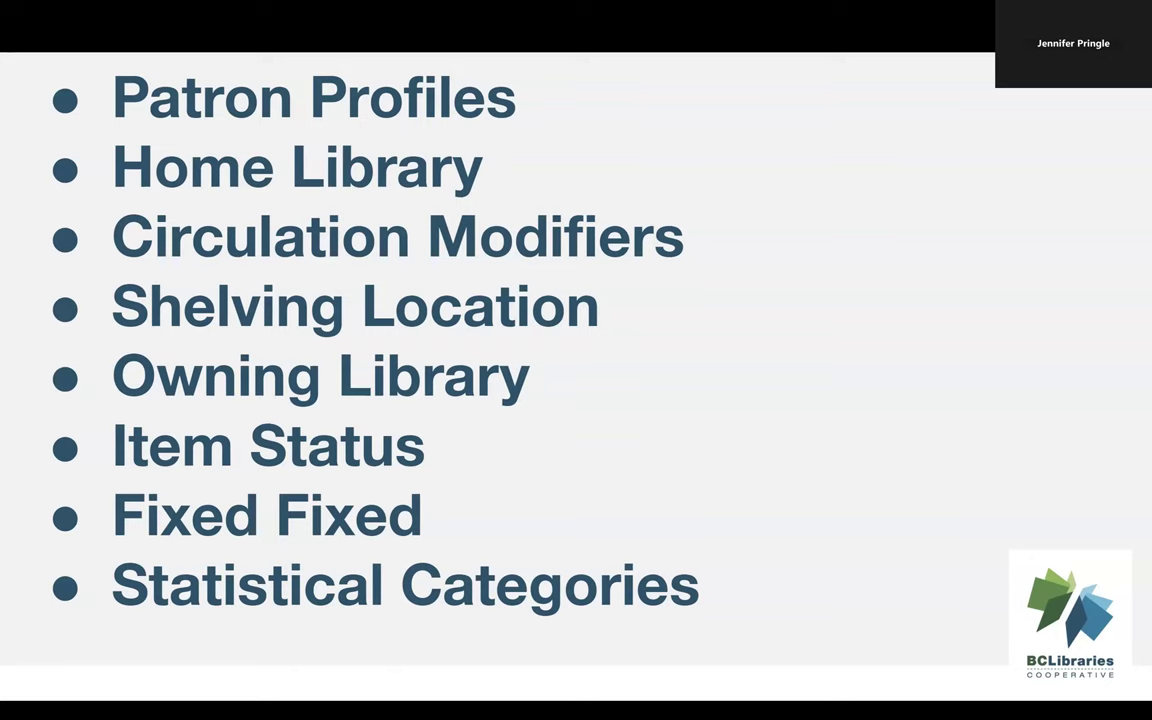
# Exit the slideshow at the Patron Profiles slide and switch to the Register Patron form in the Evergreen staff client
pyautogui.click(81, 699)
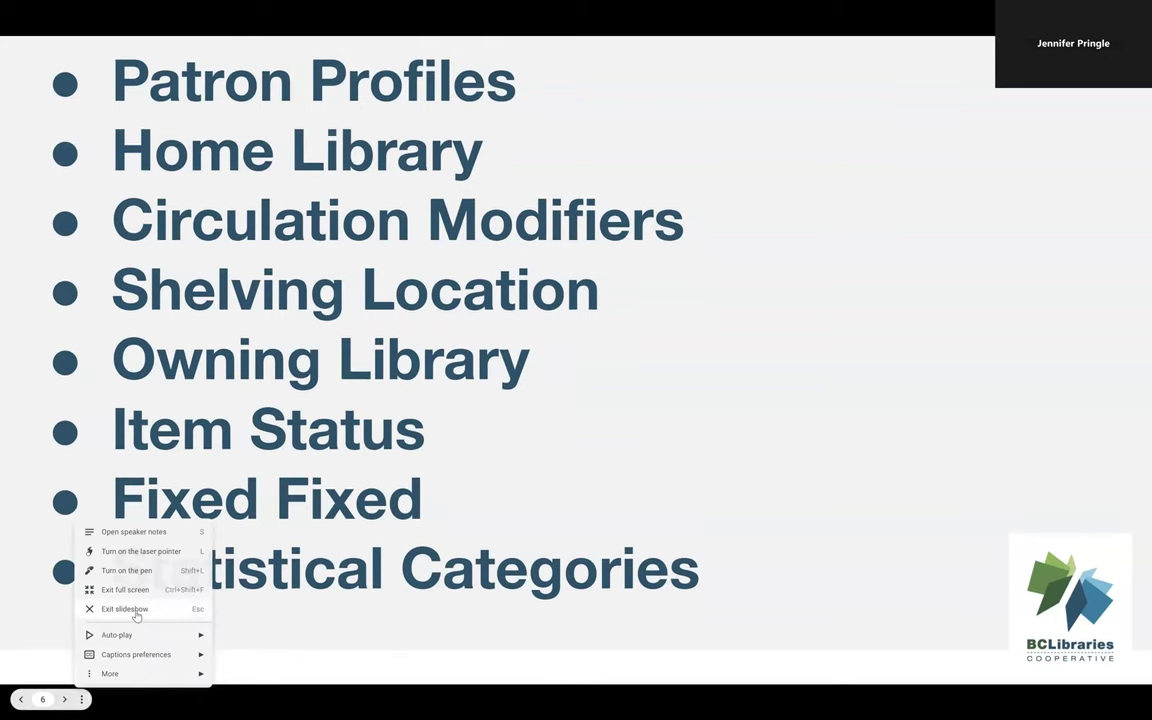
pyautogui.click(124, 609)
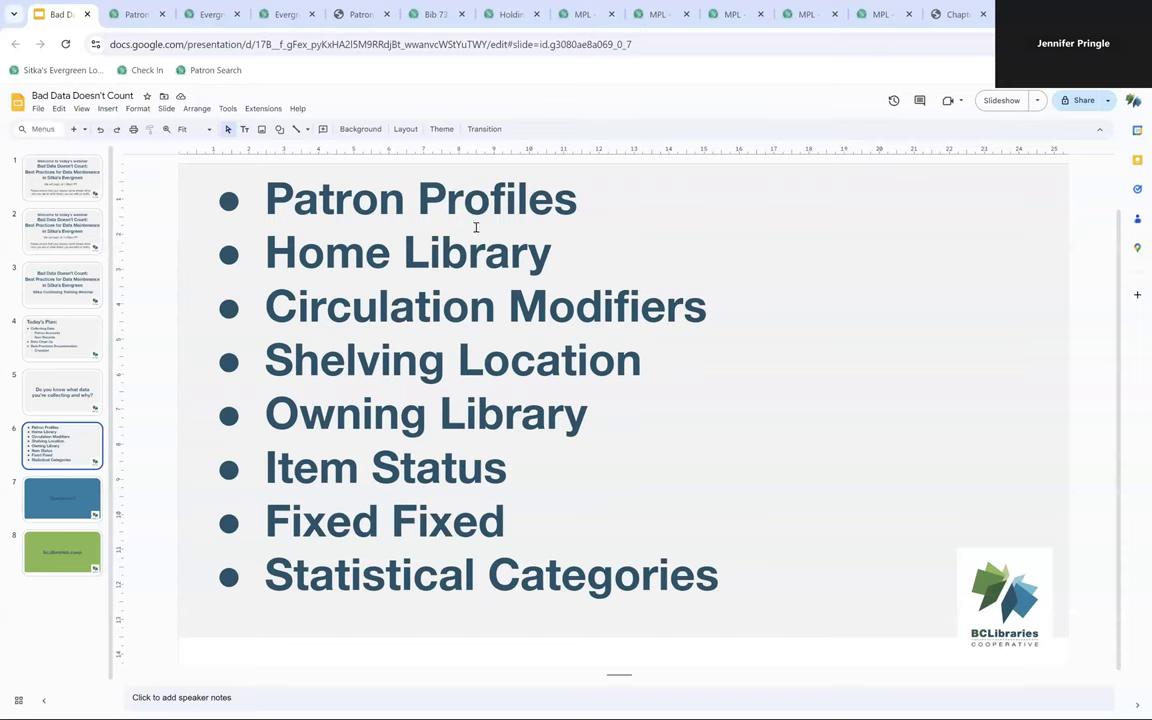
pyautogui.click(145, 16)
pyautogui.click(609, 396)
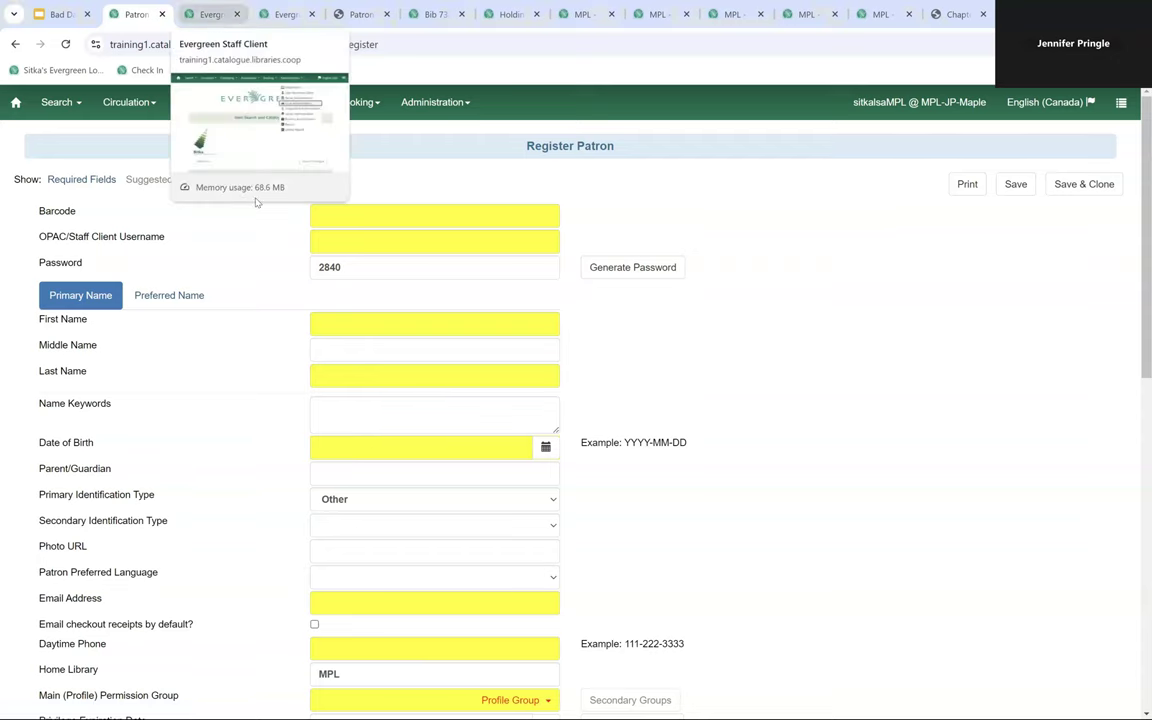
# Open the Library Settings Editor from Evergreen's Local Administration page
pyautogui.hotkey('ctrl', 'Tab')
pyautogui.click(410, 104)
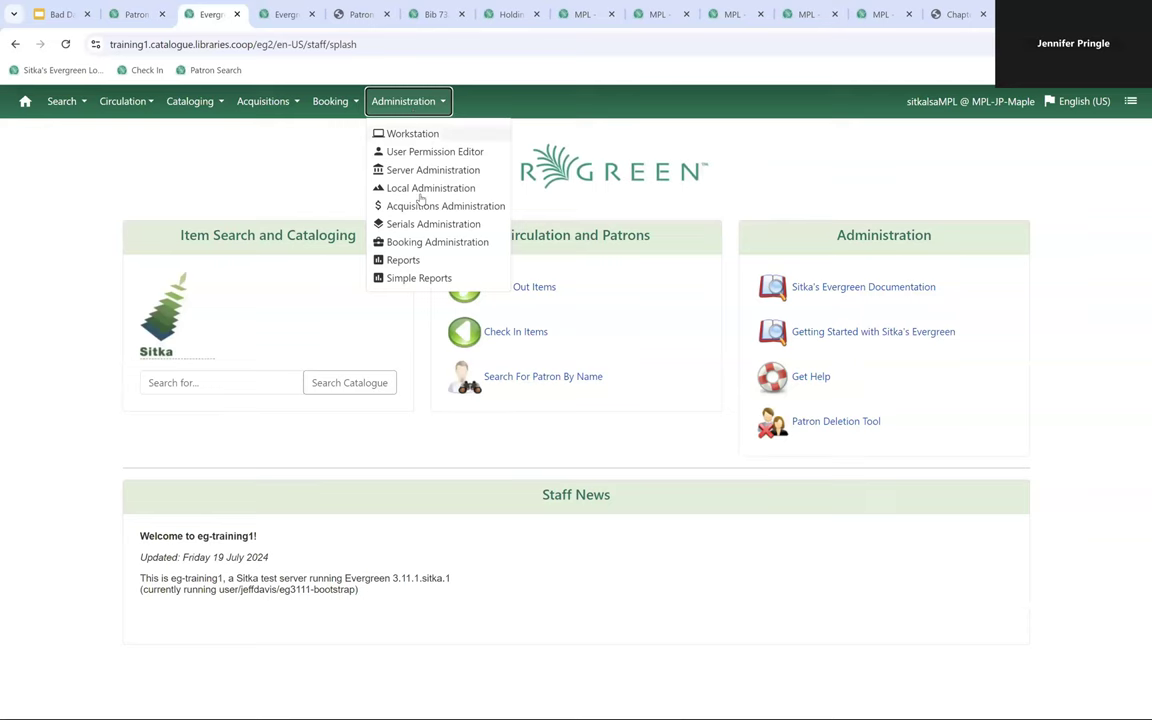
pyautogui.click(378, 184)
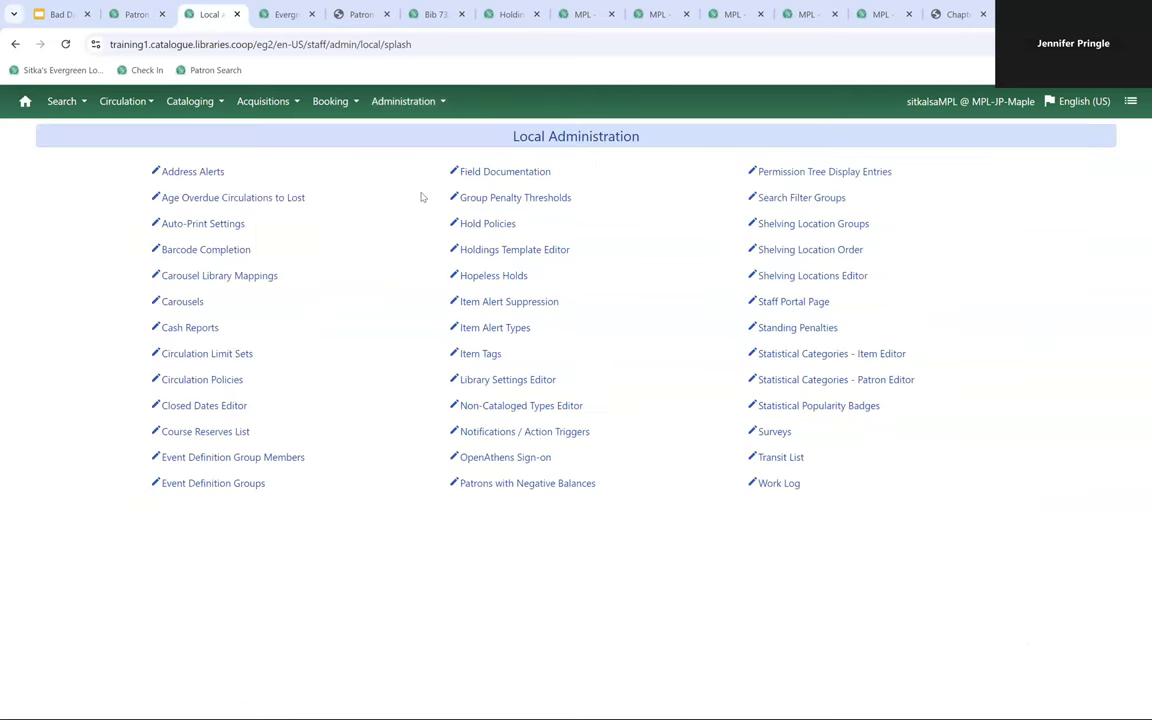
pyautogui.click(521, 382)
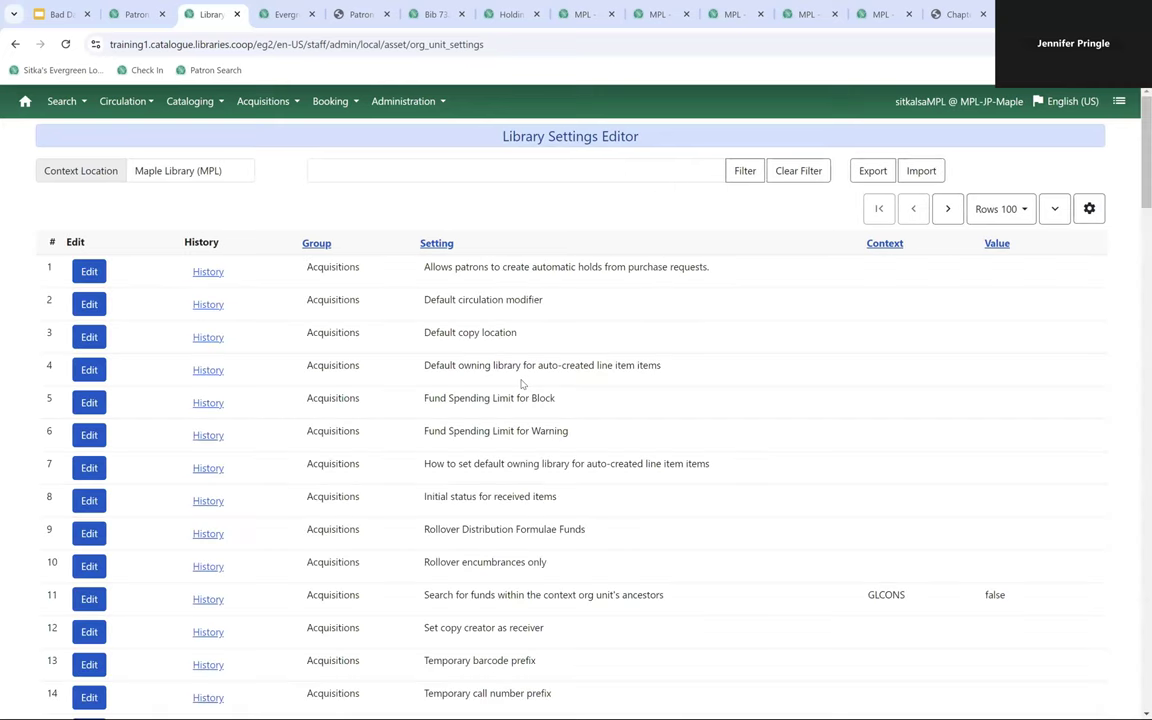
# Filter the library settings by "required" and limit the patron registration form to its required fields
pyautogui.click(369, 168)
pyautogui.write('re')
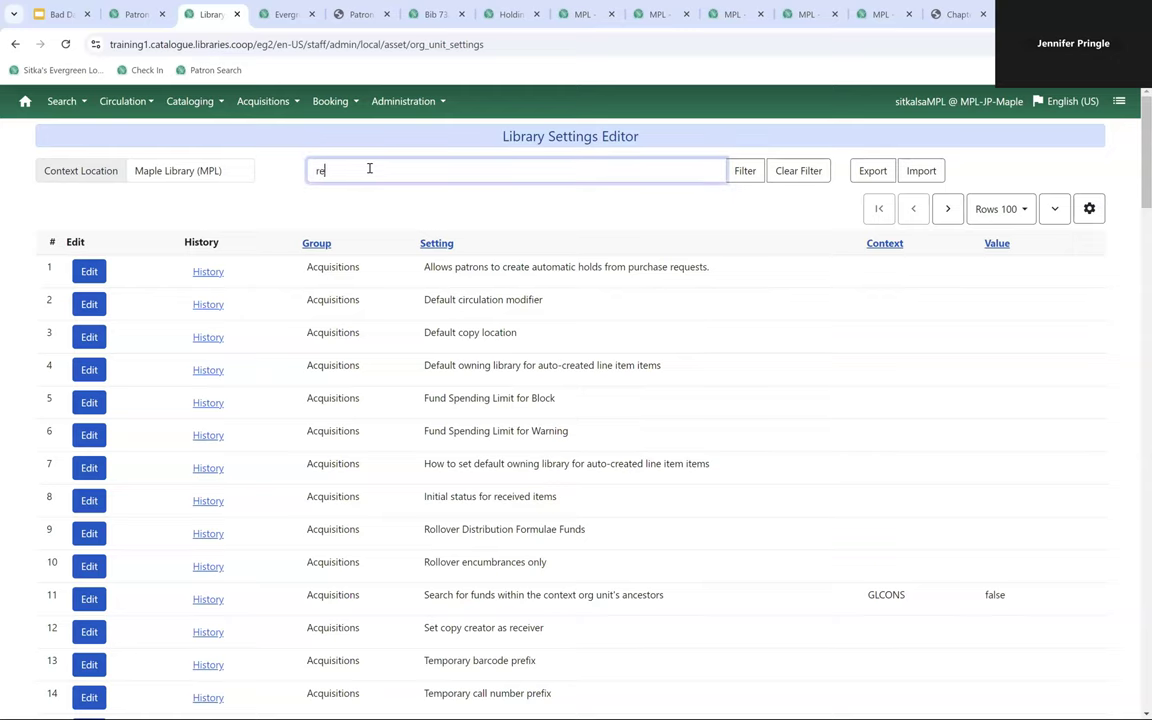
pyautogui.write('quired')
pyautogui.press('Return')
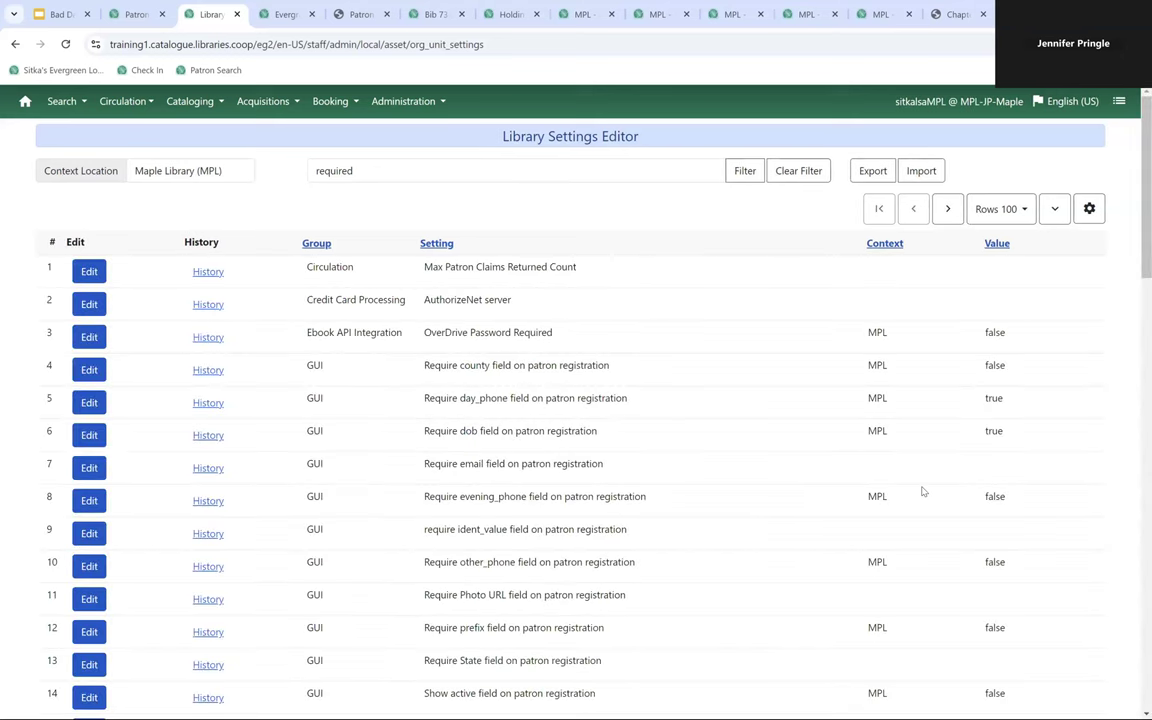
pyautogui.scroll(-2, 792, 470)
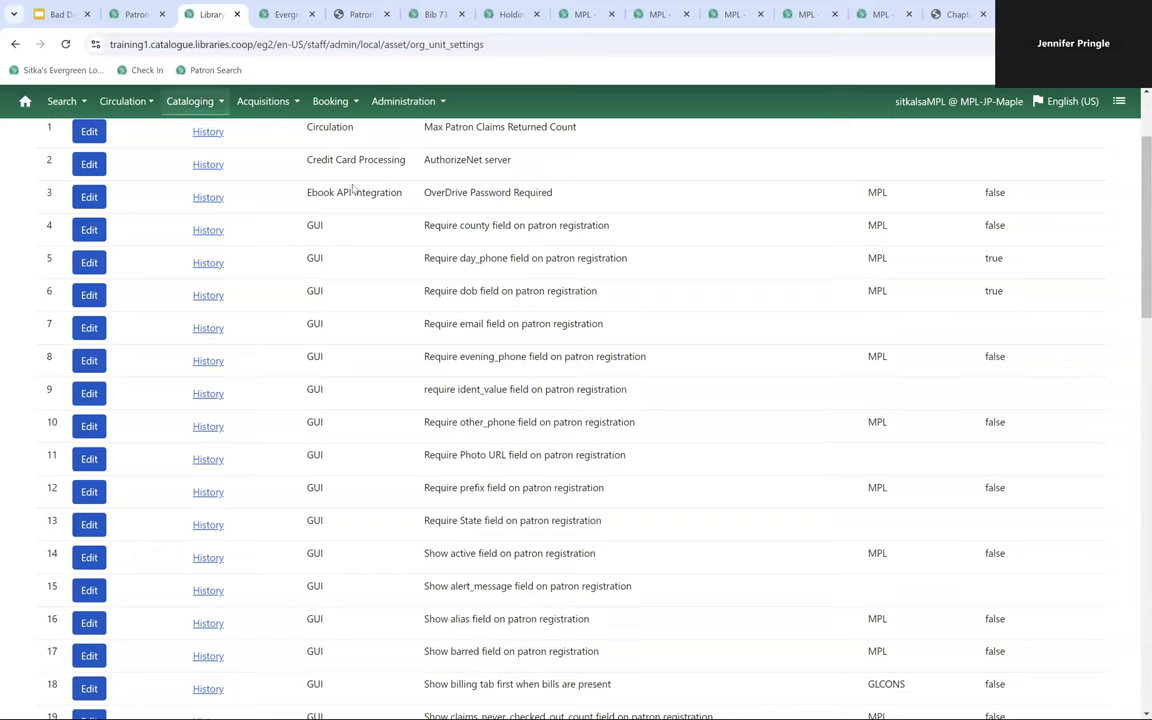
pyautogui.click(135, 14)
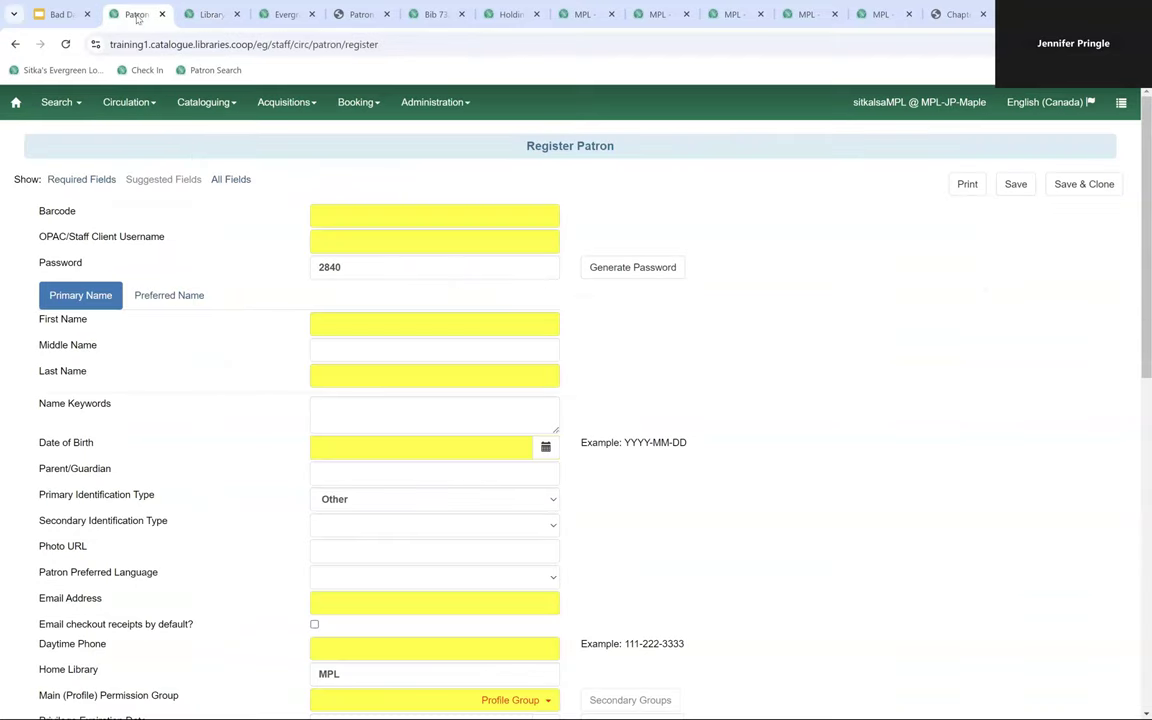
pyautogui.click(95, 180)
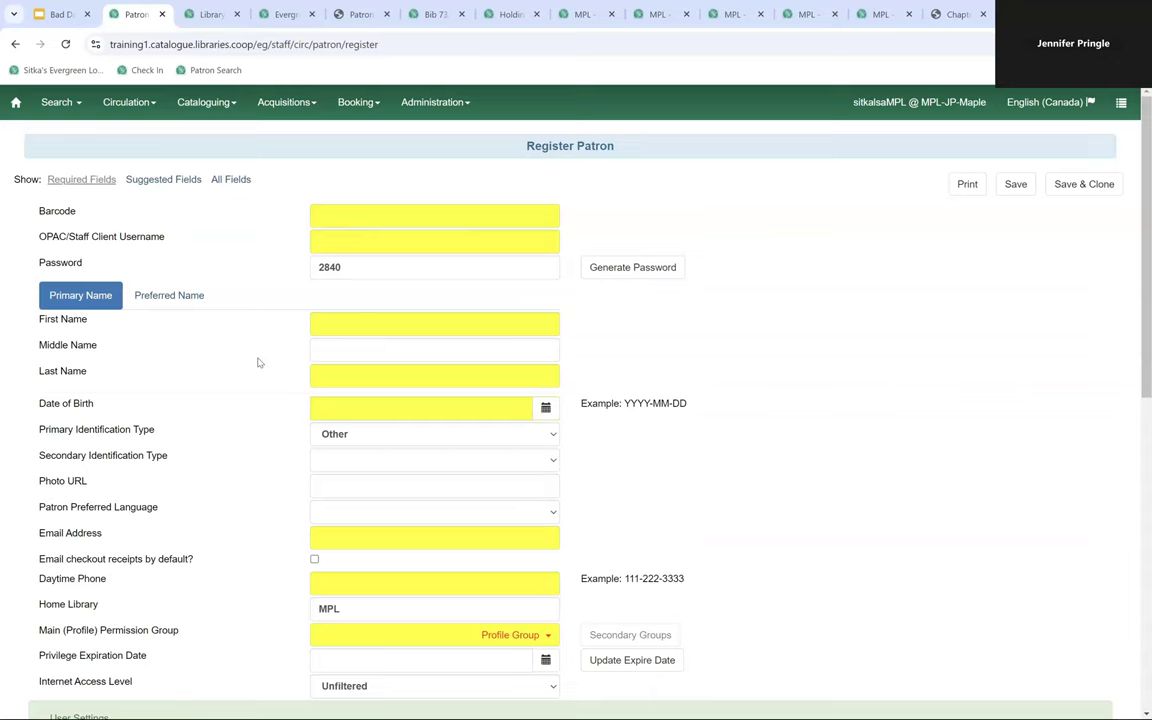
# Filter the library settings by "show", review them, and display the suggested fields on the patron registration form
pyautogui.click(205, 14)
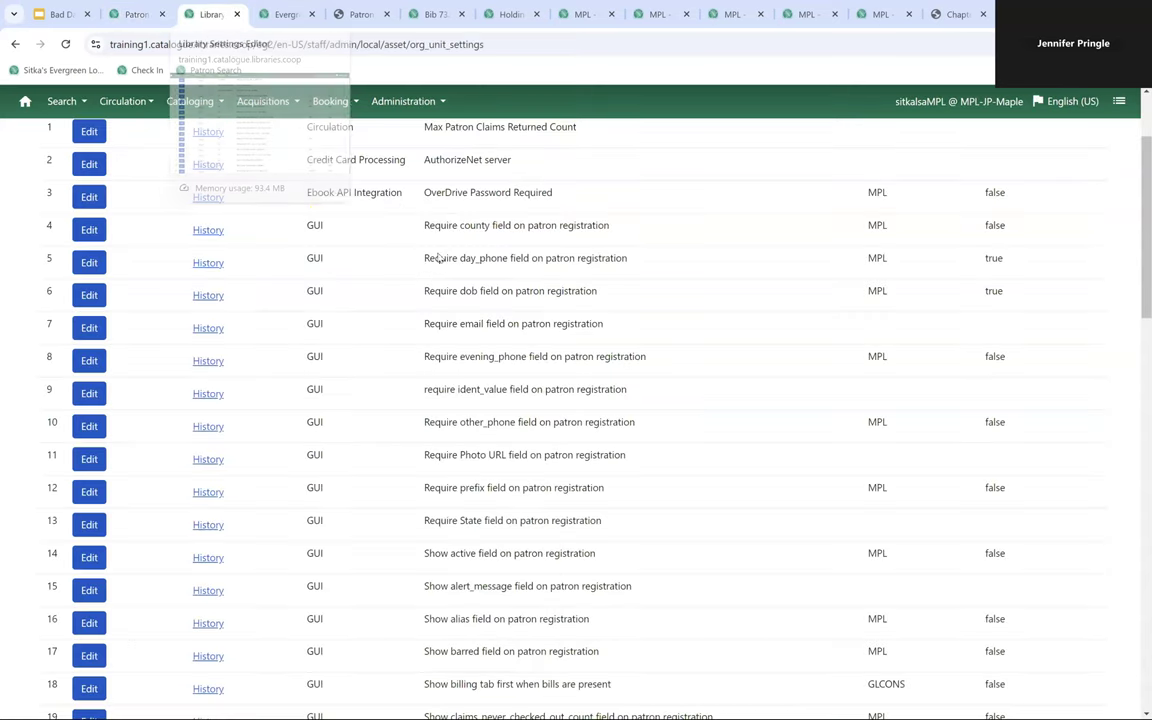
pyautogui.moveTo(298, 152); pyautogui.dragTo(298, 152)
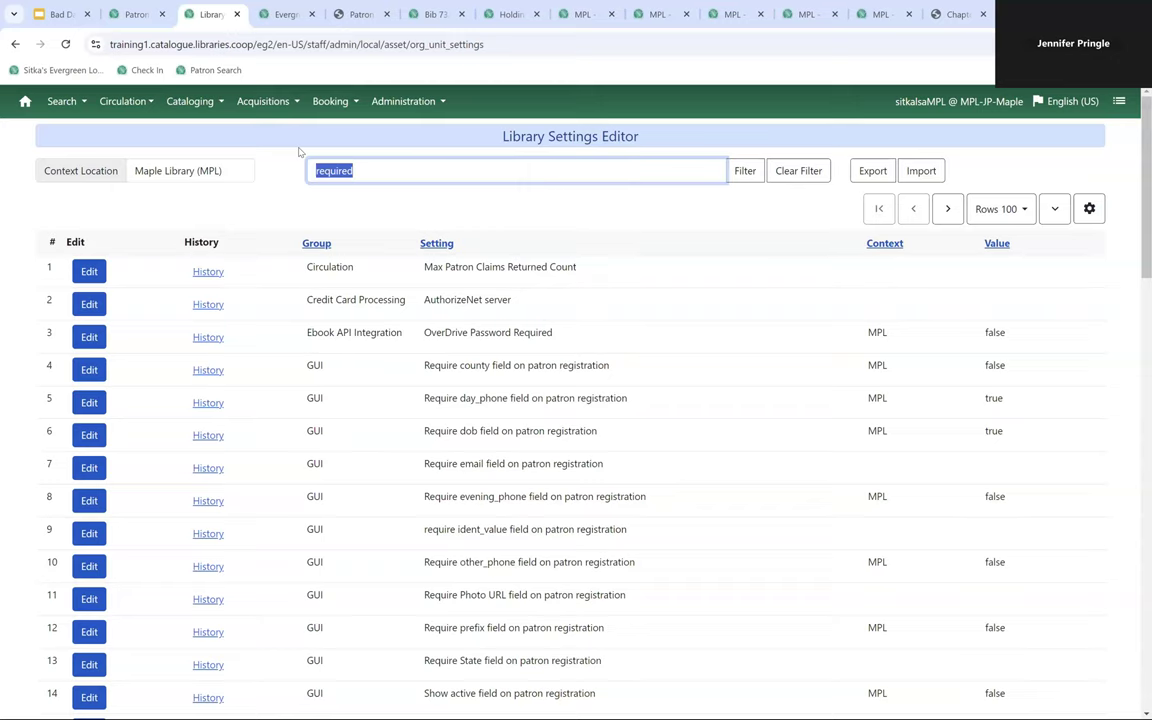
pyautogui.write('show')
pyautogui.press('Return')
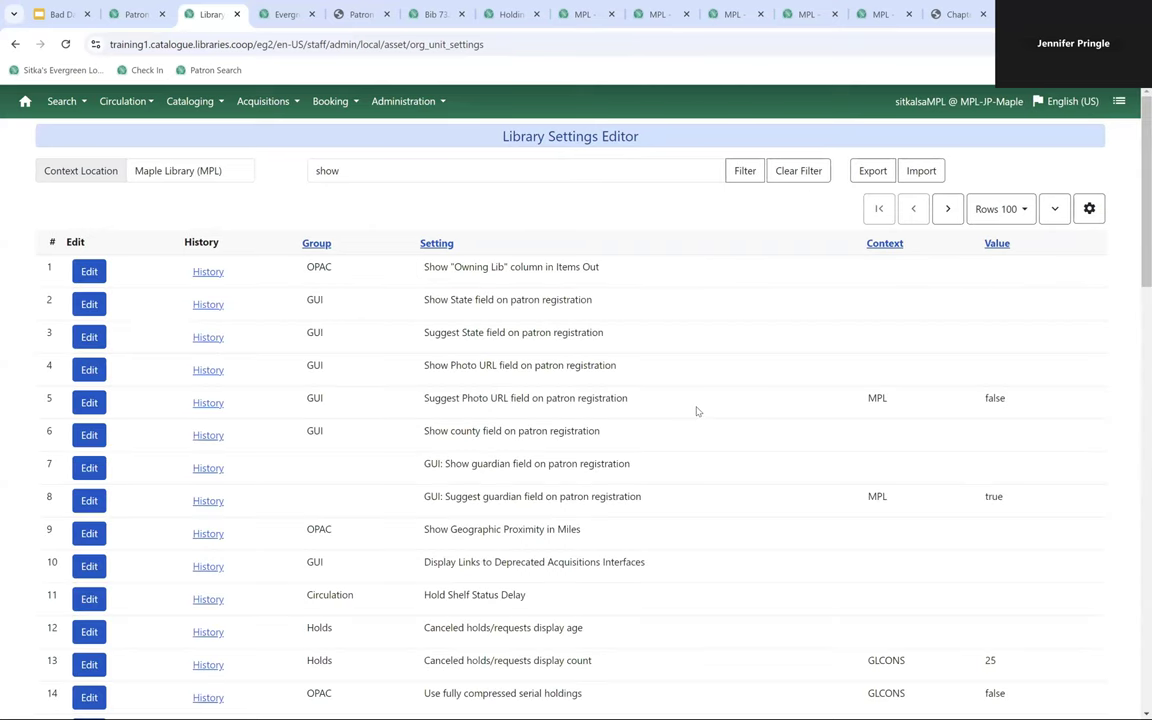
pyautogui.scroll(-5, 697, 411)
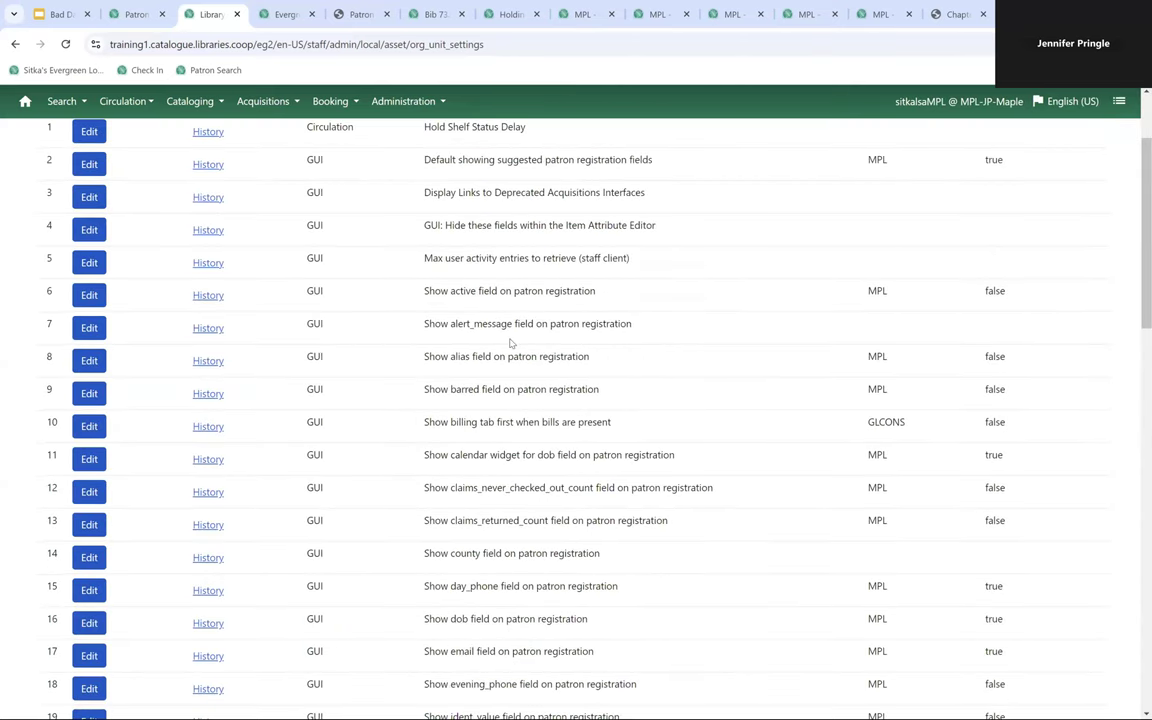
pyautogui.scroll(-2, 510, 343)
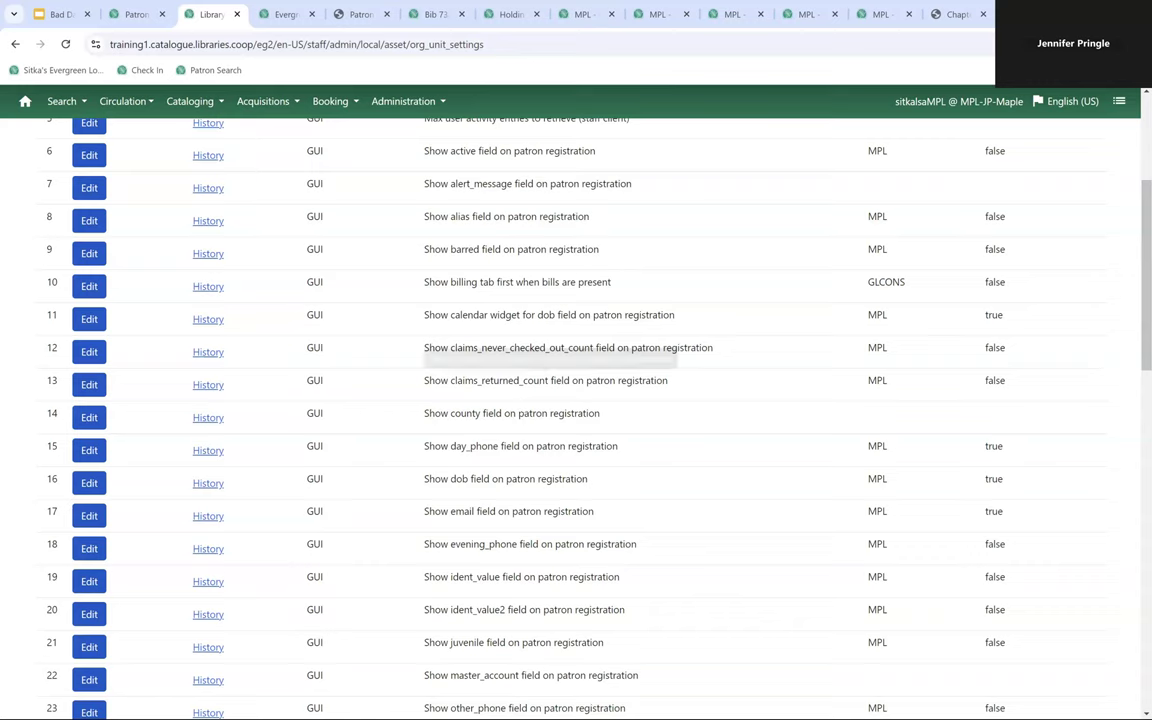
pyautogui.scroll(4, 338, 286)
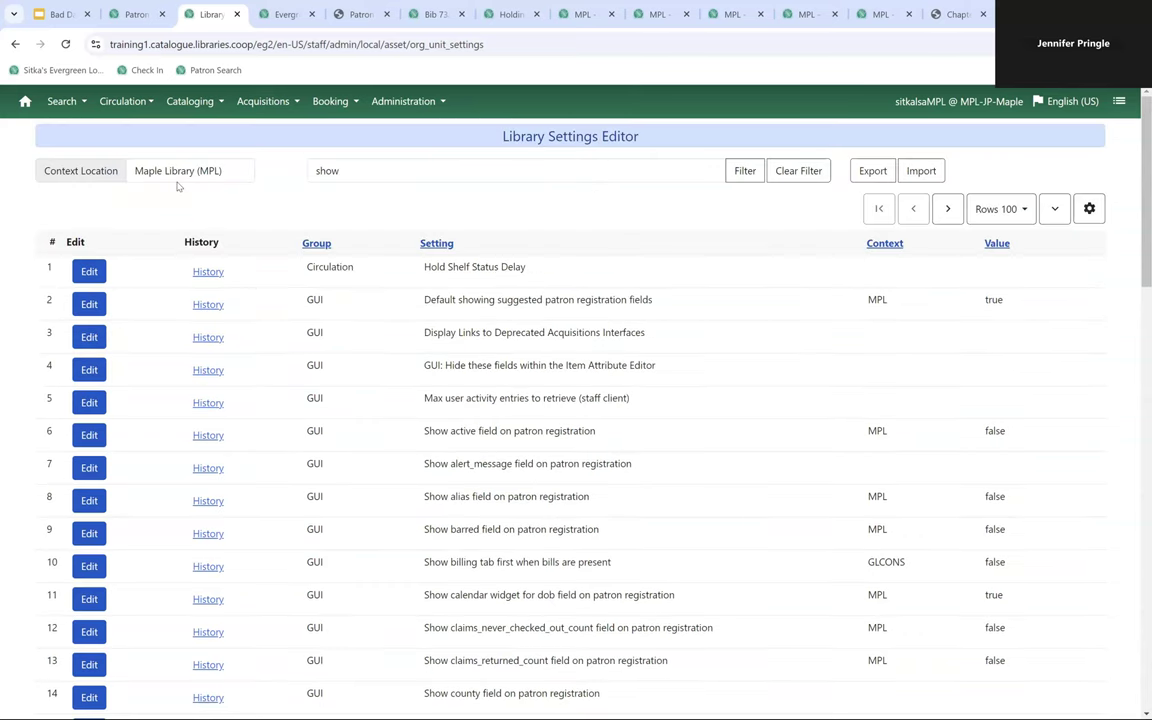
pyautogui.click(140, 14)
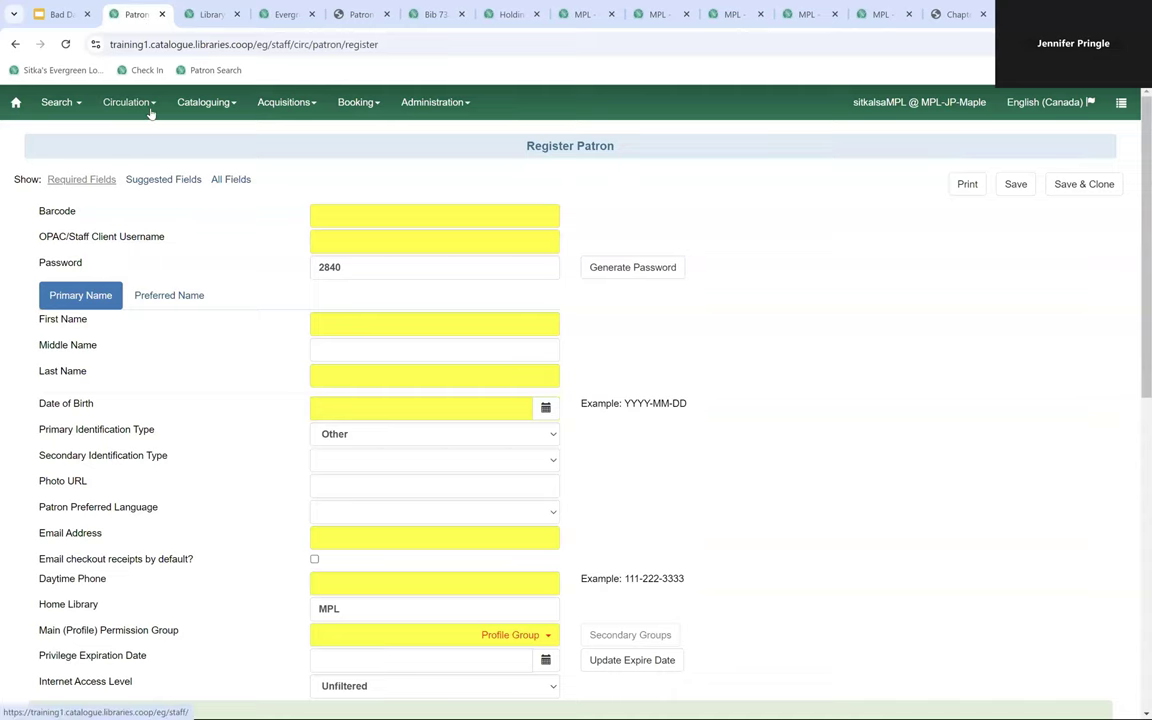
pyautogui.click(168, 180)
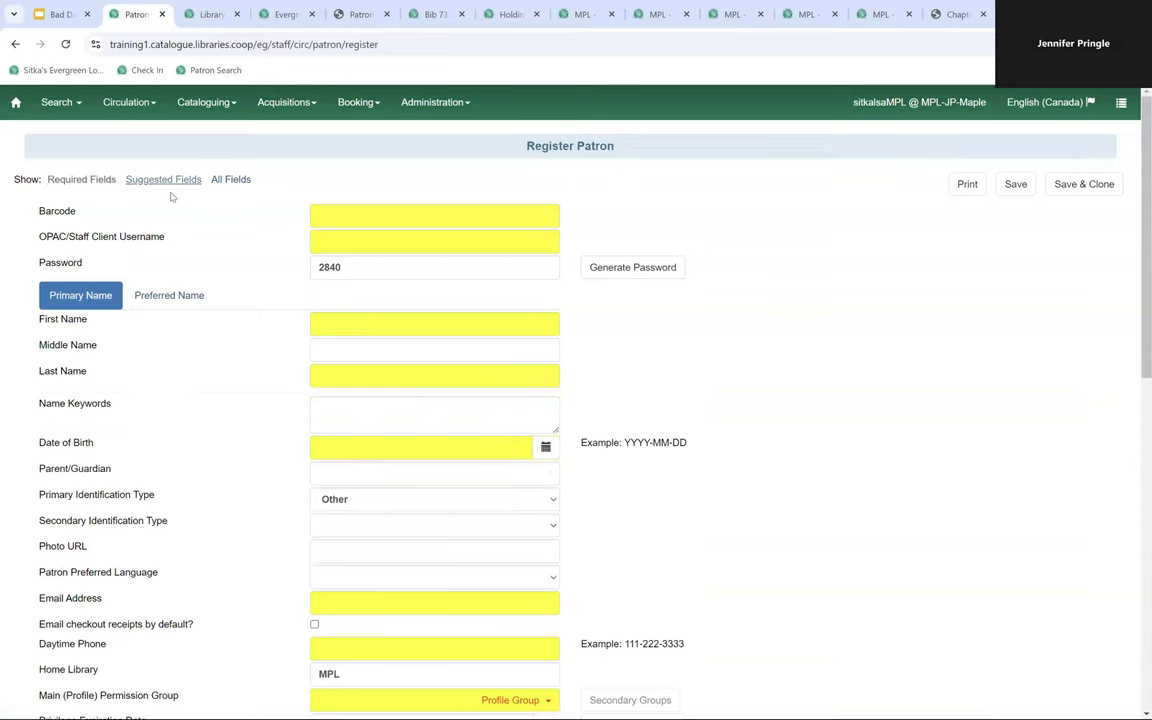
# Filter the library settings by "suggest" to review which patron registration fields are suggested
pyautogui.click(210, 14)
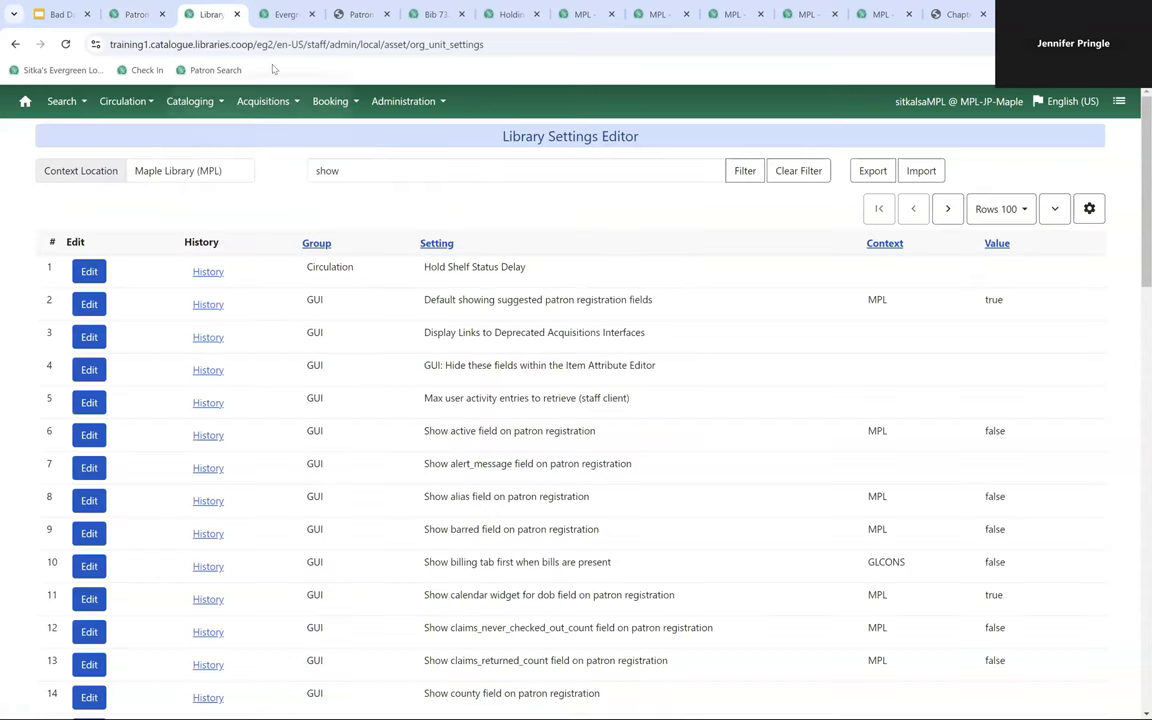
pyautogui.press('Tab')
pyautogui.write('su')
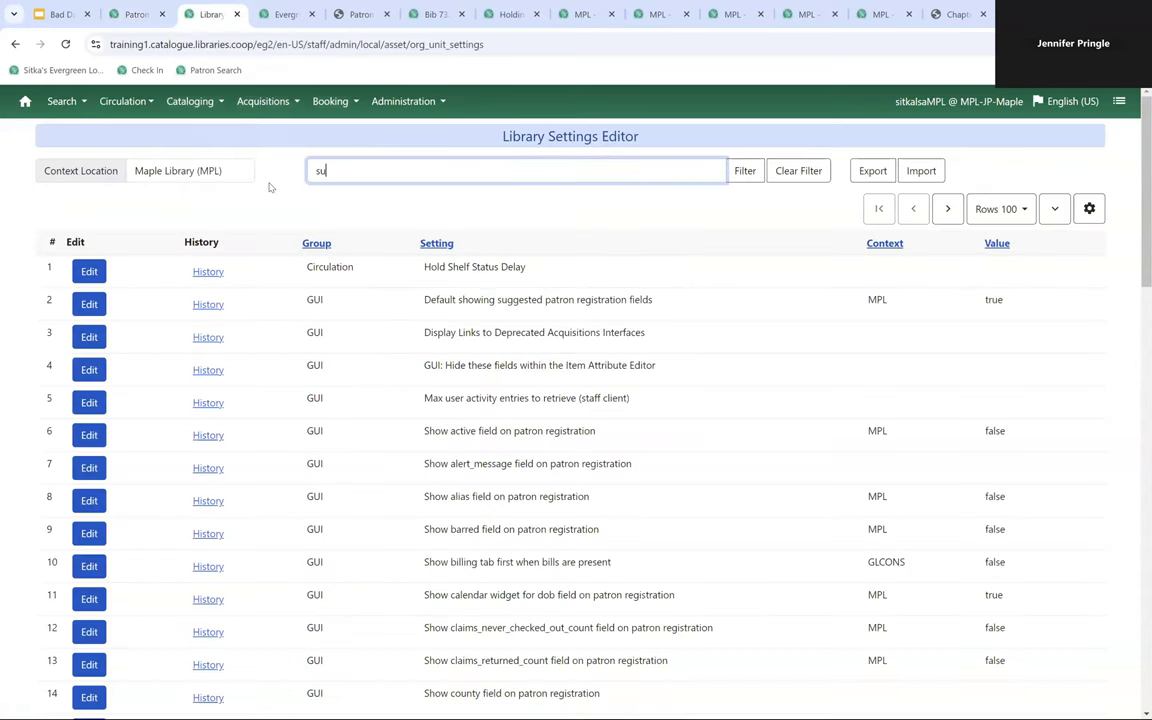
pyautogui.write('ggest')
pyautogui.press('Return')
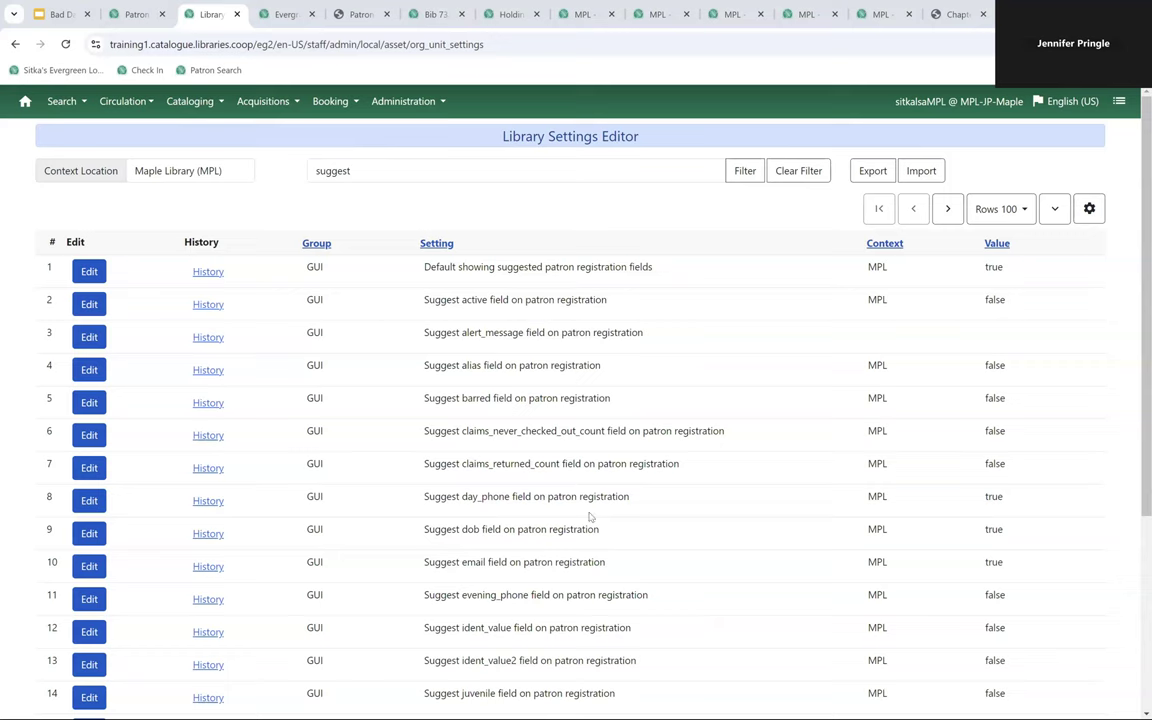
# Filter the library settings by "example" and highlight the example dob field setting for patron registration
pyautogui.doubleClick(345, 171)
pyautogui.write('example')
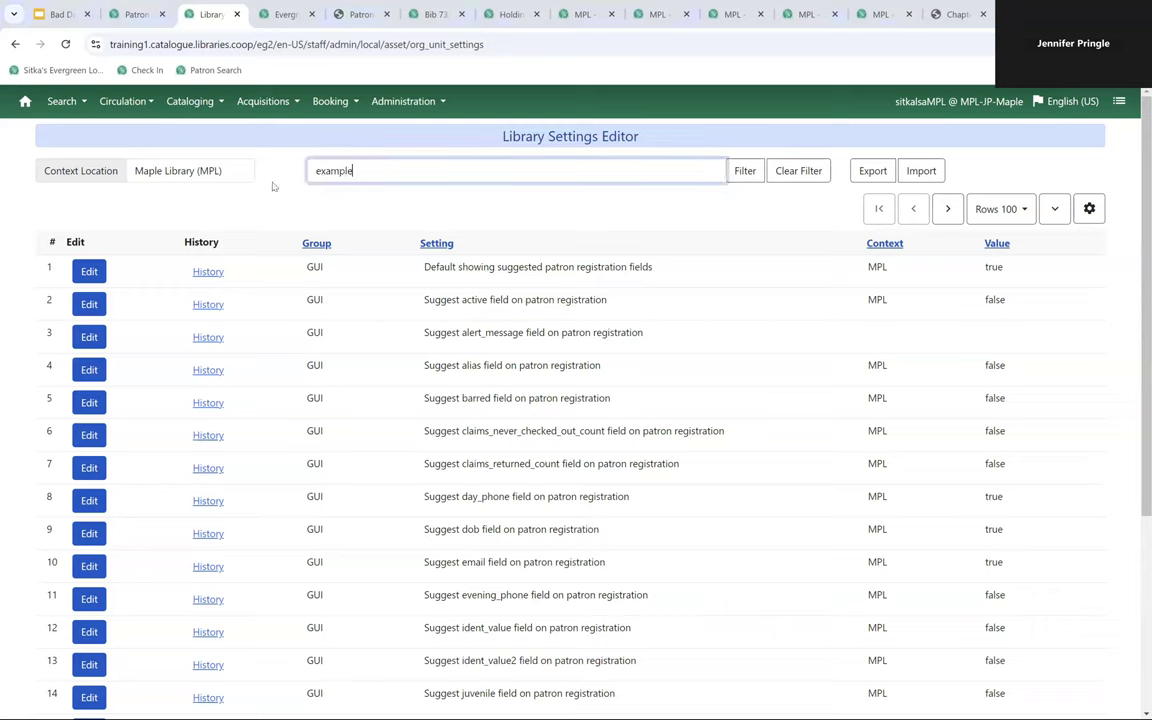
pyautogui.press('Return')
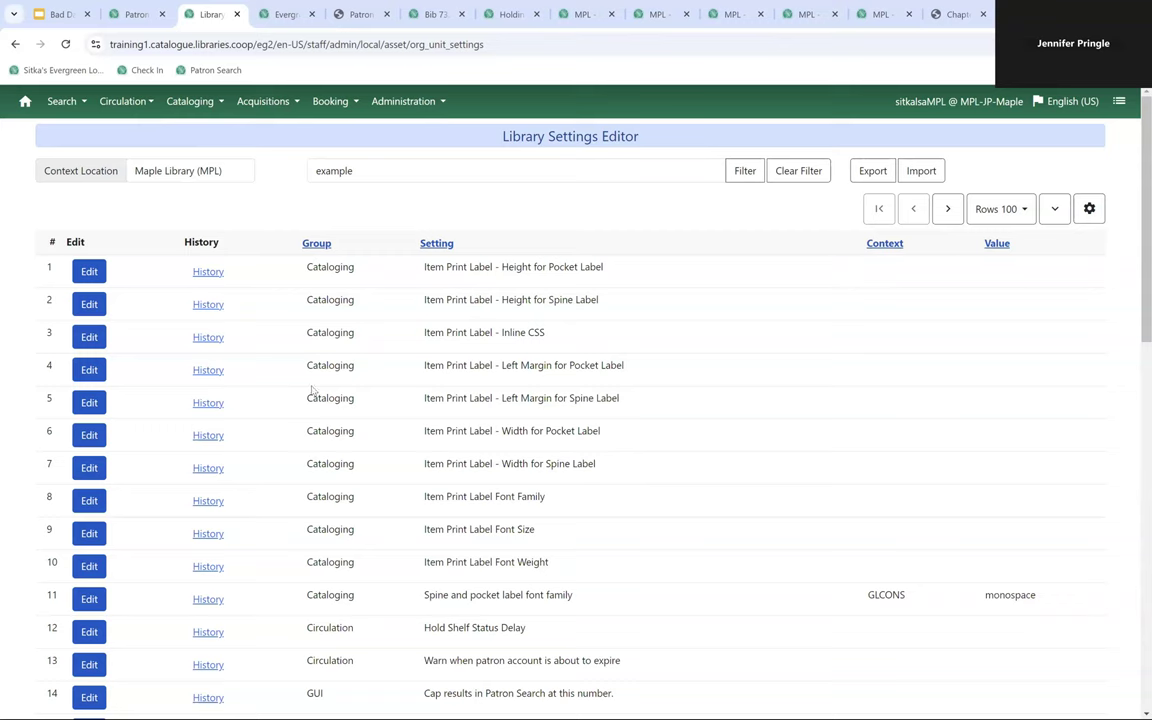
pyautogui.scroll(-4, 697, 463)
pyautogui.scroll(-3, 648, 463)
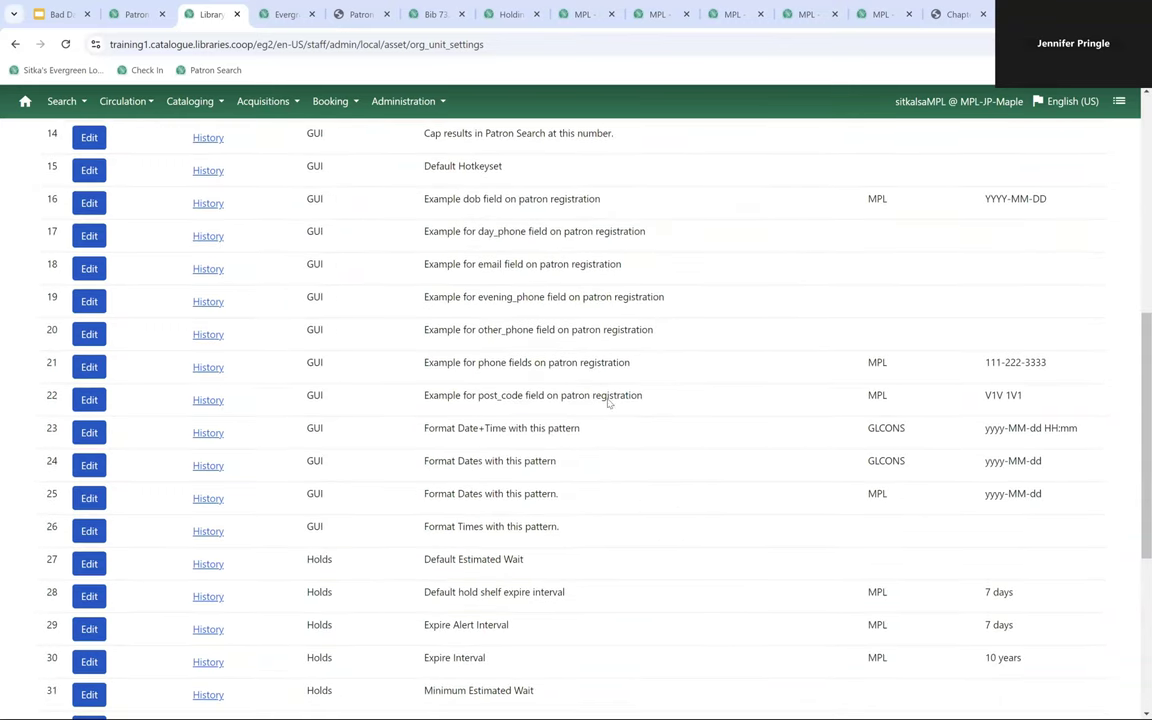
pyautogui.scroll(1, 665, 410)
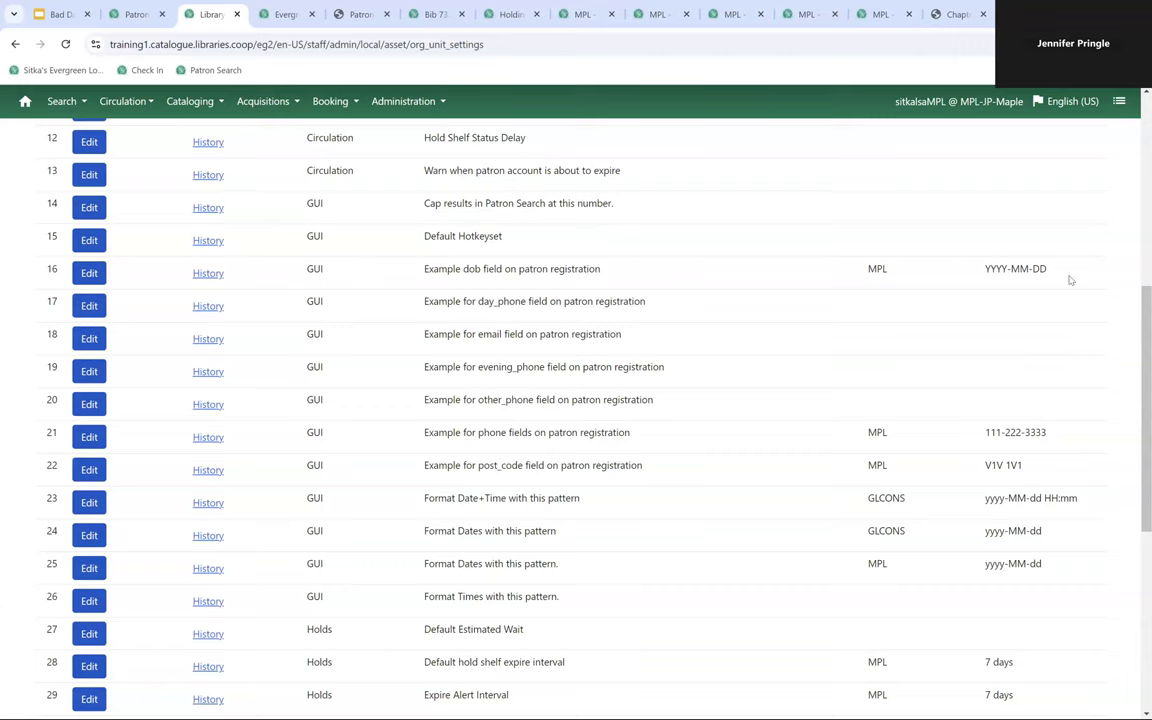
pyautogui.tripleClick(438, 270)
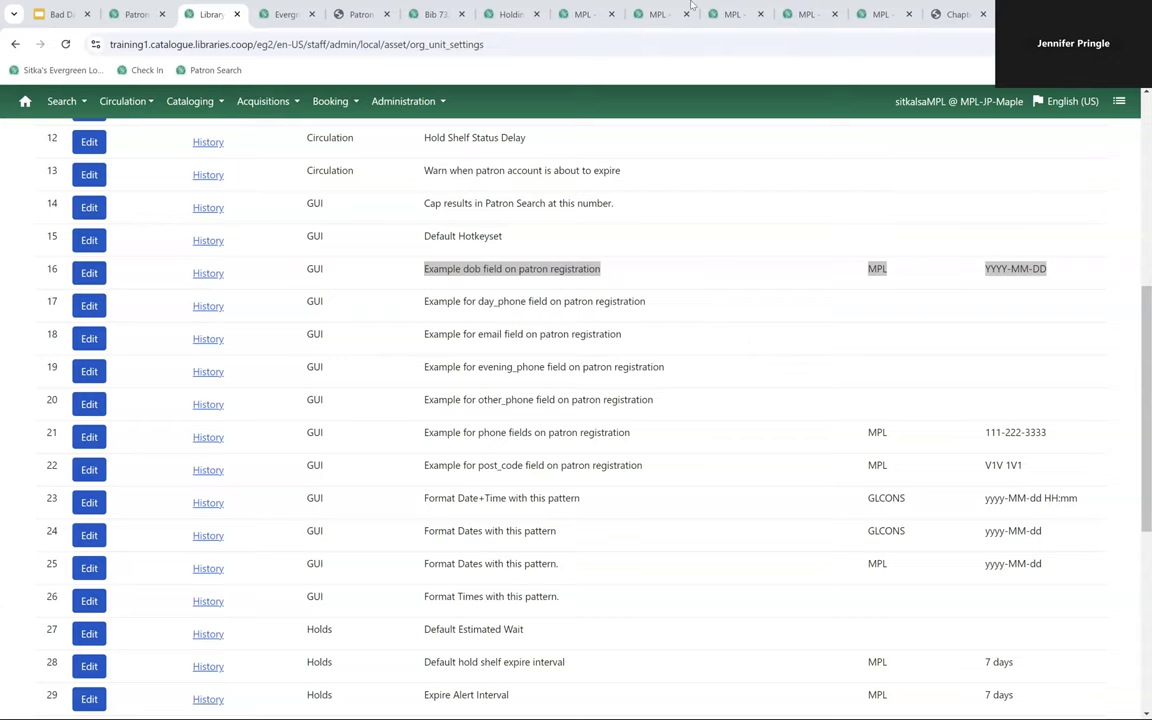
# Review the Customizing the Display Fields section of the Sitka documentation on patron account fields, through to Field Examples
pyautogui.click(359, 14)
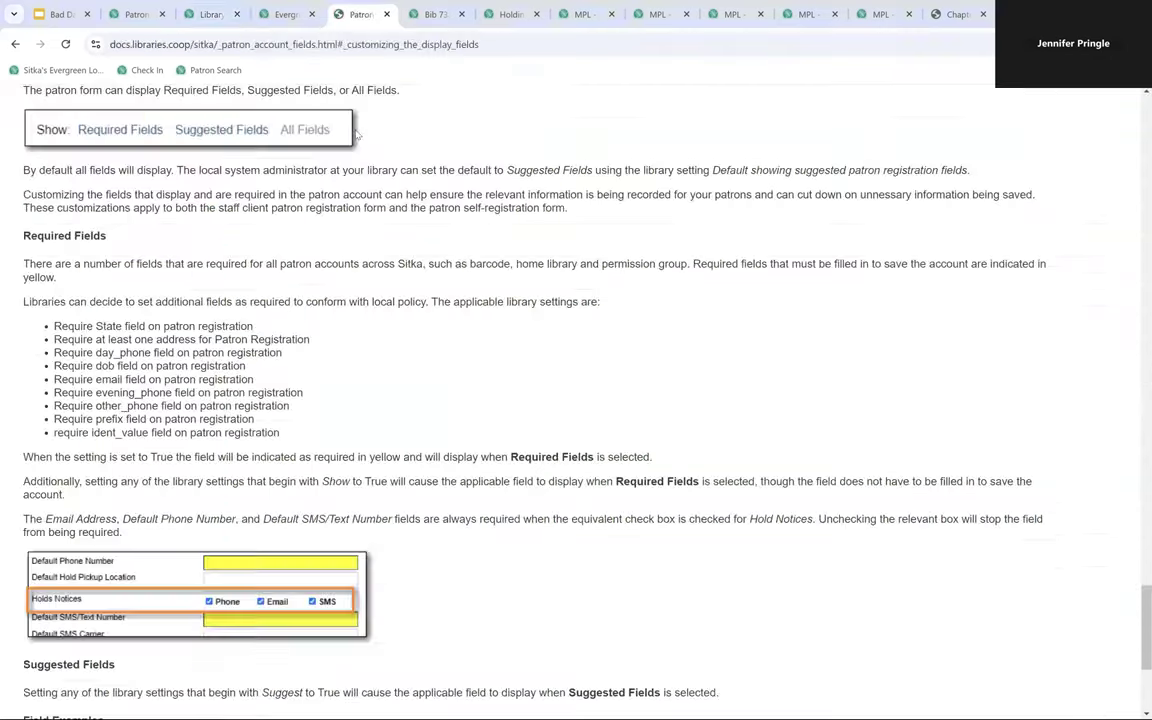
pyautogui.scroll(2, 330, 265)
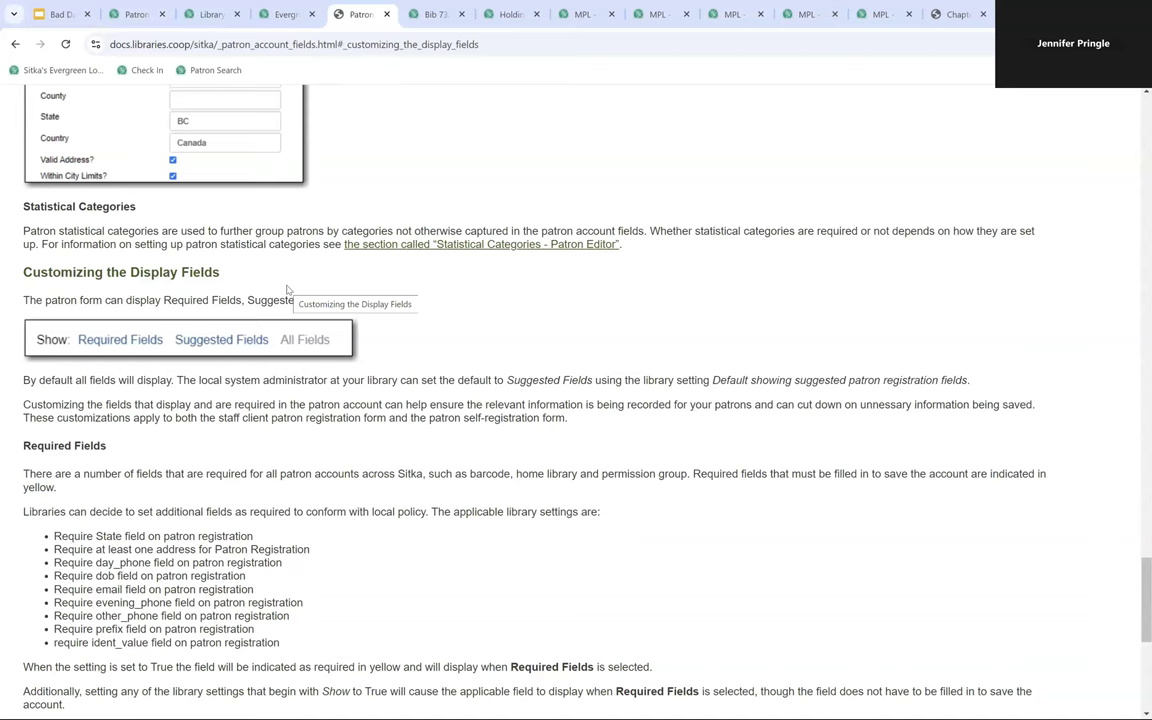
pyautogui.scroll(-2, 381, 379)
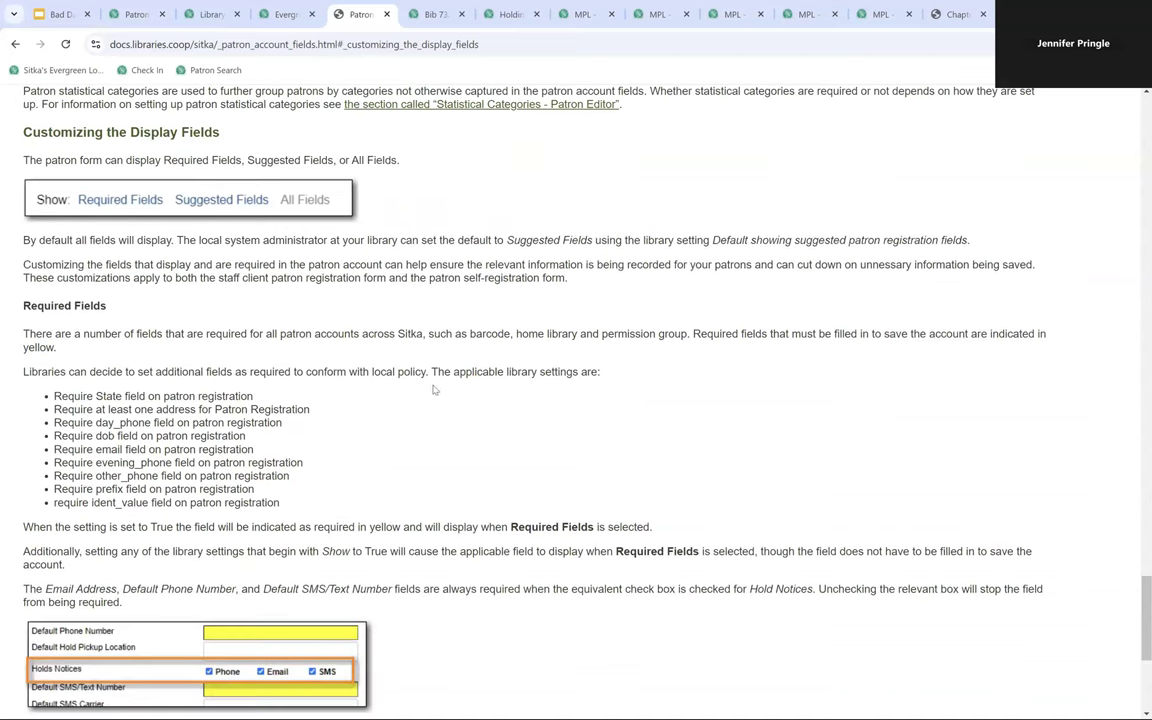
pyautogui.scroll(-4, 436, 389)
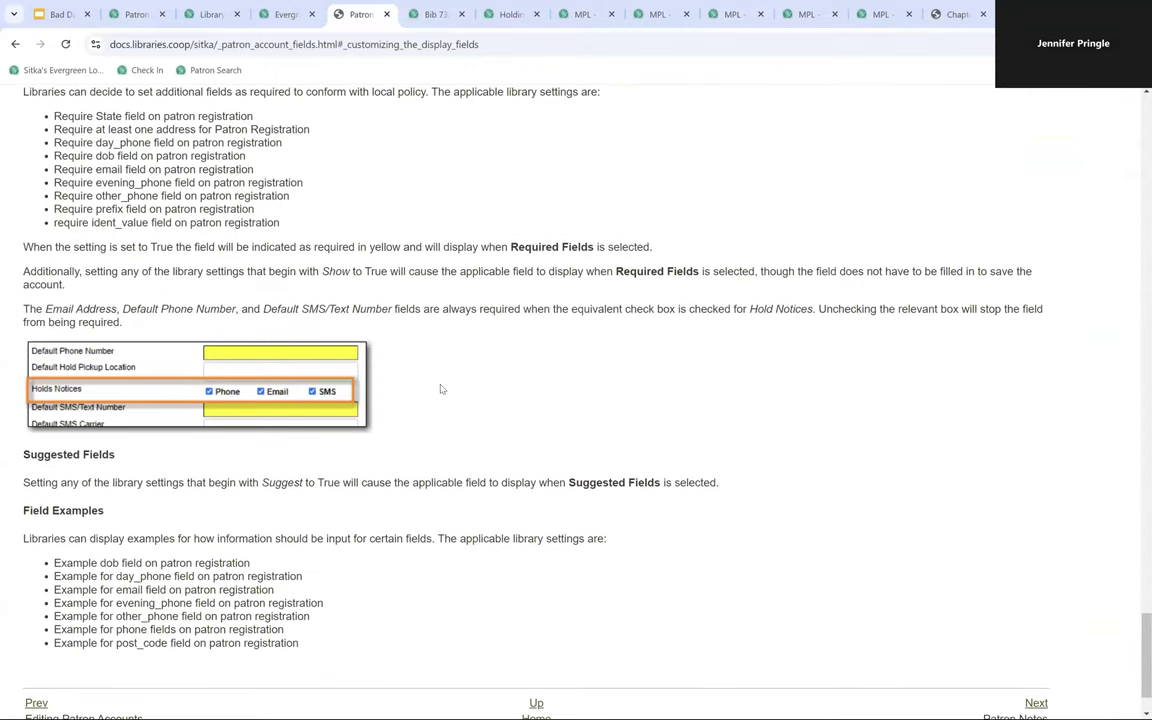
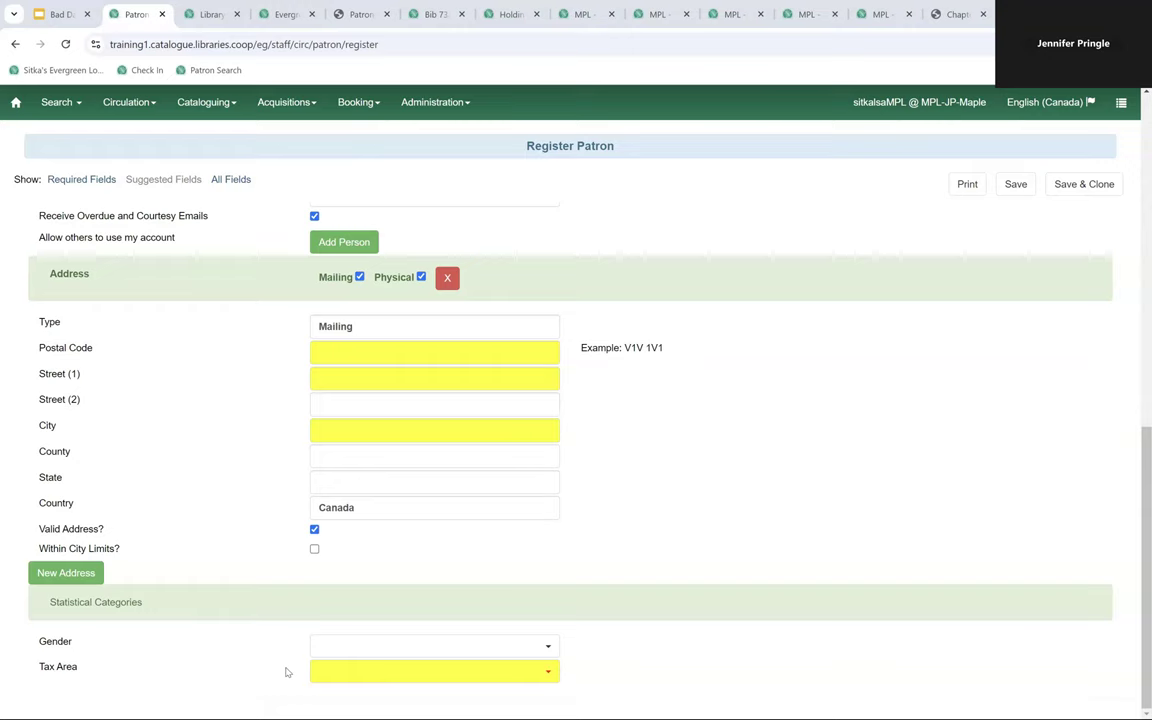
# Open the patron statistical categories editor from Evergreen's Local Administration page
pyautogui.click(281, 15)
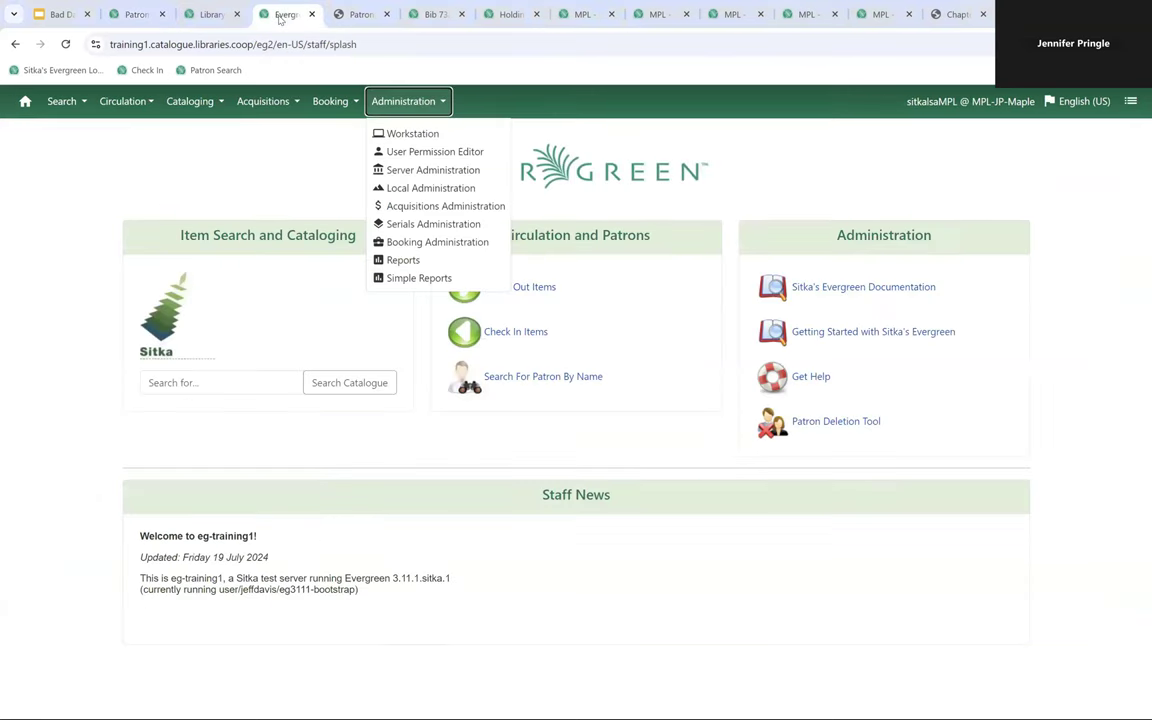
pyautogui.click(409, 190)
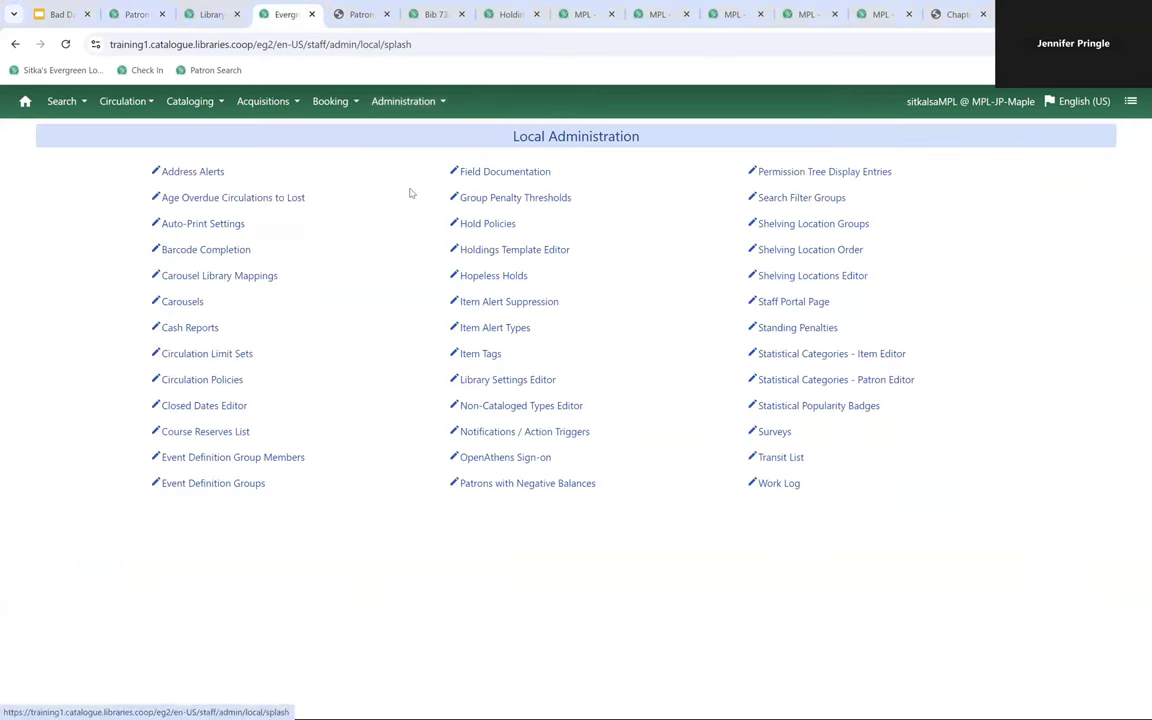
pyautogui.click(859, 381)
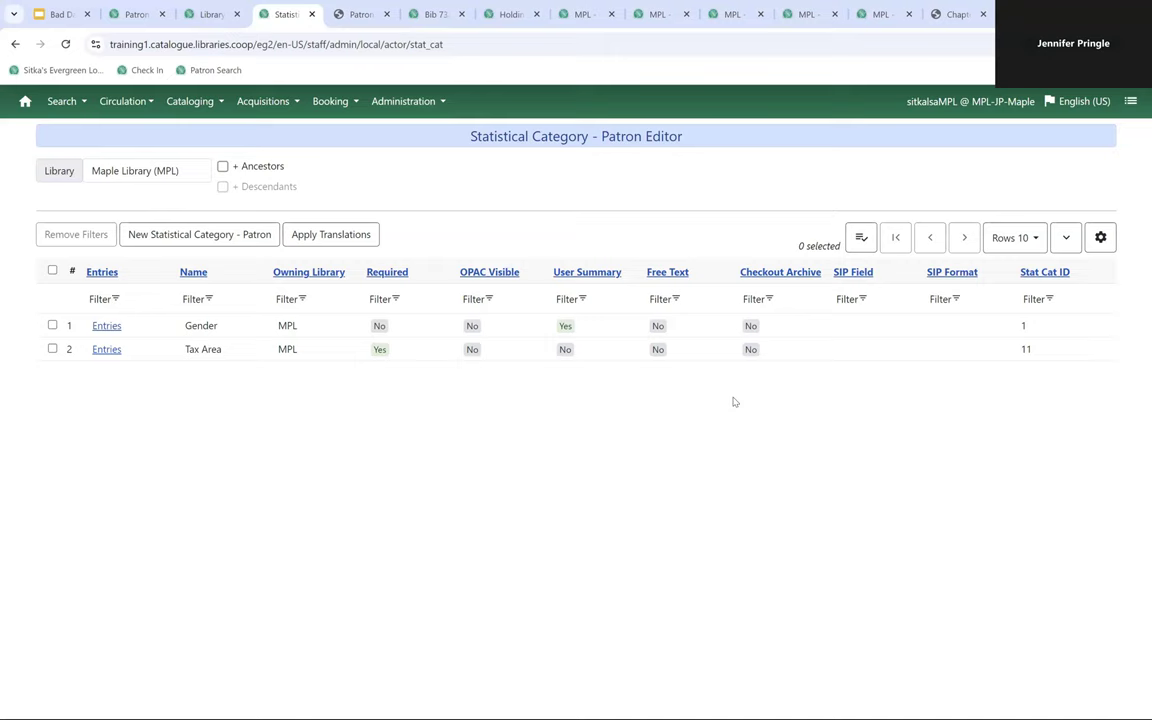
# Examine the Required and Free Text options of the Tax Area statistical category and close the record without saving
pyautogui.doubleClick(413, 352)
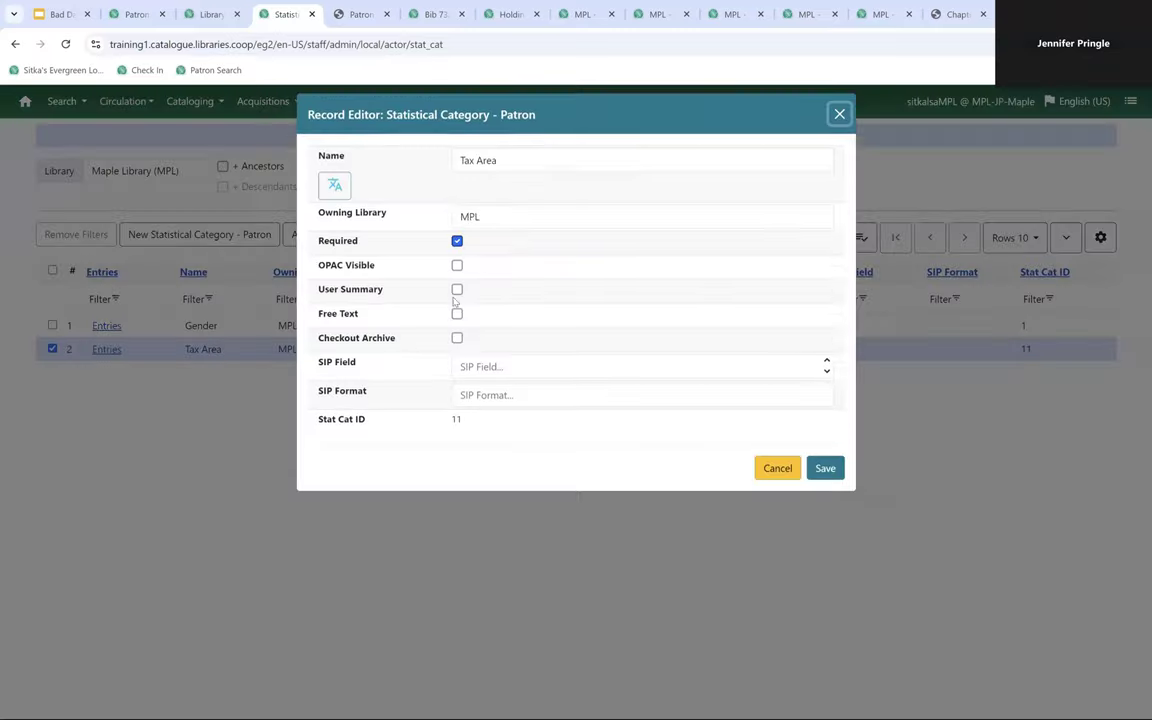
pyautogui.click(457, 253)
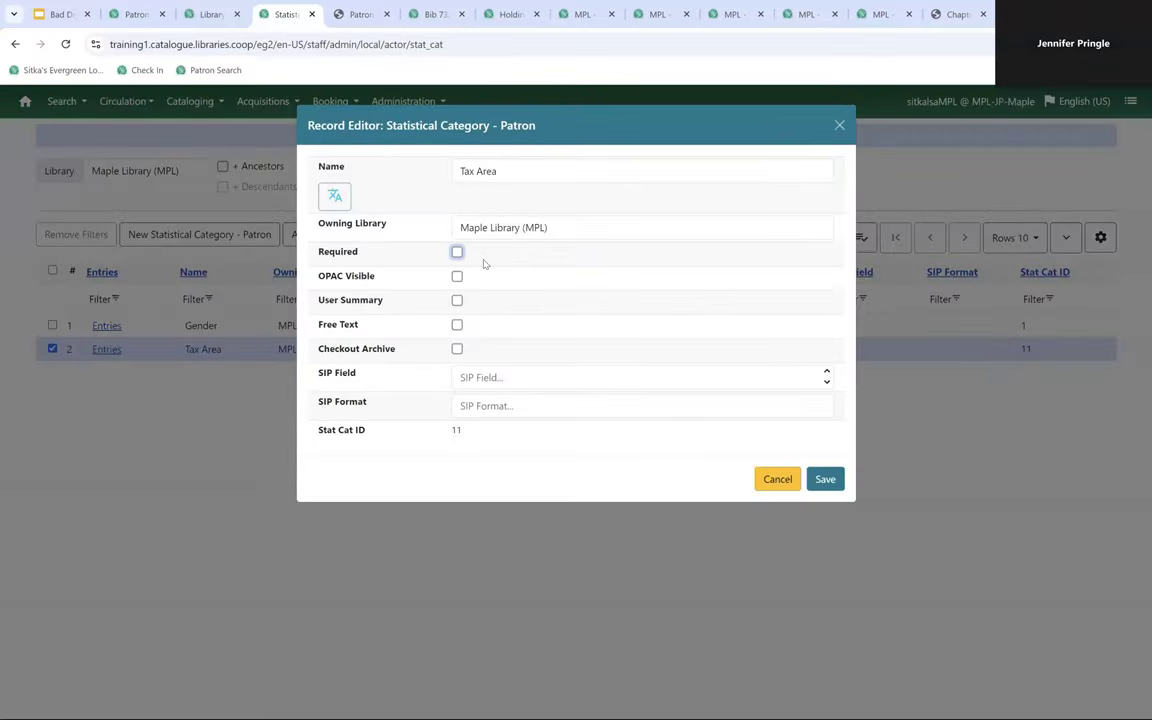
pyautogui.click(457, 253)
pyautogui.moveTo(316, 326); pyautogui.dragTo(437, 329)
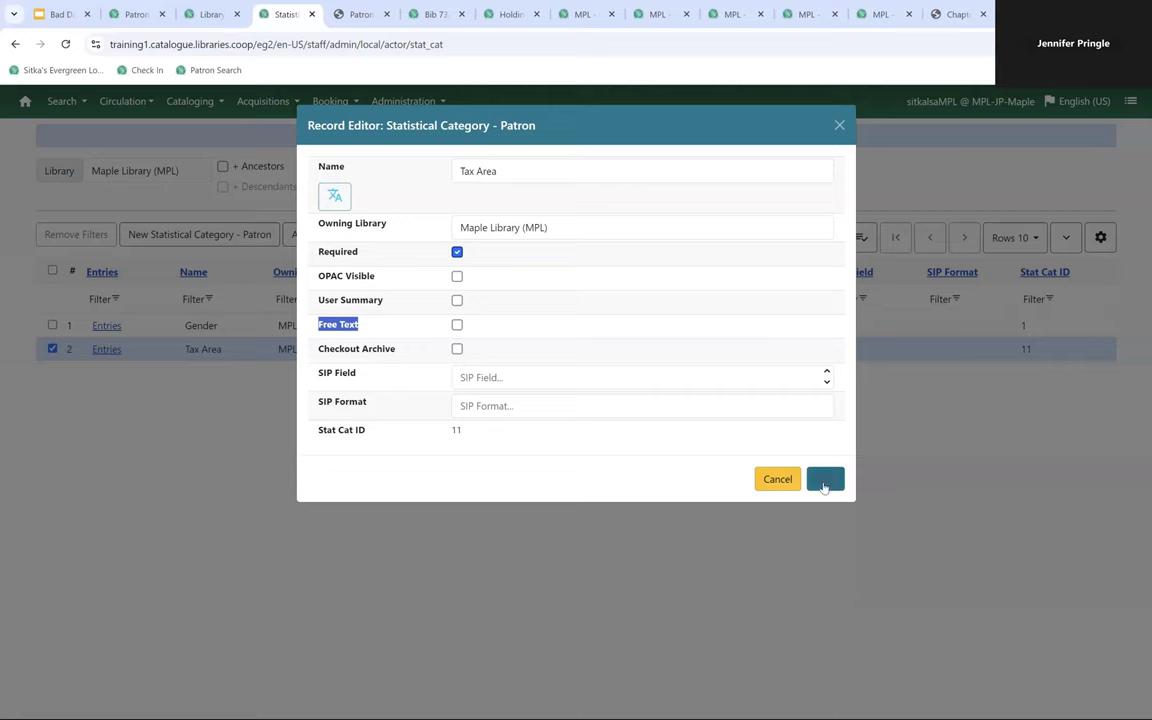
pyautogui.click(771, 489)
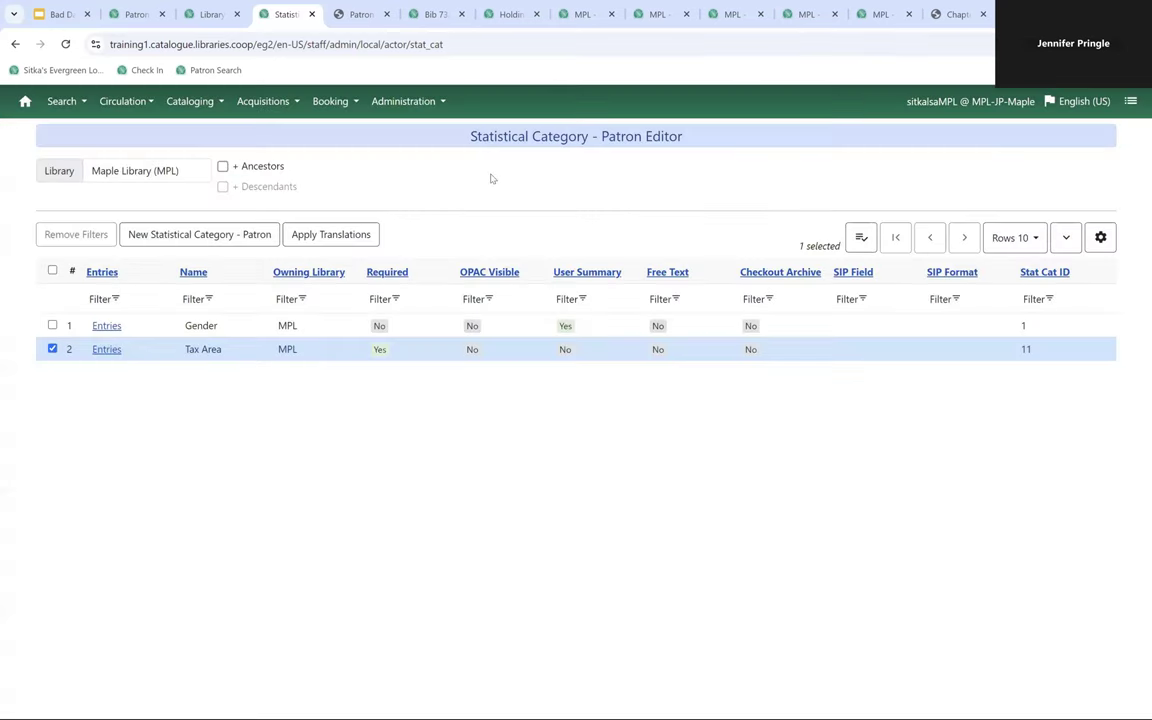
# On the patron registration form, turn off the Phone and Email holds notices, and turn the Email notice back on
pyautogui.click(140, 16)
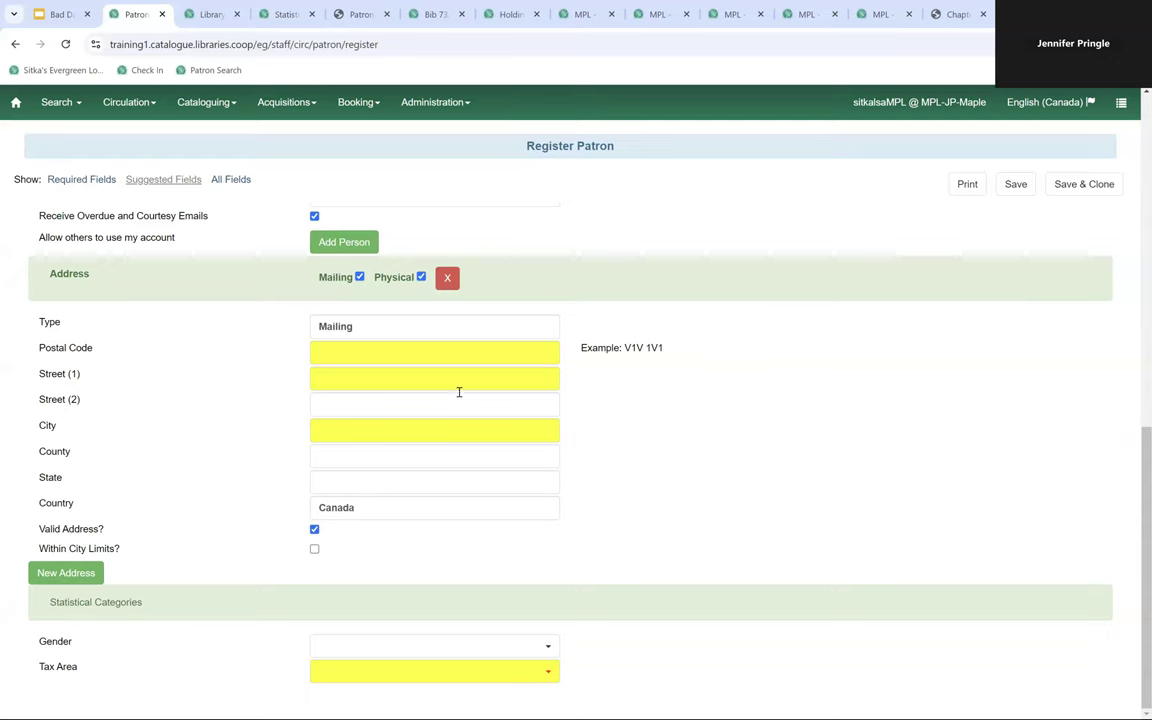
pyautogui.scroll(4, 470, 395)
pyautogui.scroll(3, 430, 473)
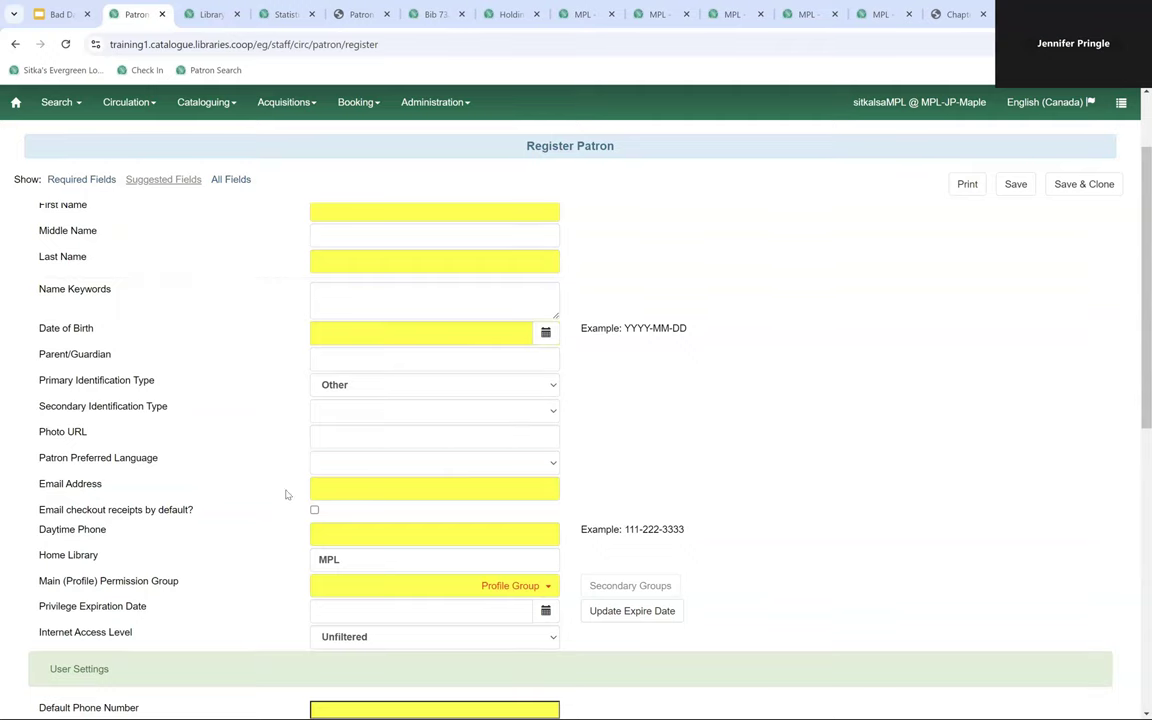
pyautogui.scroll(-3, 288, 494)
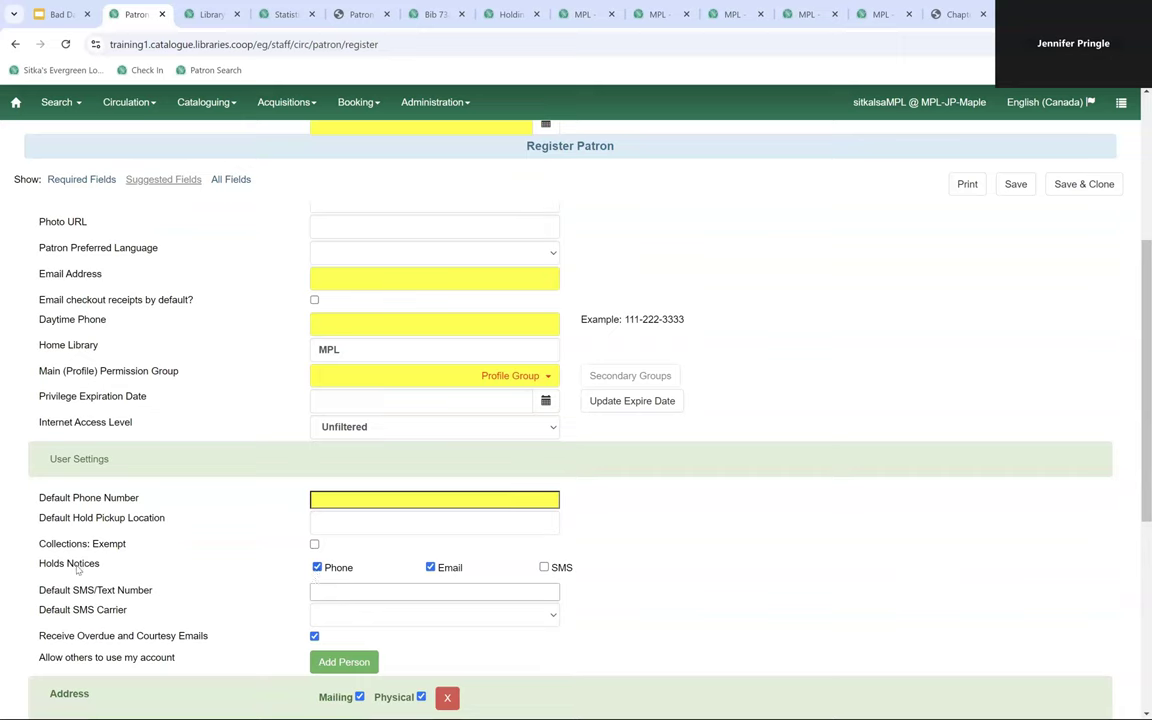
pyautogui.click(431, 567)
pyautogui.click(317, 567)
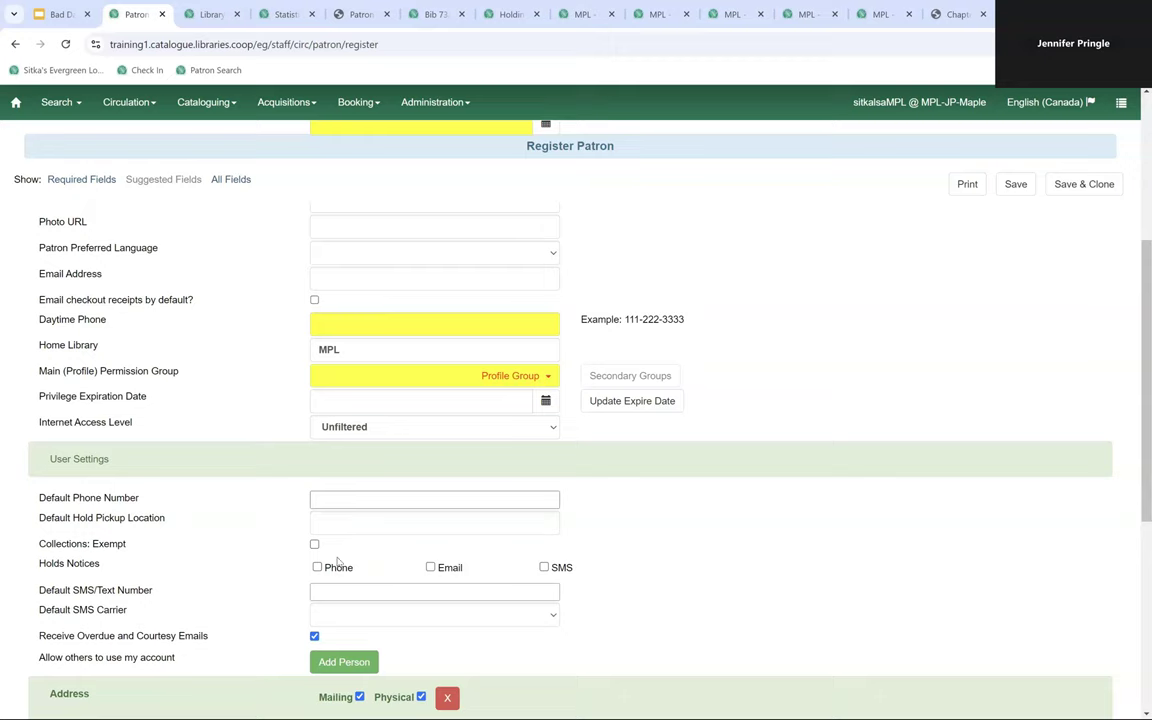
pyautogui.click(431, 567)
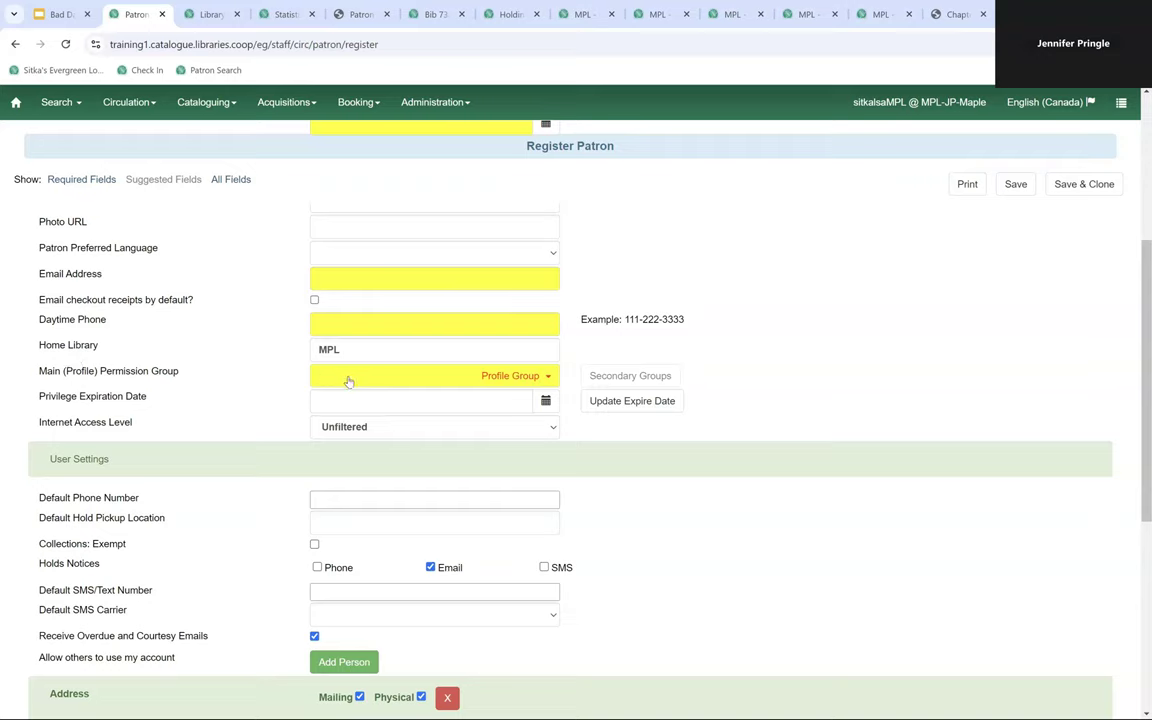
# Review the available profile groups for the patron's main permission group without selecting one
pyautogui.click(540, 376)
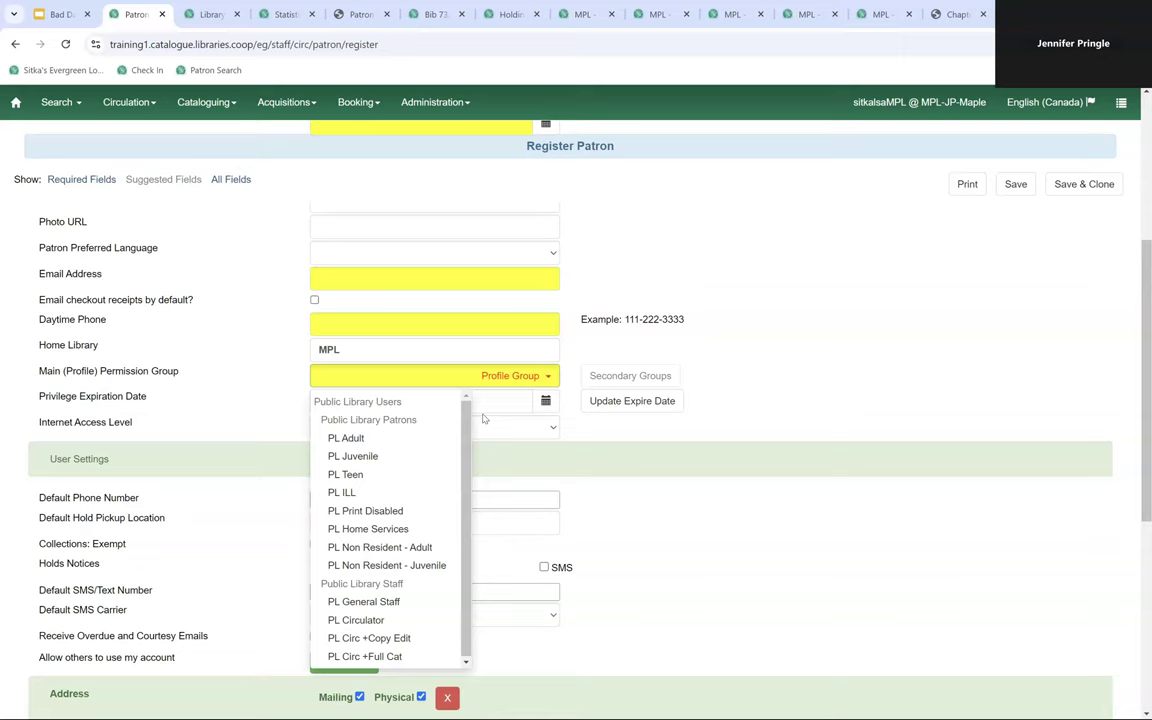
pyautogui.scroll(-1, 466, 470)
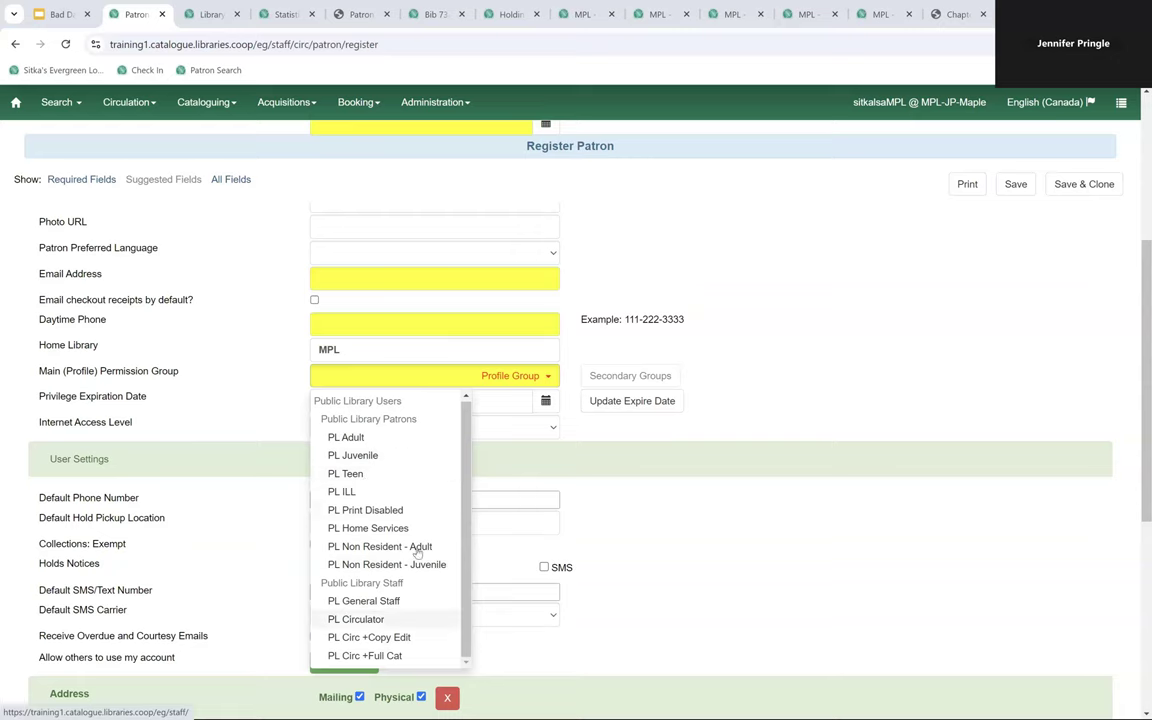
pyautogui.scroll(-1, 418, 552)
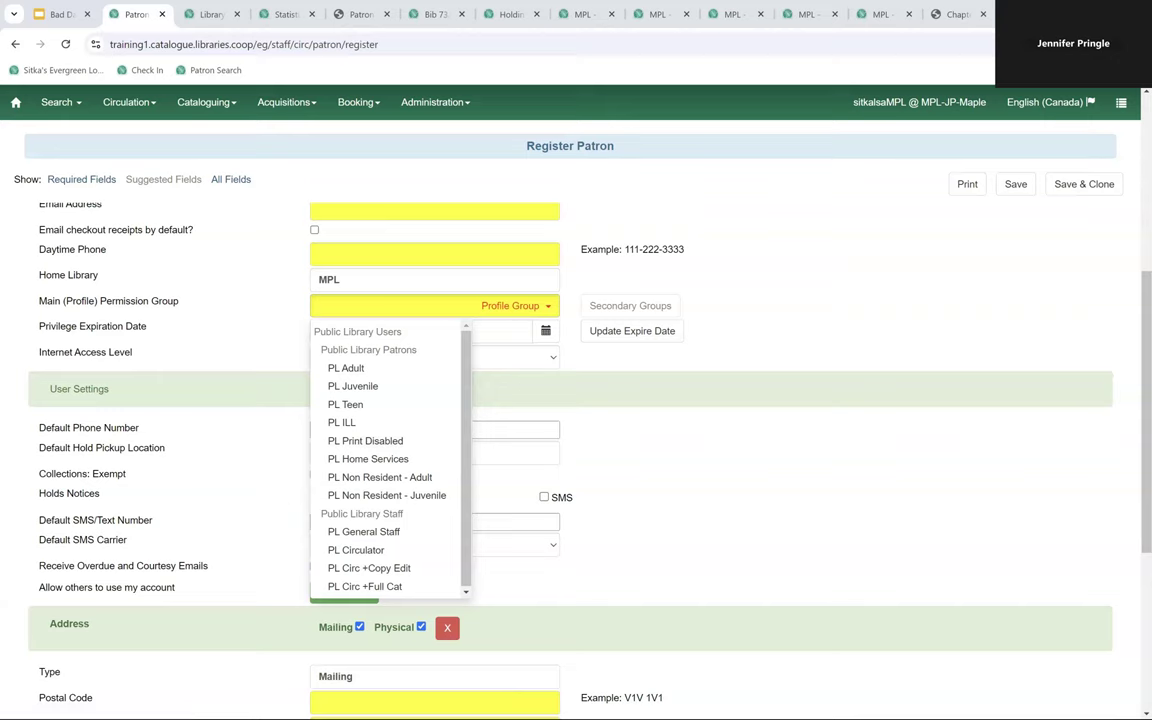
pyautogui.click(636, 456)
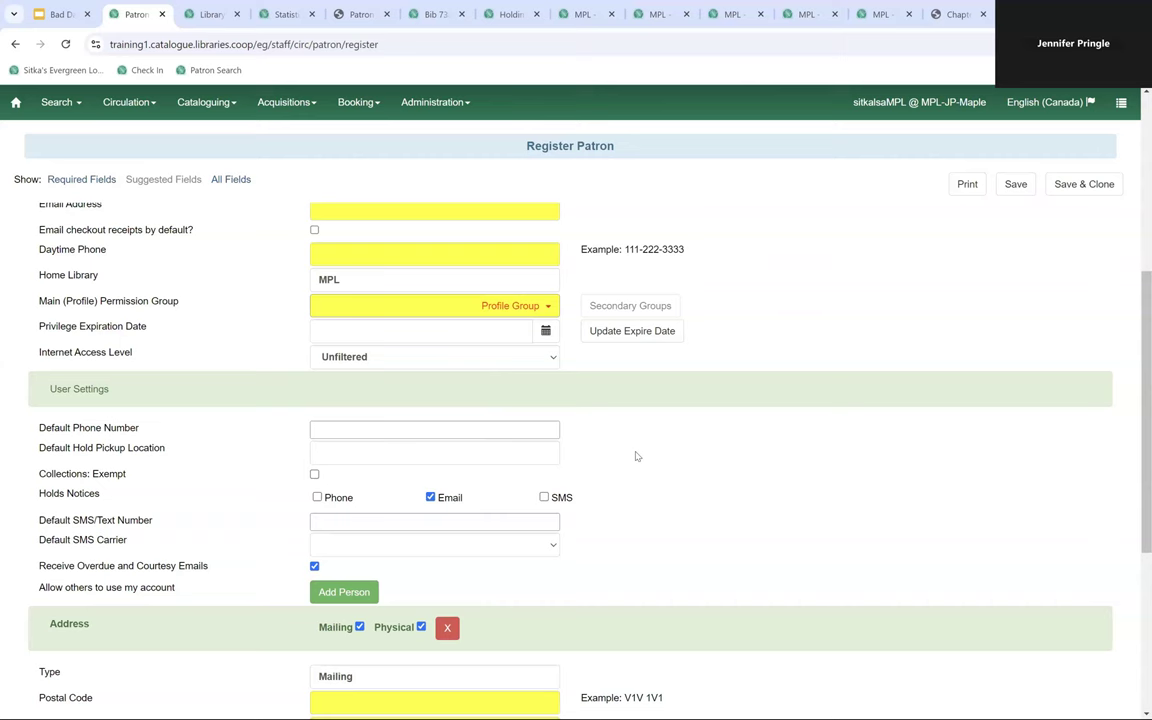
# Examine the item attribute fields in the Holdings Editor for the Singer Heavy Duty Sewing Machine record
pyautogui.click(505, 14)
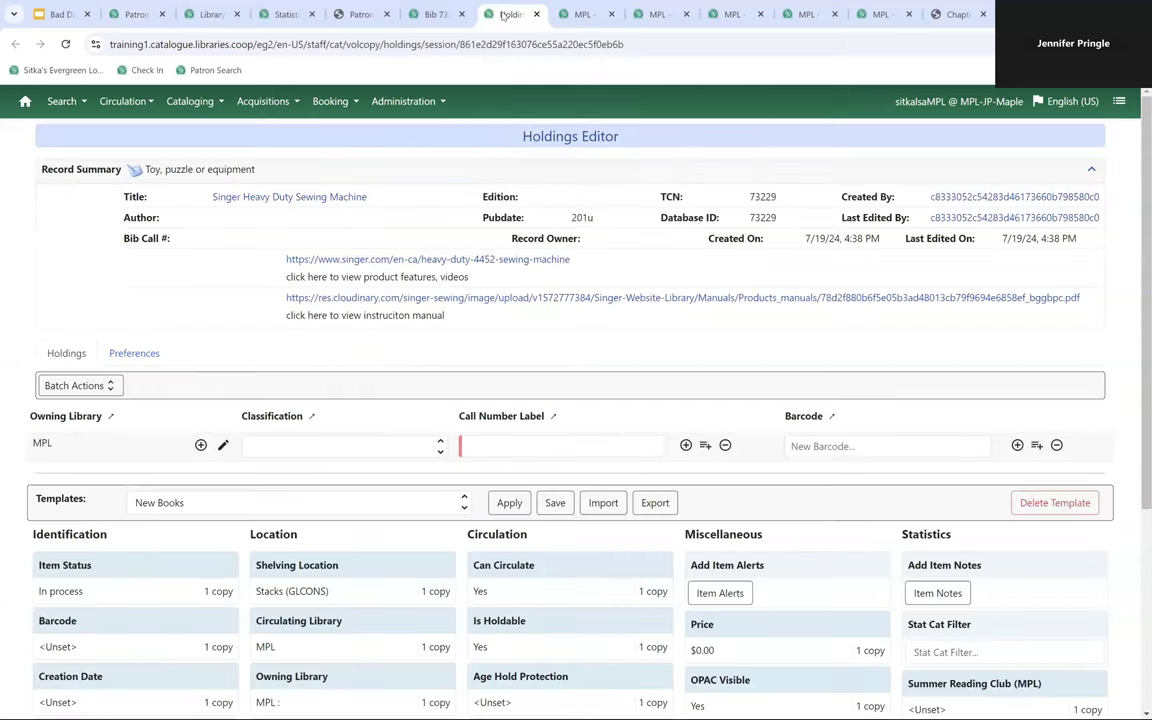
pyautogui.scroll(-3, 479, 288)
pyautogui.scroll(-1, 565, 309)
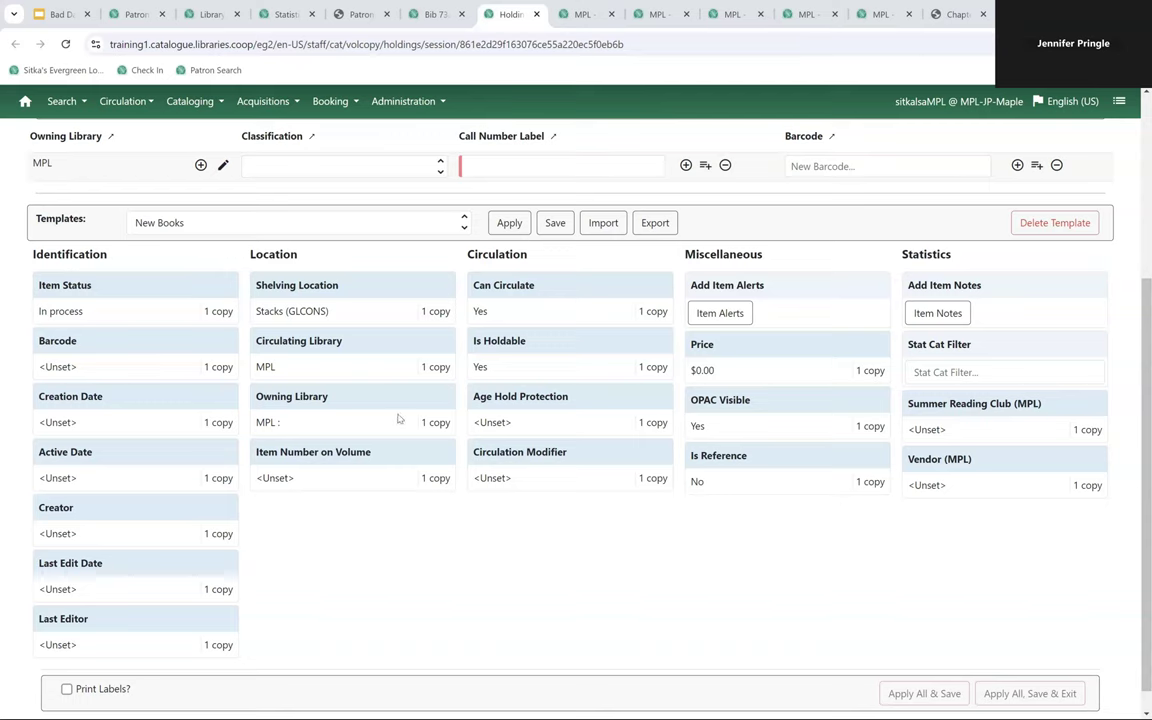
# In the holdings preferences, unhide the Floating, Fine Level, Deposit, Deposit Amount and Cost item attributes
pyautogui.scroll(2, 327, 399)
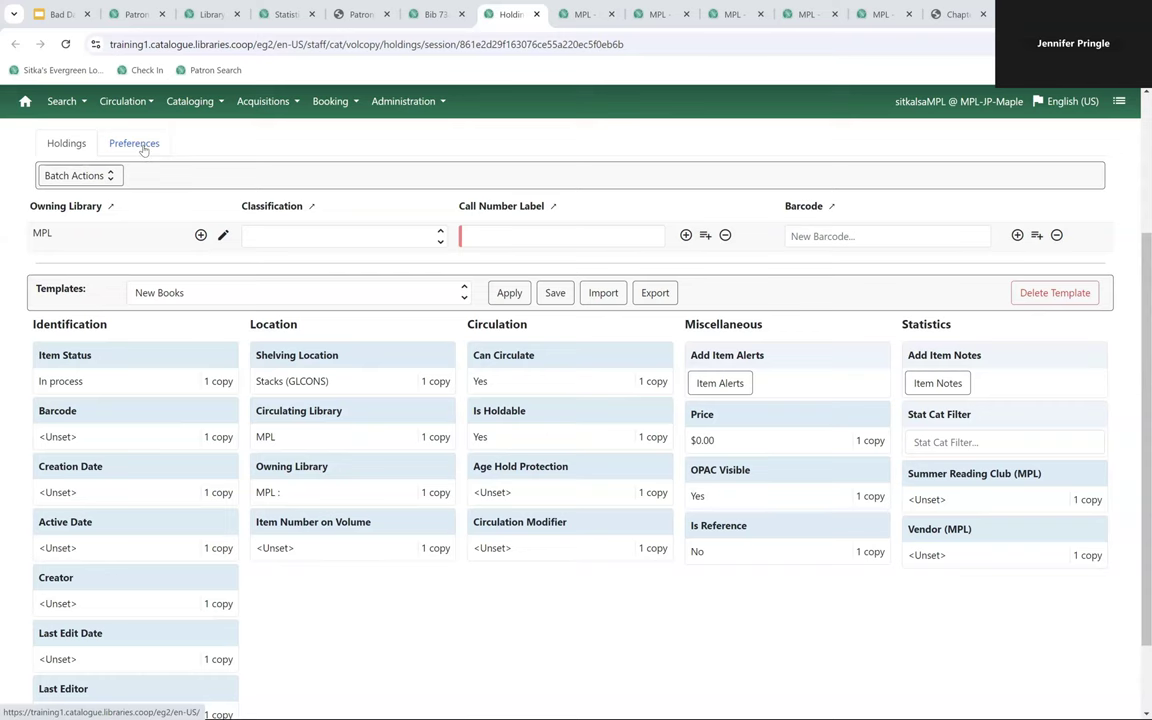
pyautogui.click(144, 146)
pyautogui.scroll(-5, 424, 405)
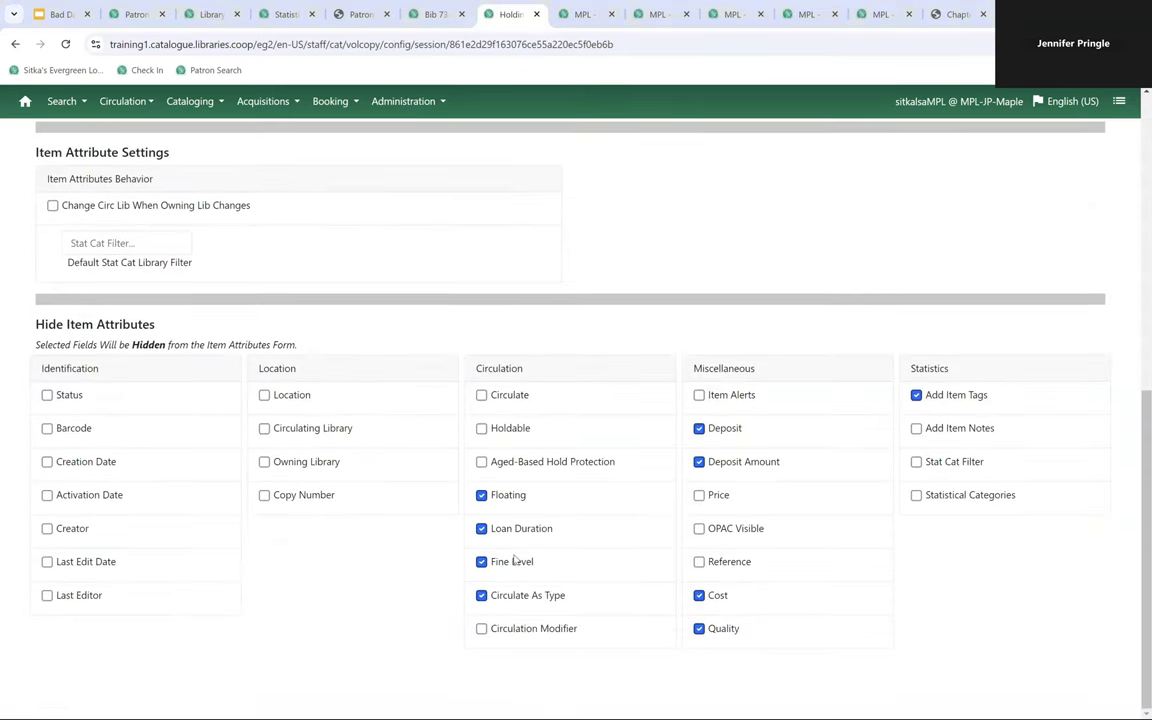
pyautogui.click(481, 495)
pyautogui.click(481, 561)
pyautogui.click(699, 428)
pyautogui.click(699, 461)
pyautogui.click(716, 598)
# Return to the holdings form and check which circulation and miscellaneous item attributes it displays
pyautogui.scroll(4, 198, 354)
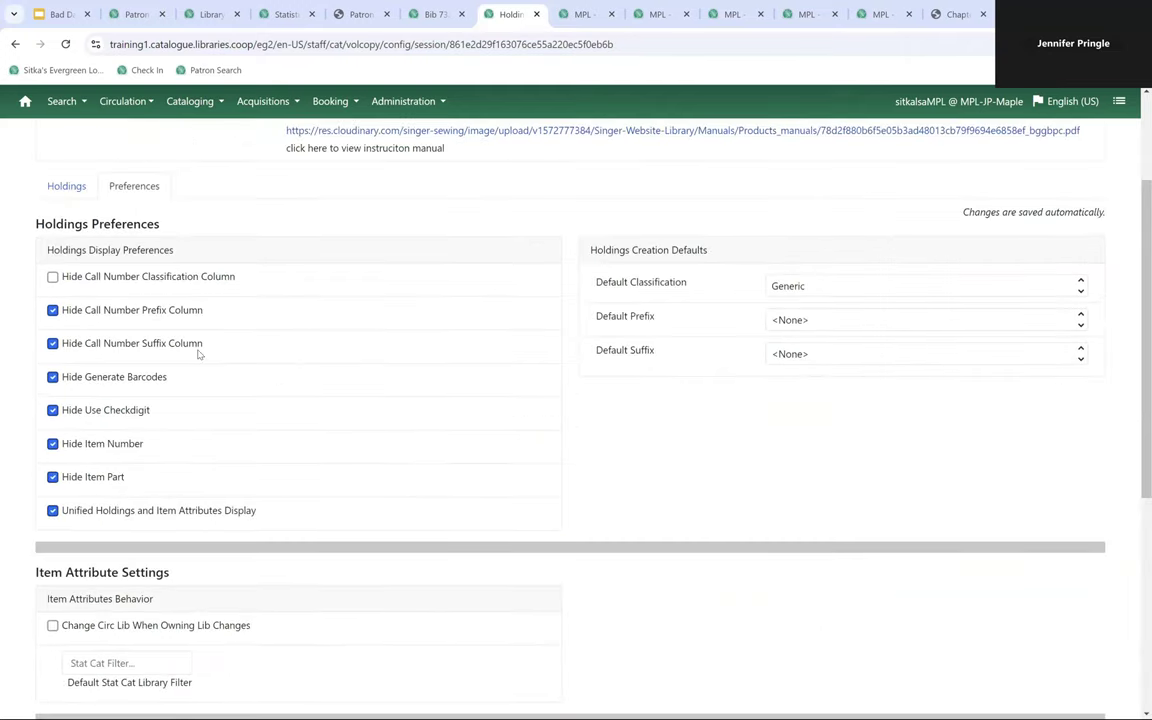
pyautogui.click(63, 188)
pyautogui.scroll(-1, 458, 411)
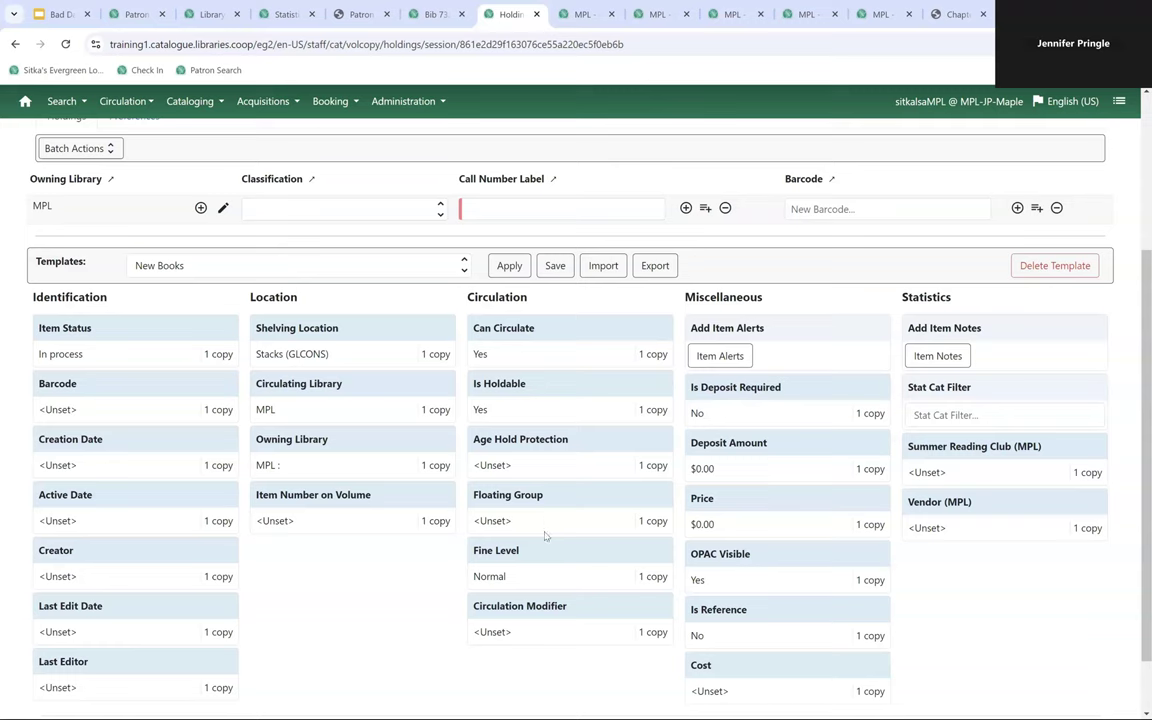
pyautogui.scroll(-1, 553, 532)
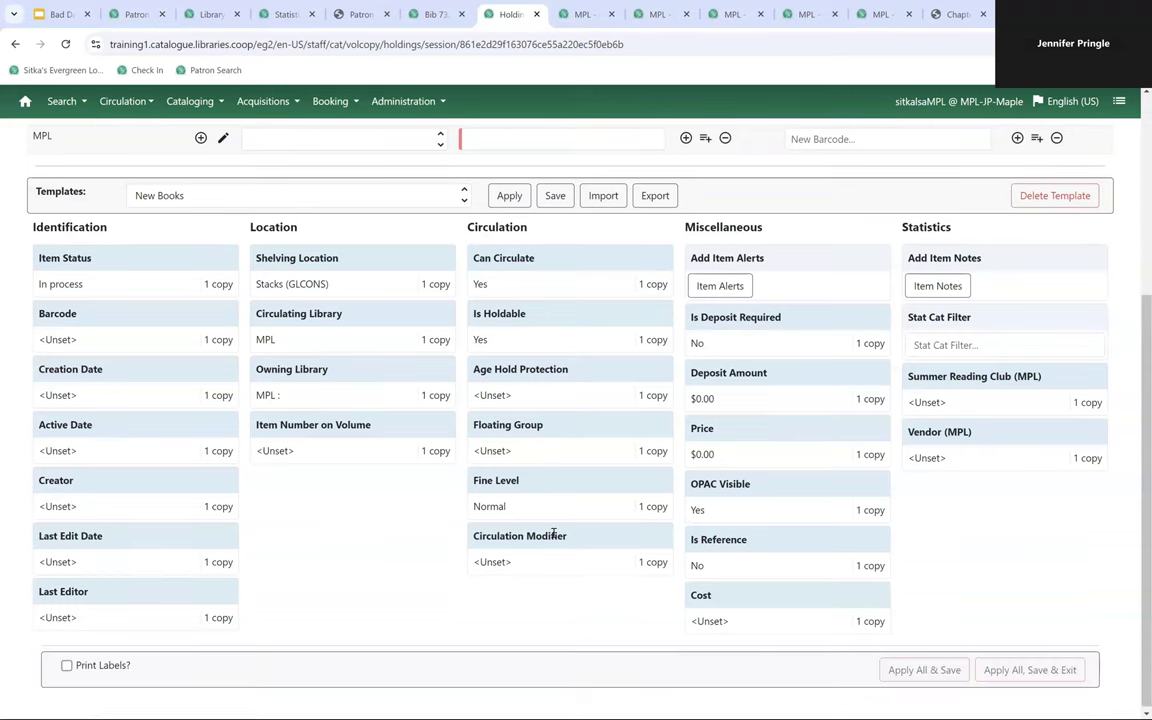
pyautogui.scroll(2, 553, 532)
# Unhide the Loan Duration item attribute in the holdings preferences and go back to the holdings form
pyautogui.click(133, 187)
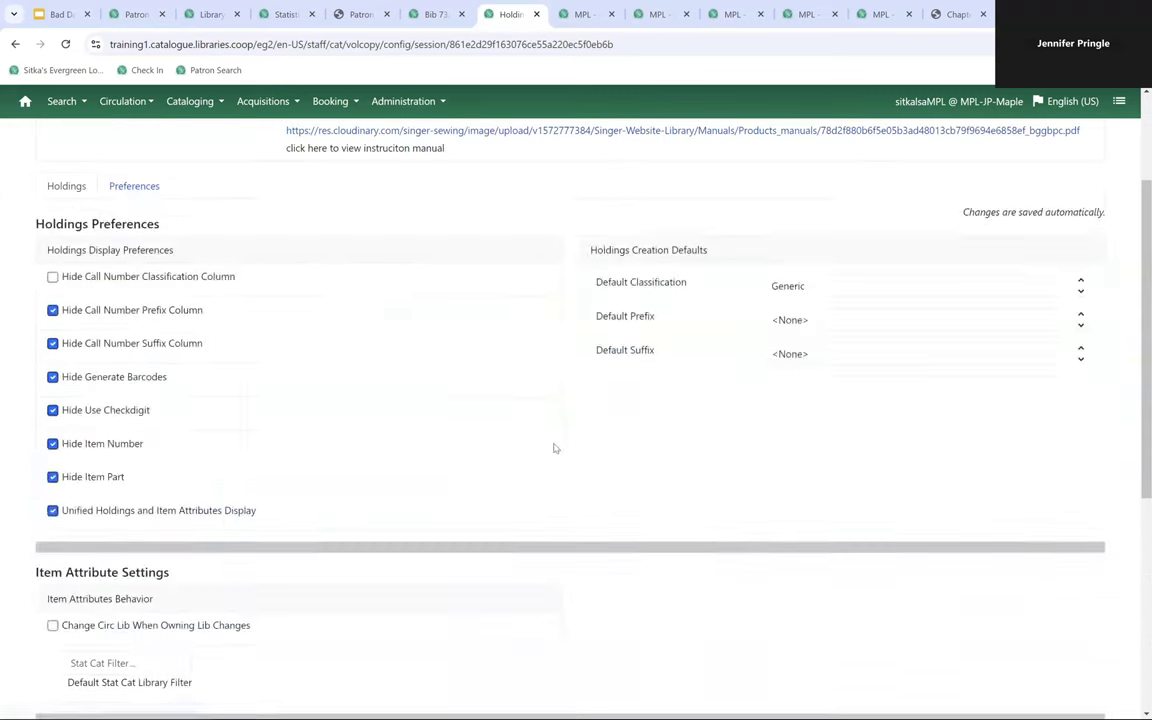
pyautogui.scroll(-5, 553, 450)
pyautogui.scroll(5, 300, 400)
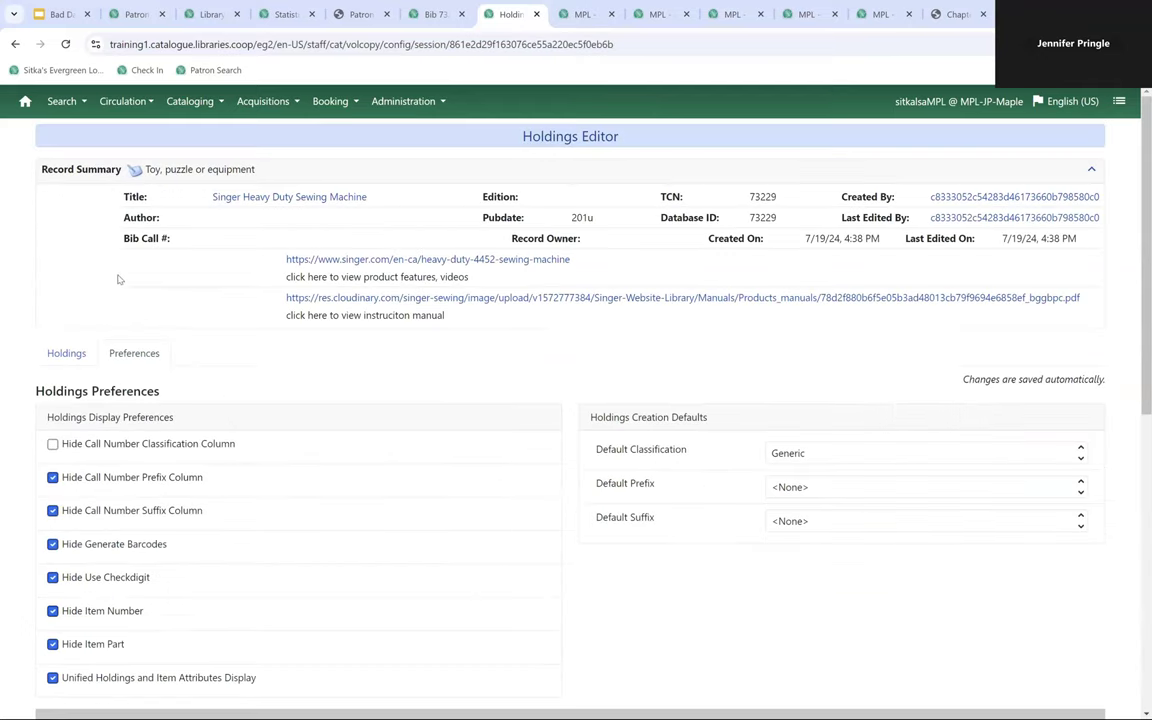
pyautogui.click(70, 358)
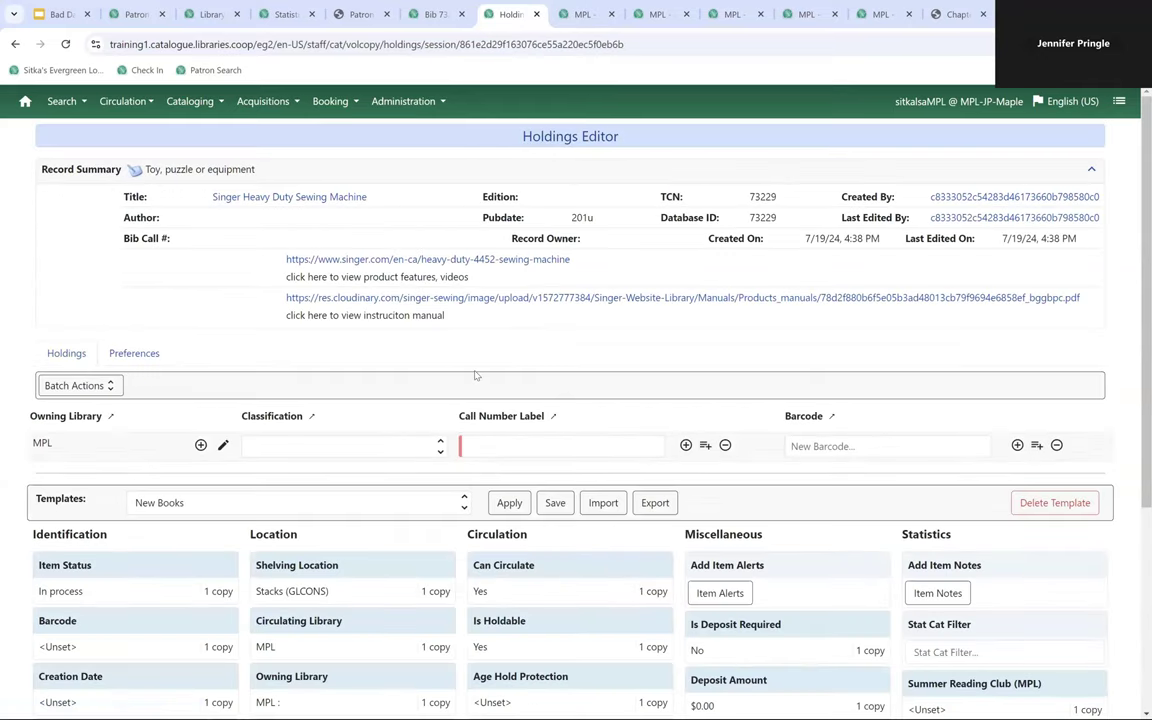
# Apply the Library of Things - Long template to the new sewing machine item
pyautogui.scroll(-2, 421, 363)
pyautogui.click(443, 298)
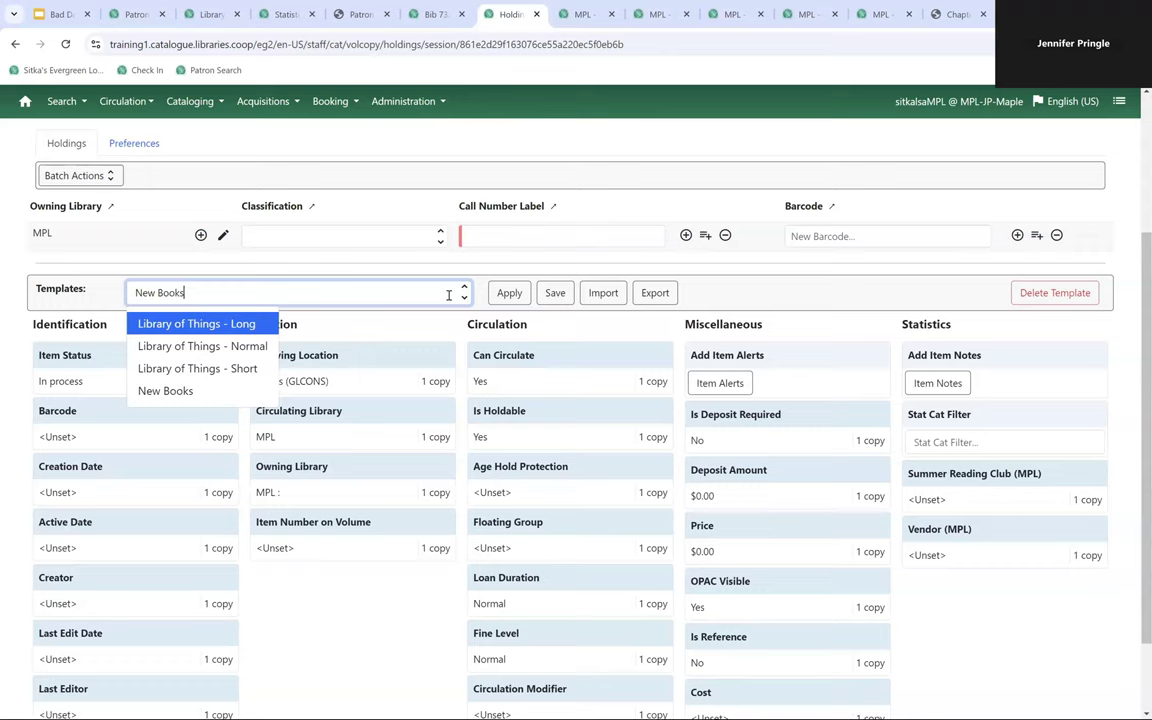
pyautogui.click(228, 325)
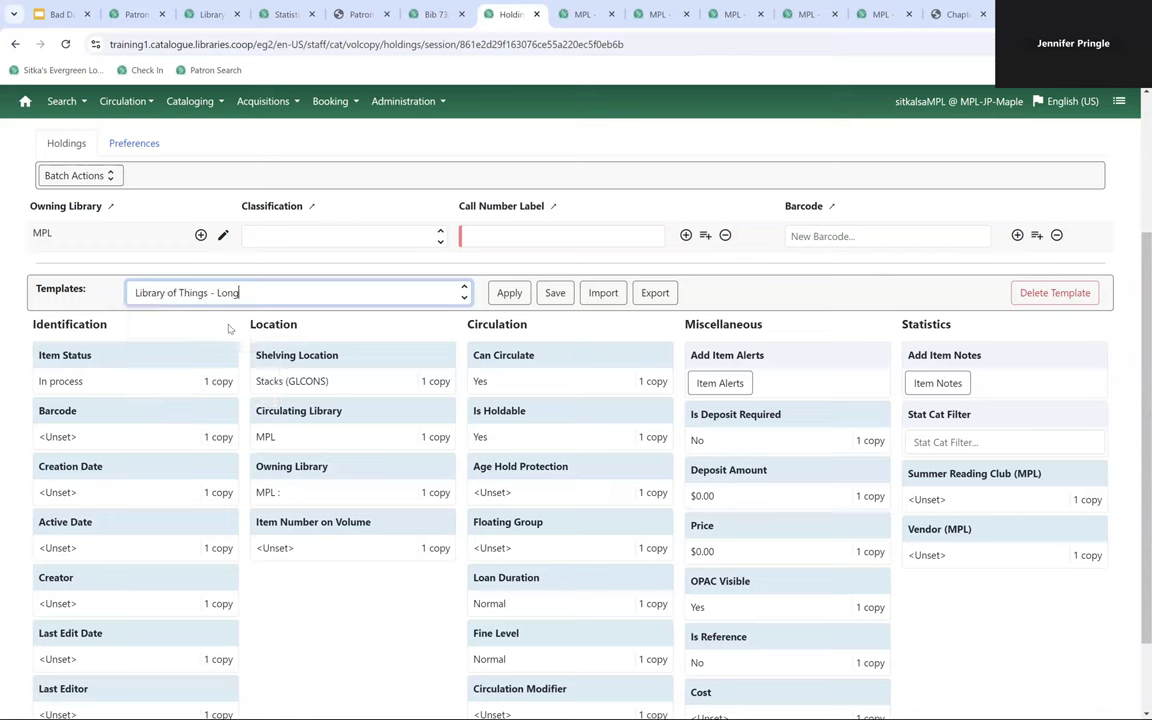
pyautogui.click(509, 292)
pyautogui.scroll(-1, 682, 402)
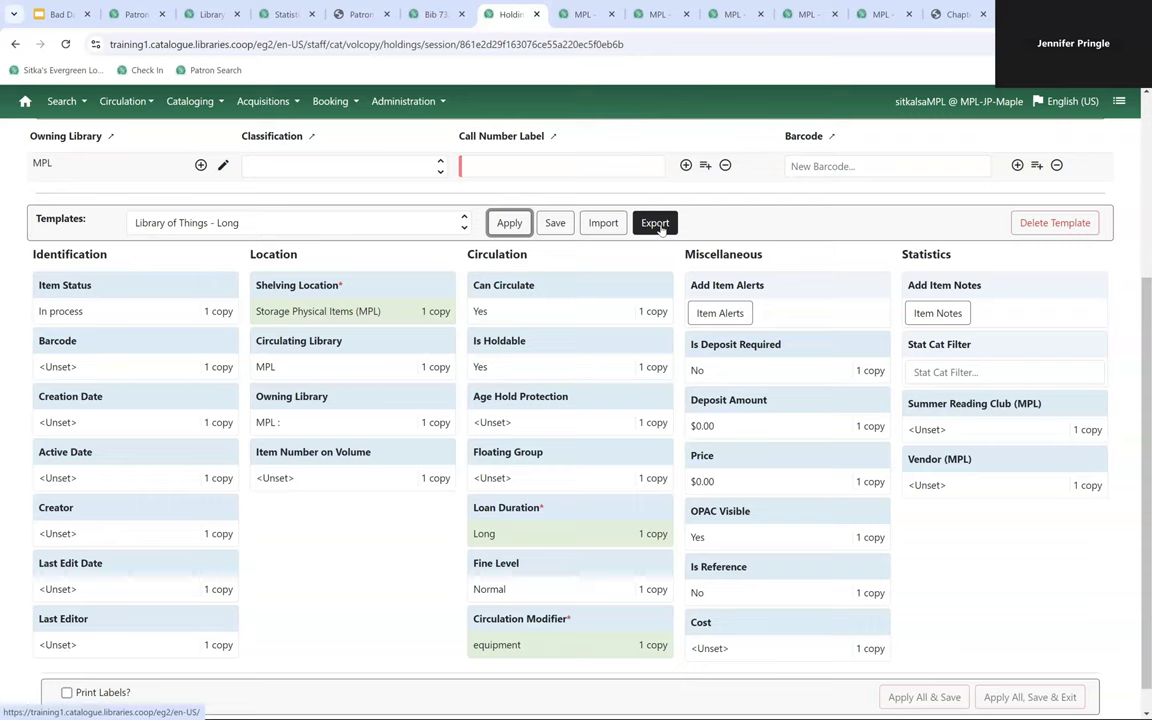
pyautogui.click(604, 223)
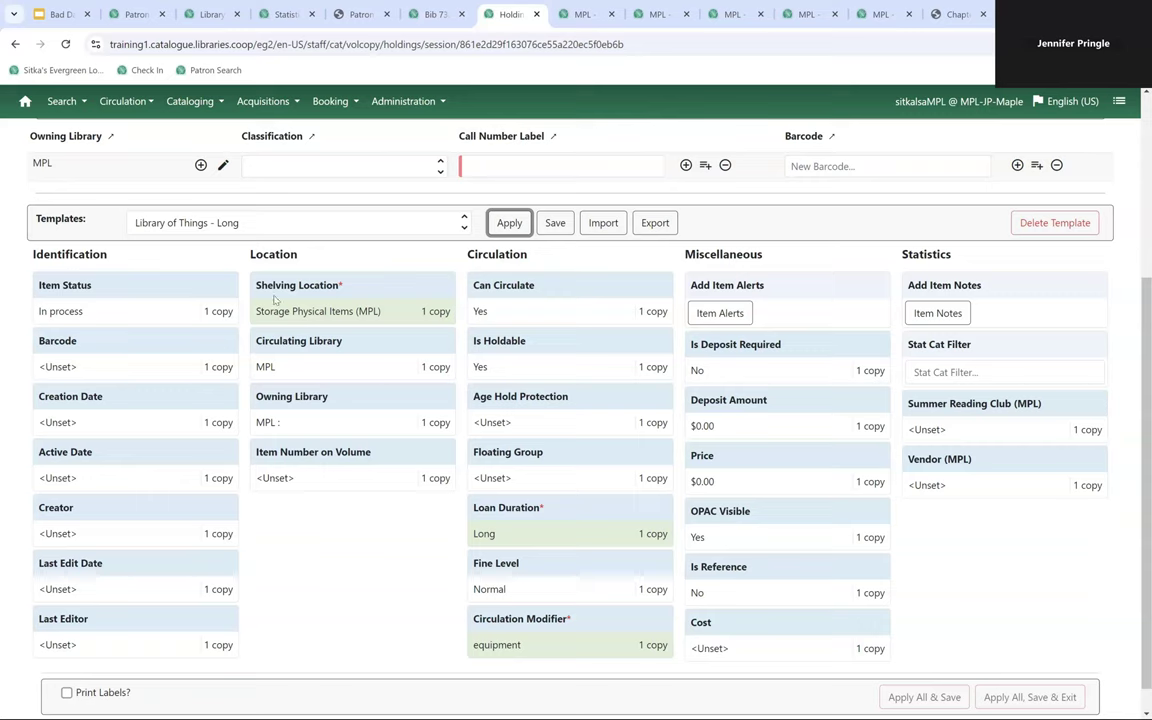
# In the holdings preferences, hide the Deposit, Deposit Amount and Cost attributes of the Miscellaneous group
pyautogui.scroll(2, 169, 232)
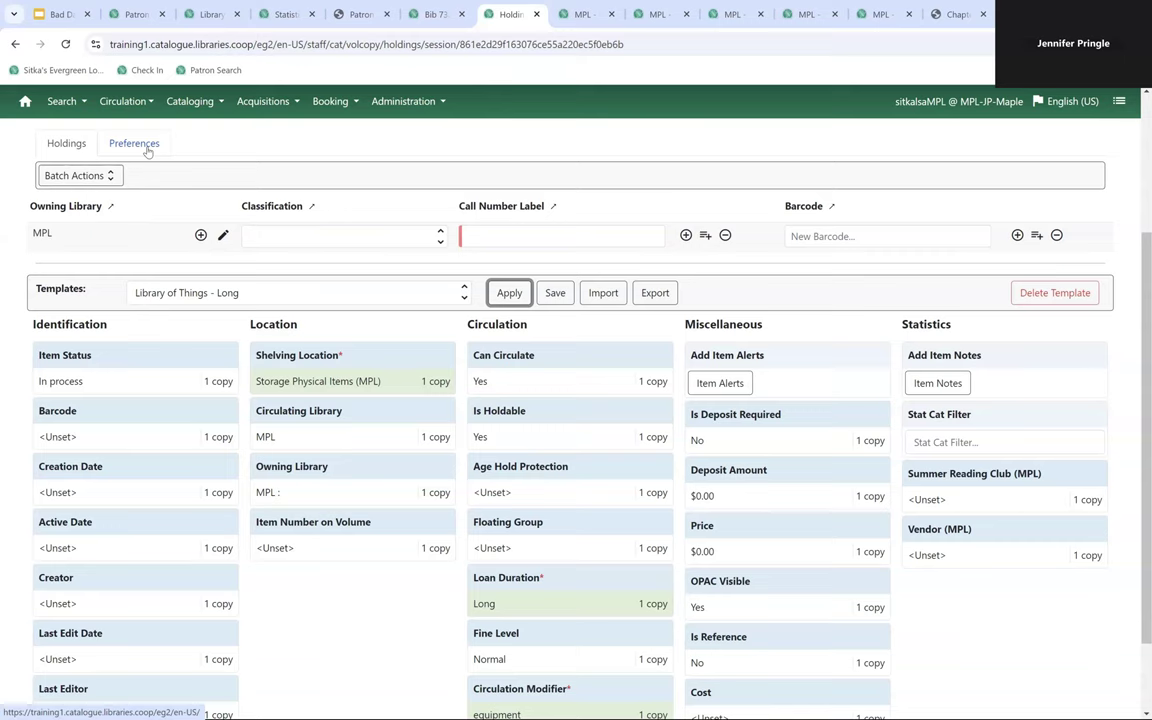
pyautogui.scroll(-2, 972, 605)
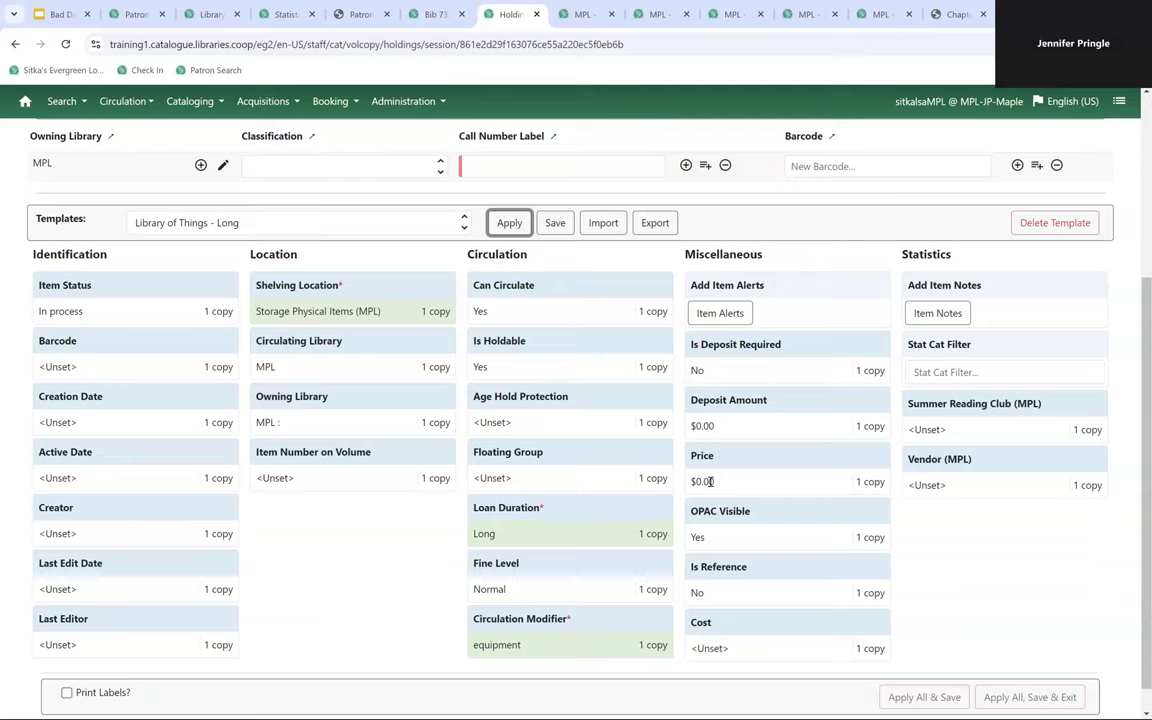
pyautogui.scroll(3, 266, 145)
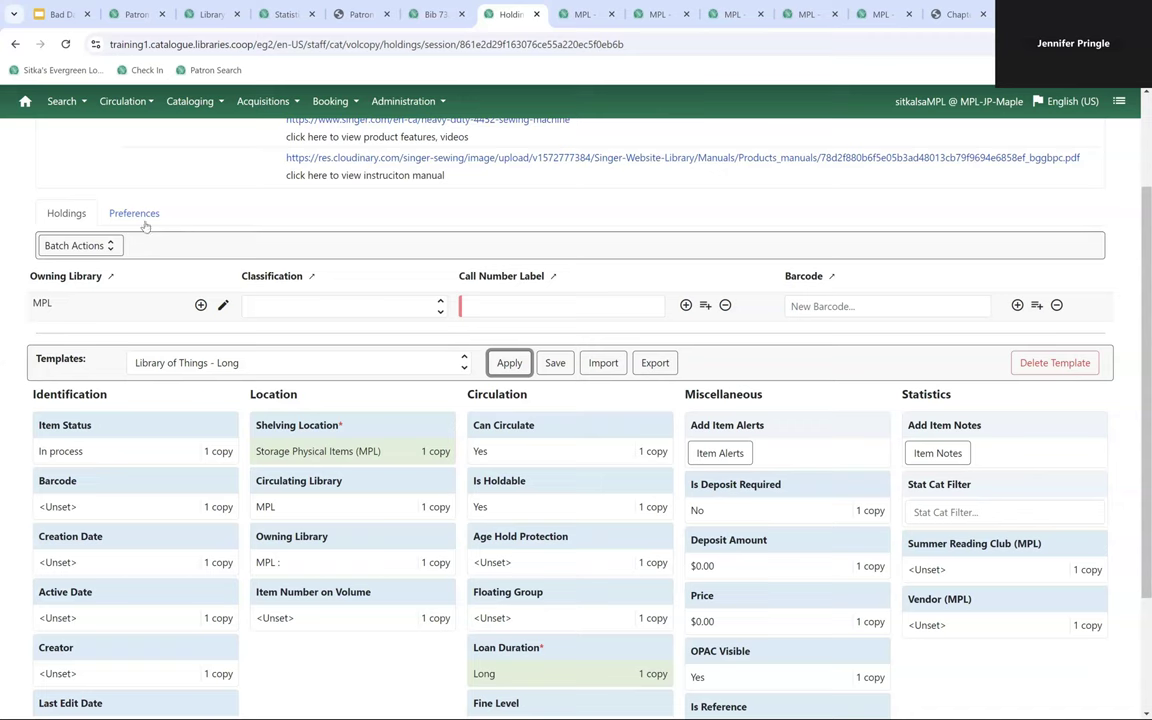
pyautogui.click(147, 218)
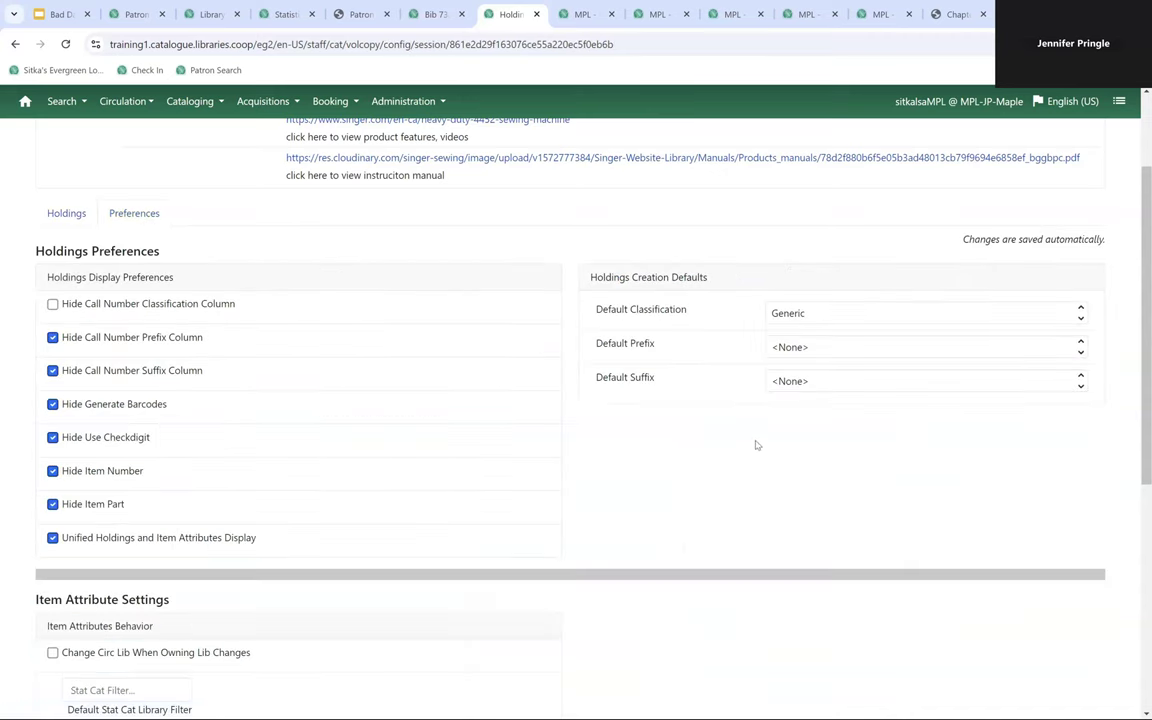
pyautogui.scroll(-5, 756, 442)
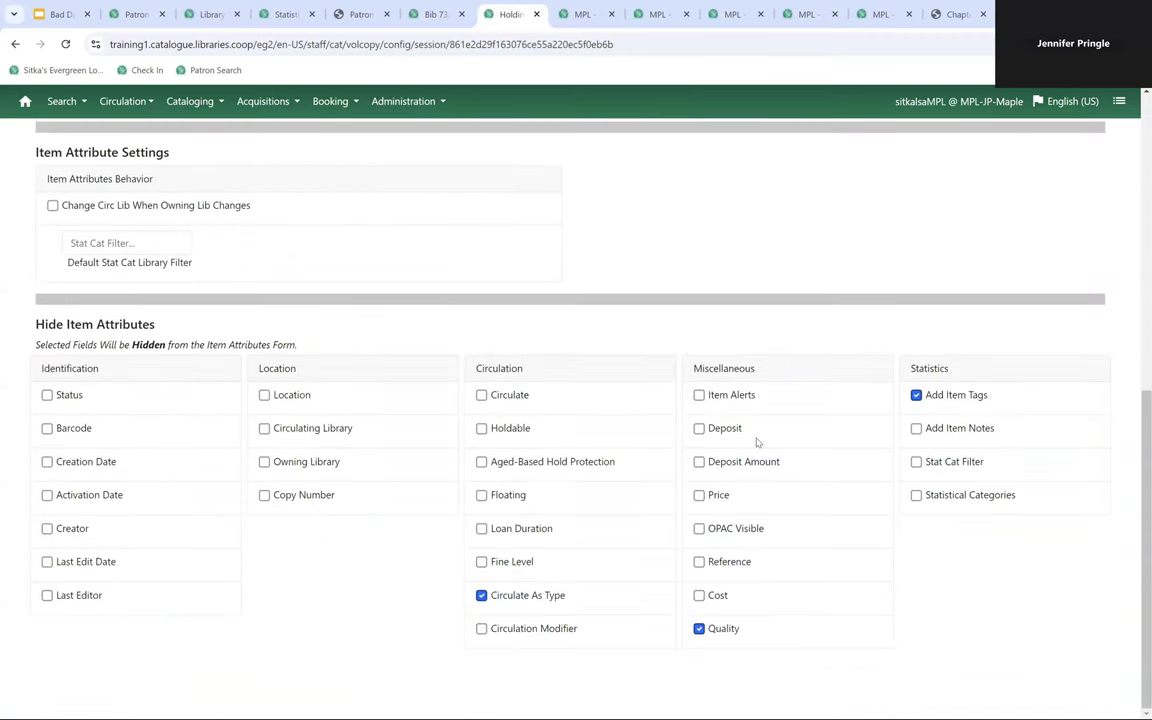
pyautogui.click(699, 428)
pyautogui.click(700, 463)
pyautogui.click(699, 596)
# Hide the Aged-Based Hold Protection, Floating, Loan Duration and Fine Level attributes of the Circulation group
pyautogui.click(482, 462)
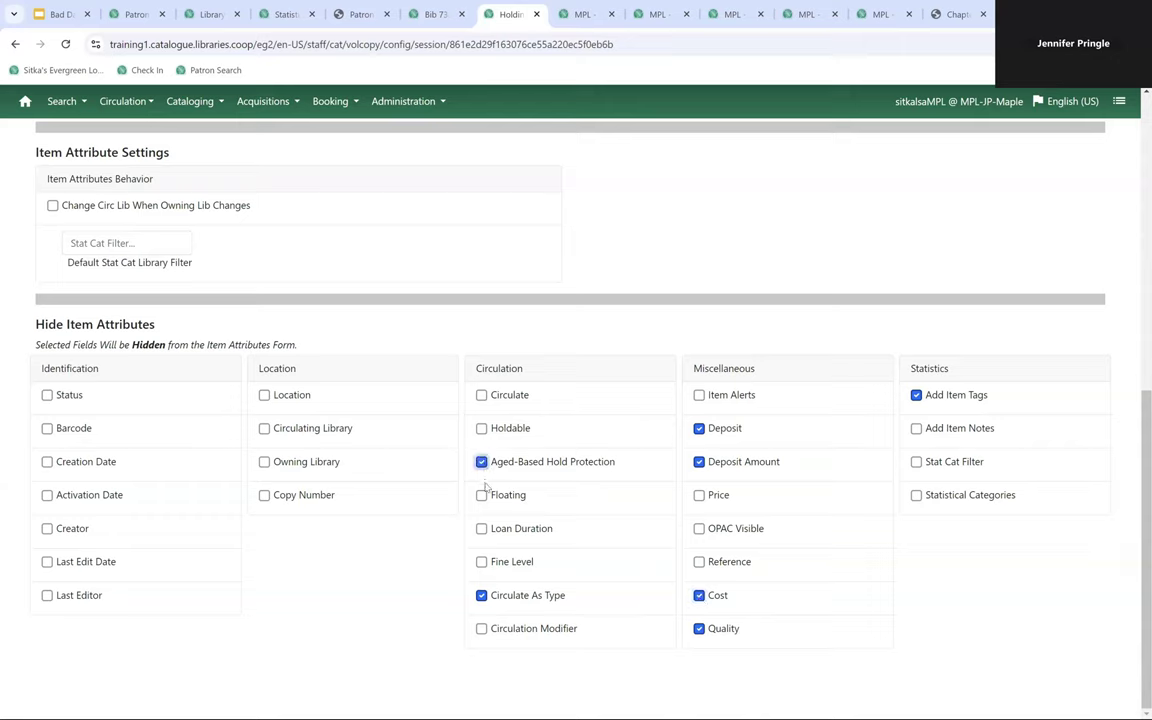
pyautogui.click(482, 495)
pyautogui.click(482, 529)
pyautogui.click(482, 562)
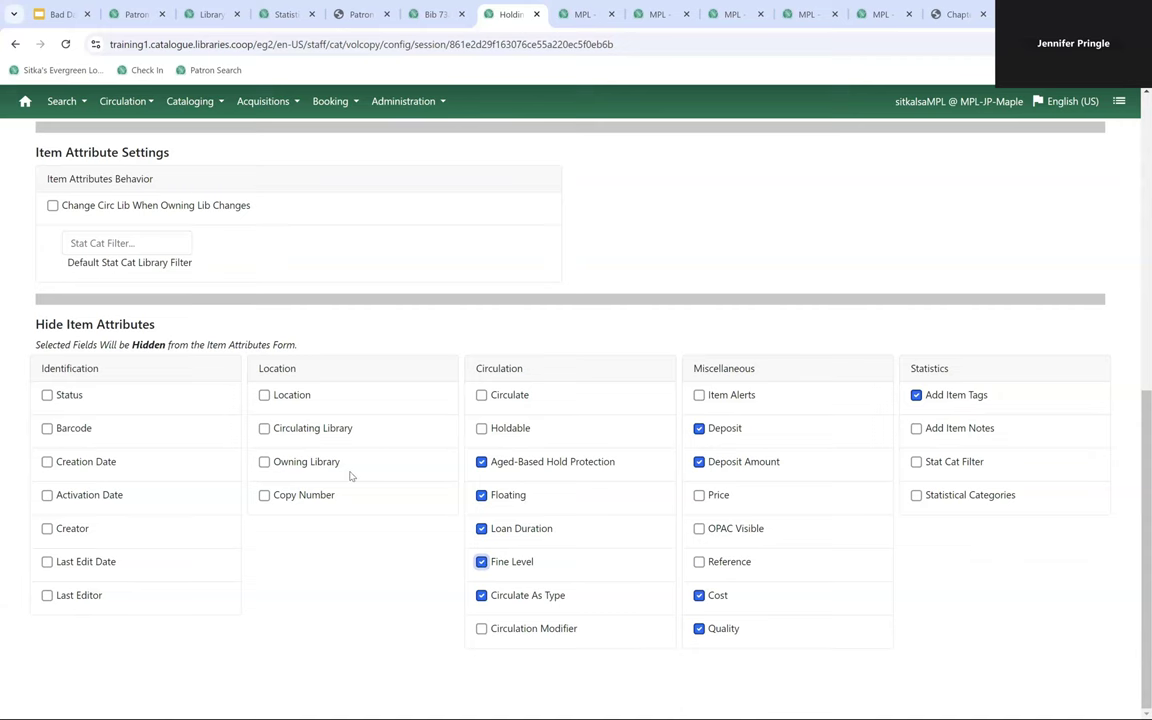
pyautogui.scroll(3, 300, 450)
pyautogui.scroll(3, 120, 345)
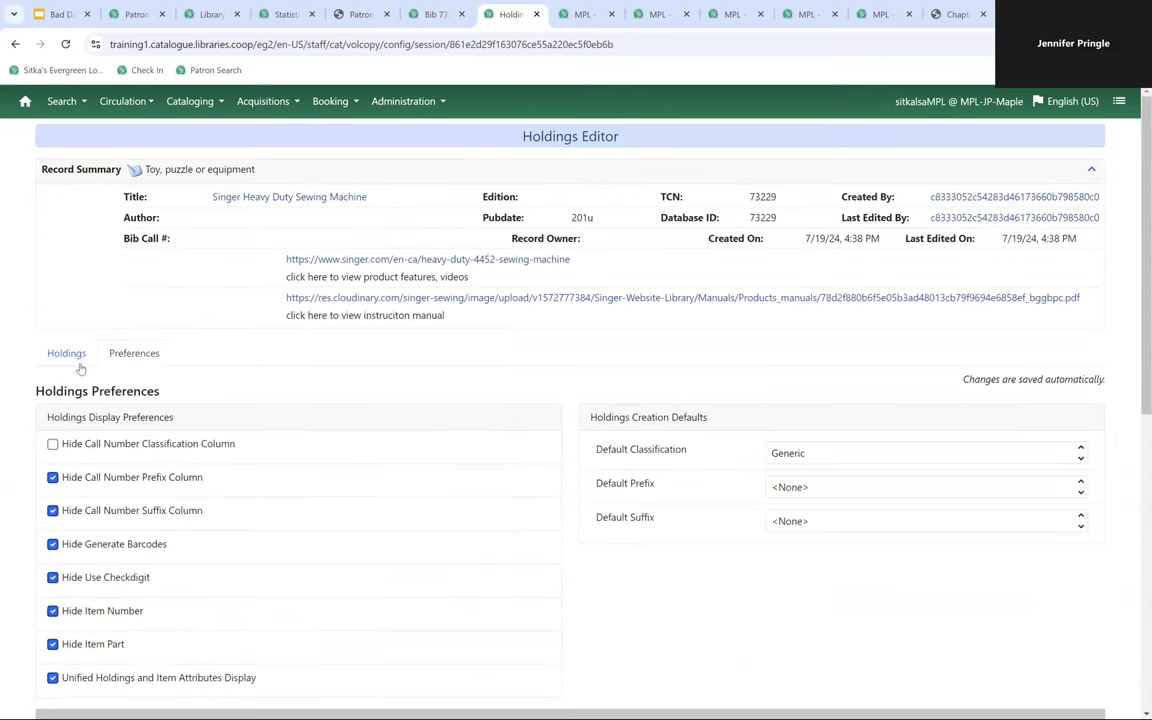
# Return to the sewing machine's holdings form and review which item attributes are displayed
pyautogui.click(70, 355)
pyautogui.scroll(-2, 709, 420)
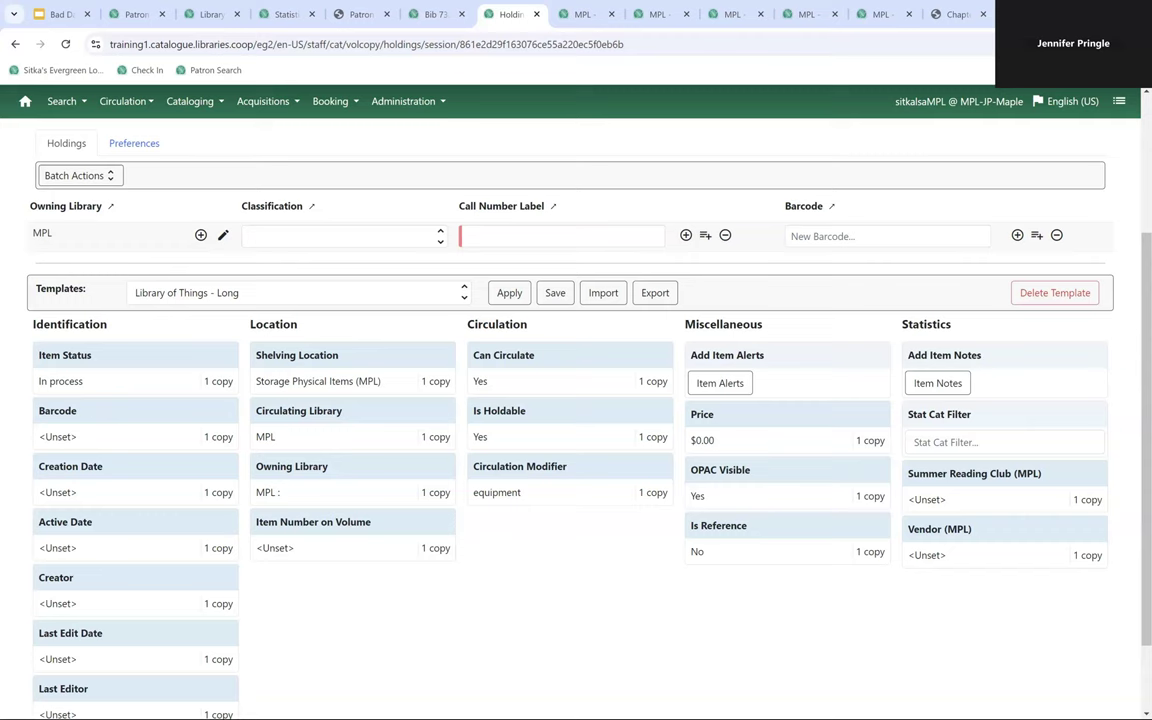
# In the MPL - Current Collection October 7 report, sort the rows by circulation modifier, then by shelving location
pyautogui.click(582, 15)
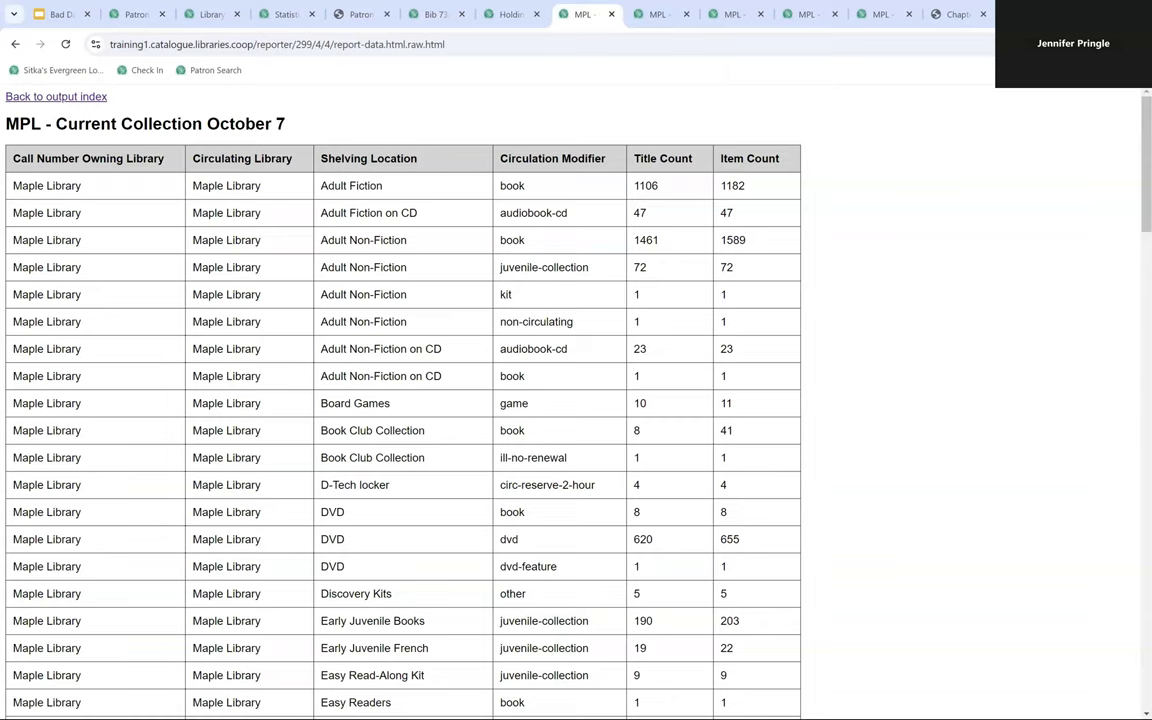
pyautogui.click(557, 160)
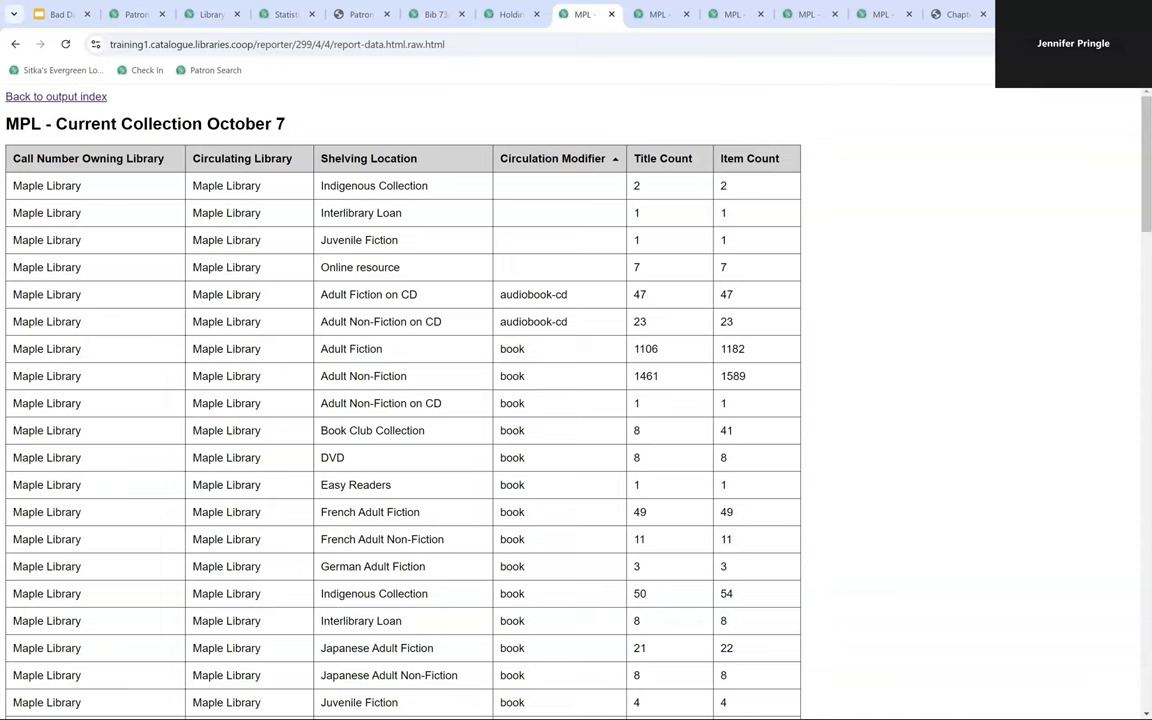
pyautogui.click(390, 161)
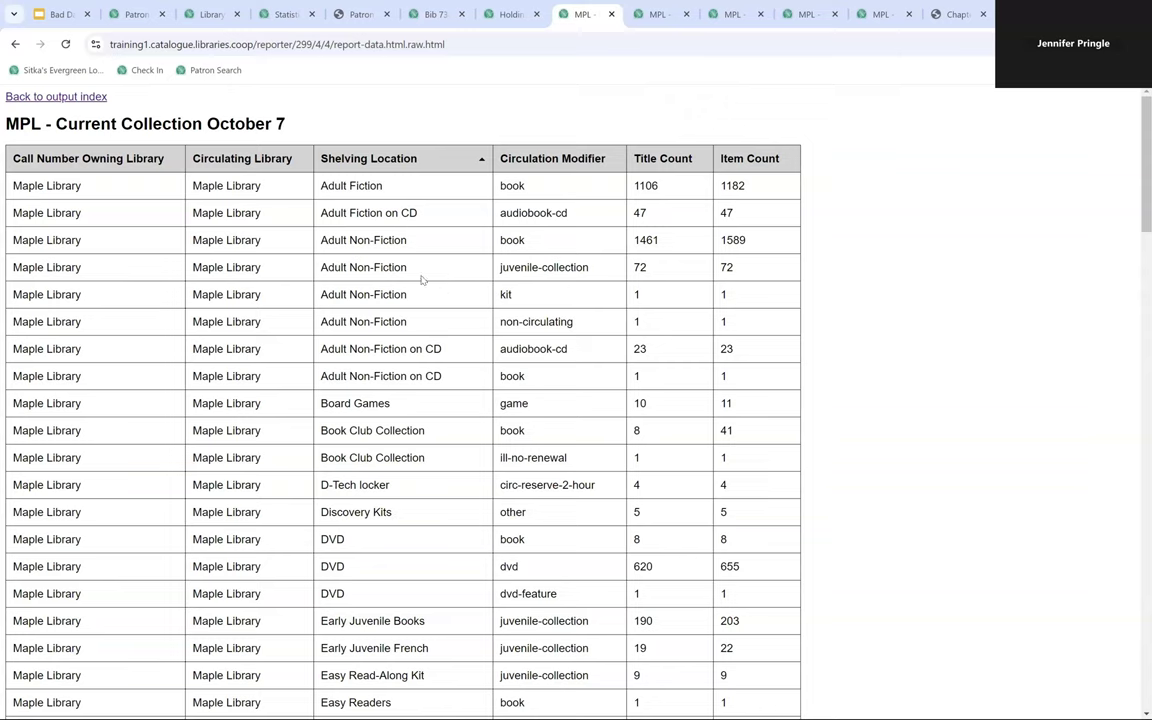
# Highlight the report's mismatched rows: Adult Non-Fiction with juvenile-collection, and DVD with the book modifier
pyautogui.moveTo(316, 267); pyautogui.dragTo(730, 266)
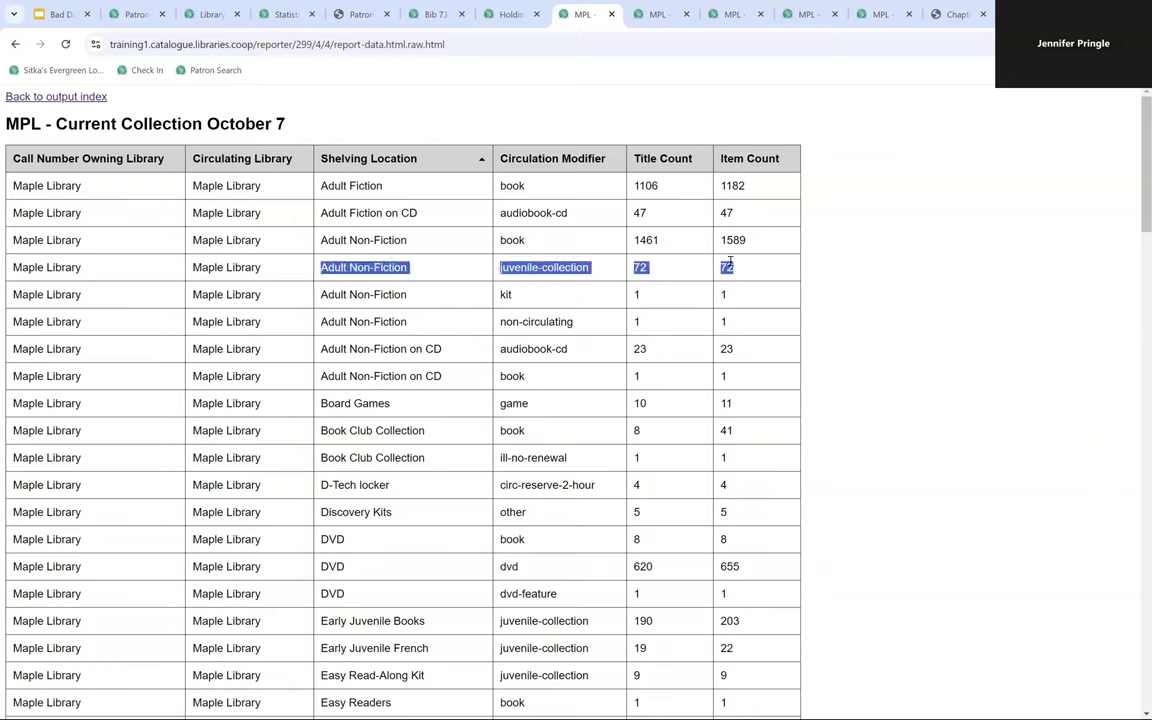
pyautogui.click(551, 289)
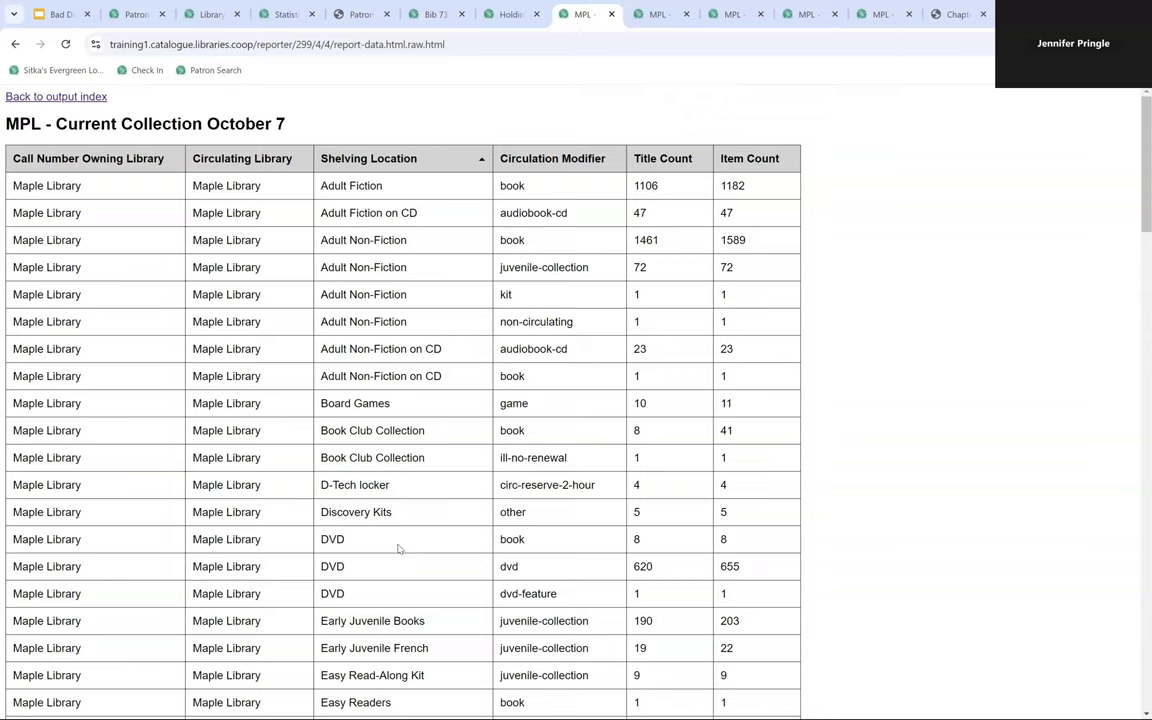
pyautogui.moveTo(320, 543); pyautogui.dragTo(673, 543)
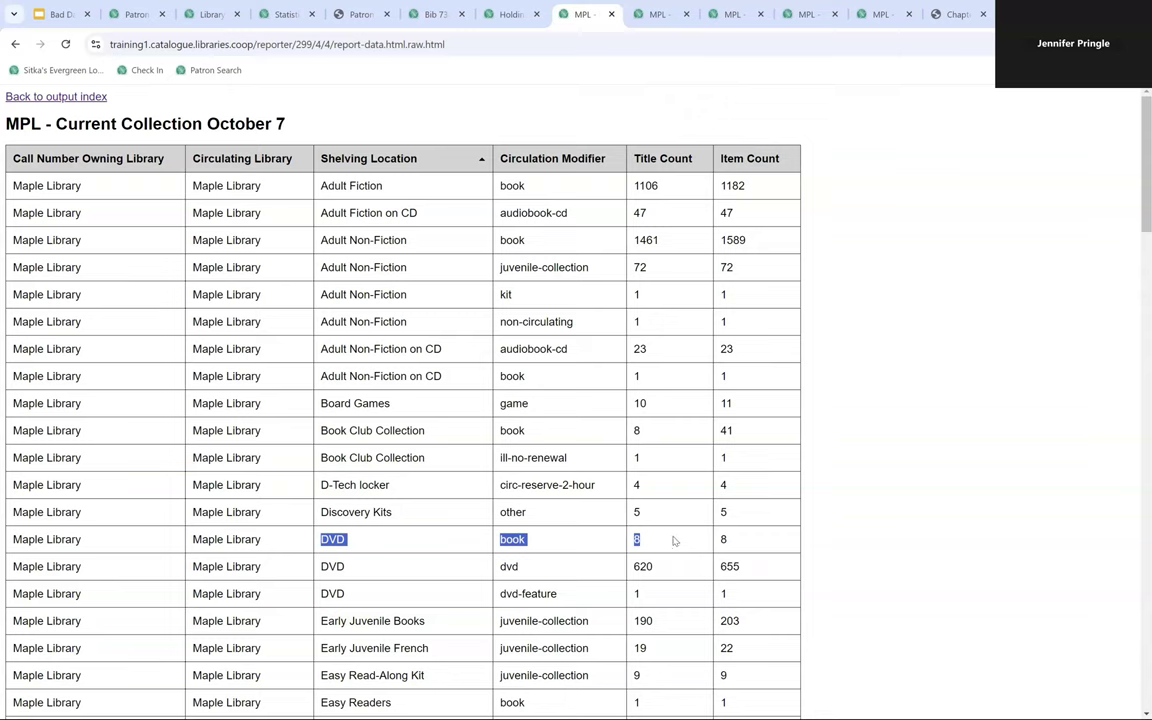
pyautogui.click(852, 287)
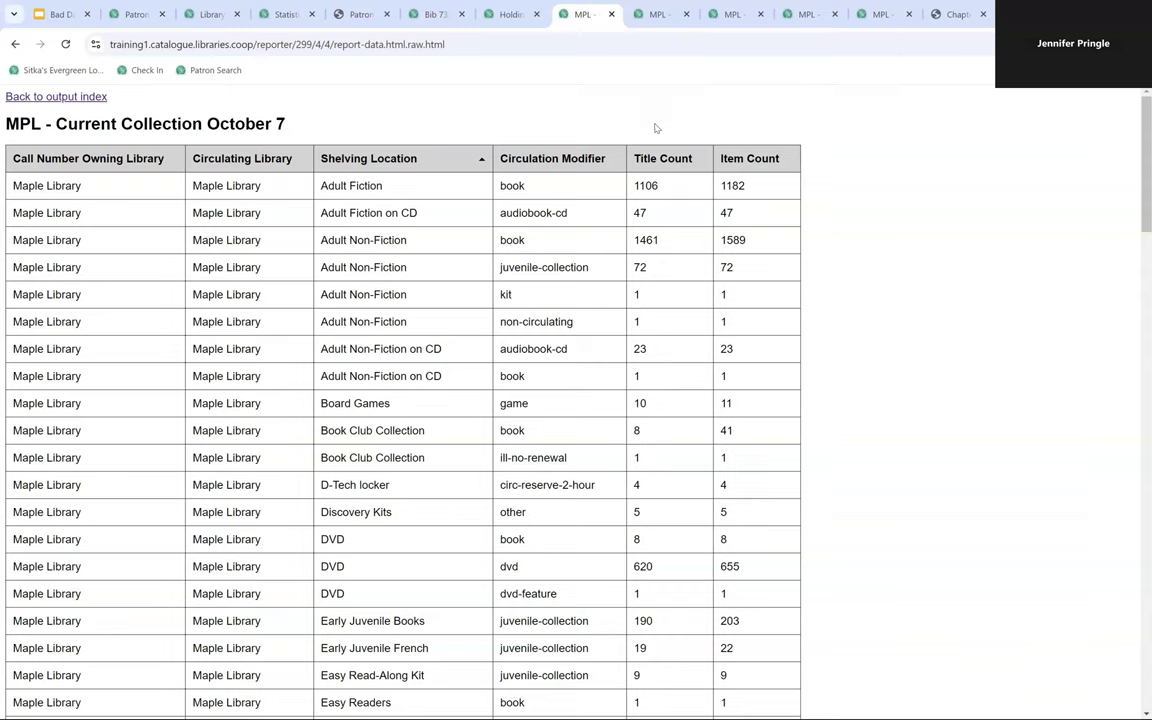
pyautogui.click(655, 15)
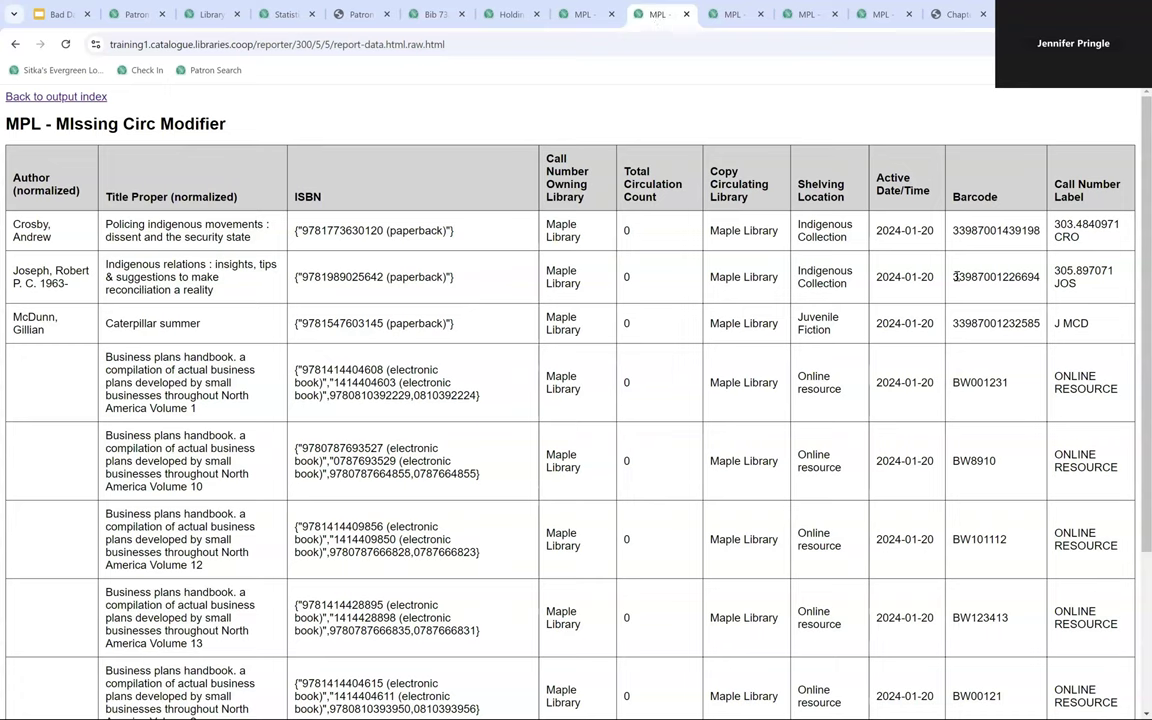
pyautogui.moveTo(955, 277); pyautogui.dragTo(1044, 283)
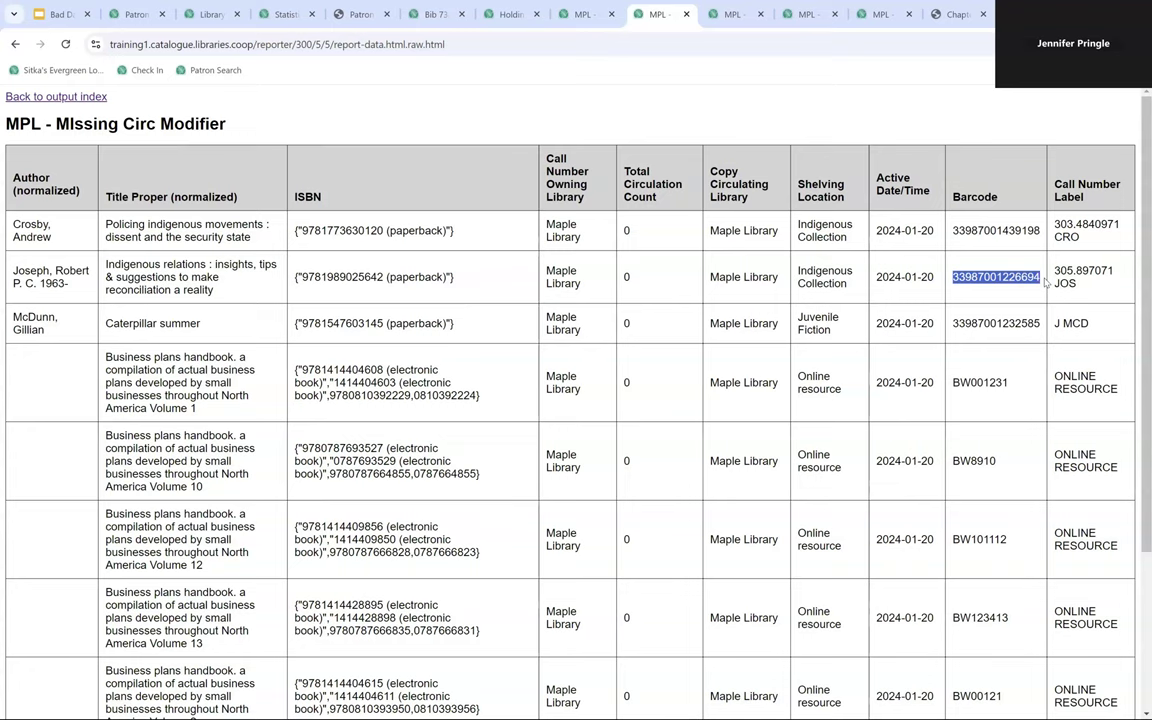
pyautogui.click(283, 16)
pyautogui.click(204, 102)
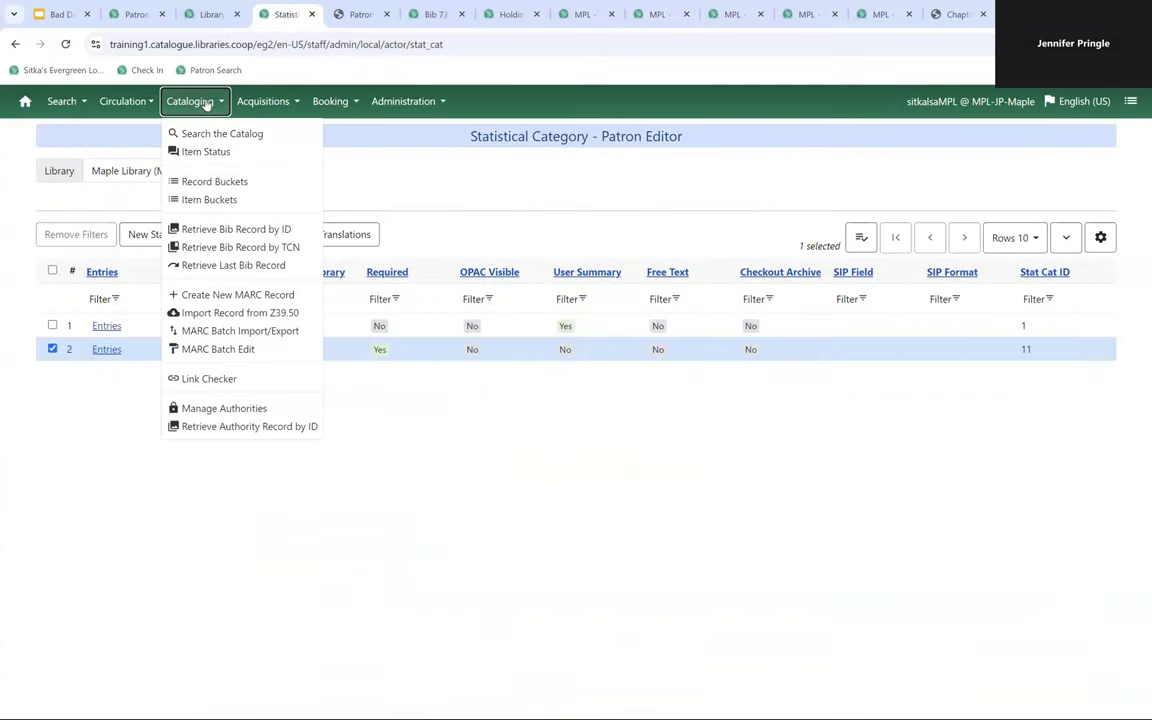
pyautogui.click(207, 153)
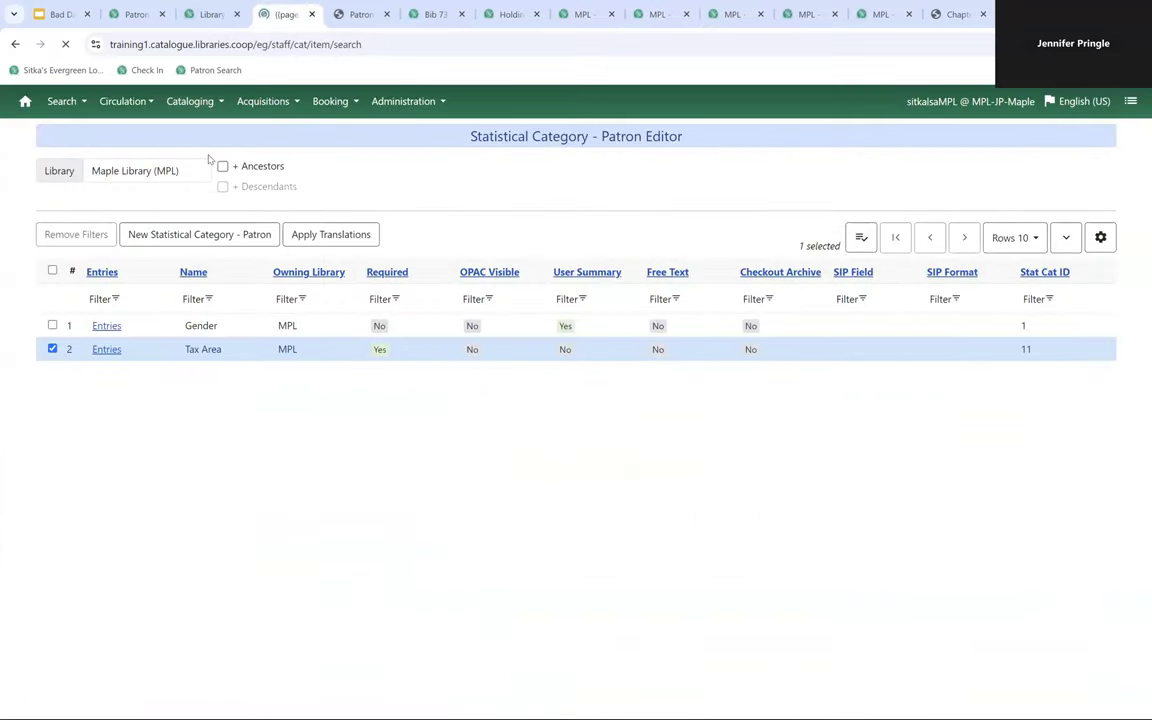
pyautogui.write('33987001226694')
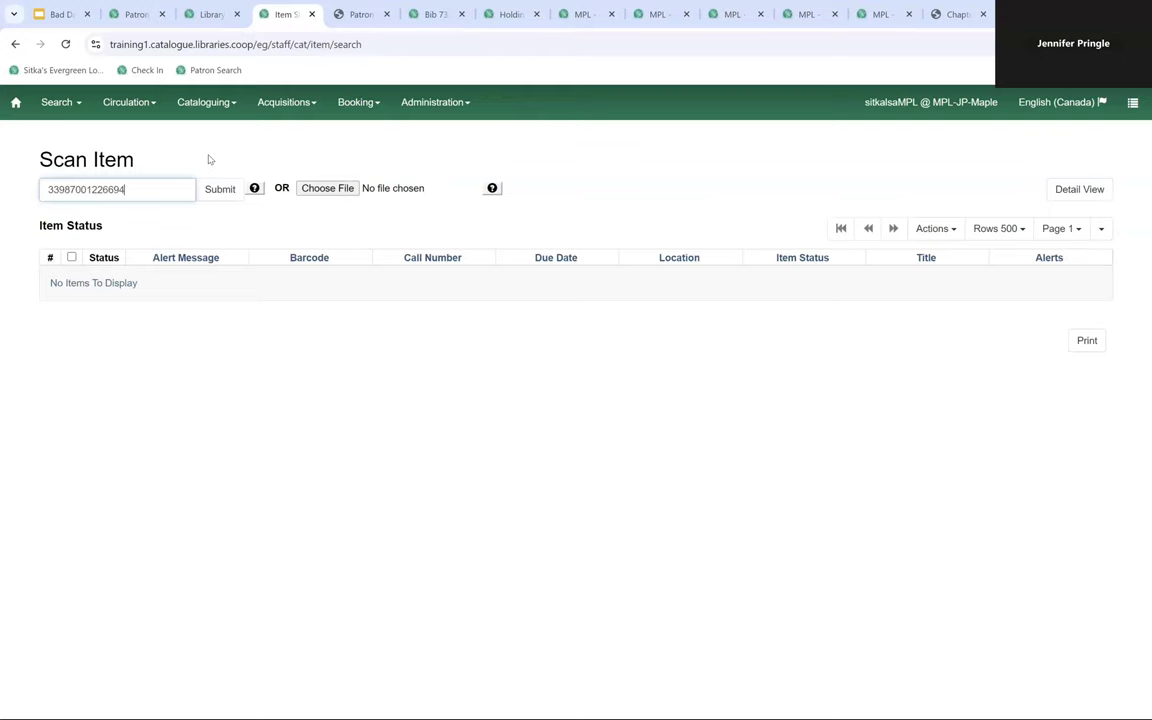
pyautogui.press('Return')
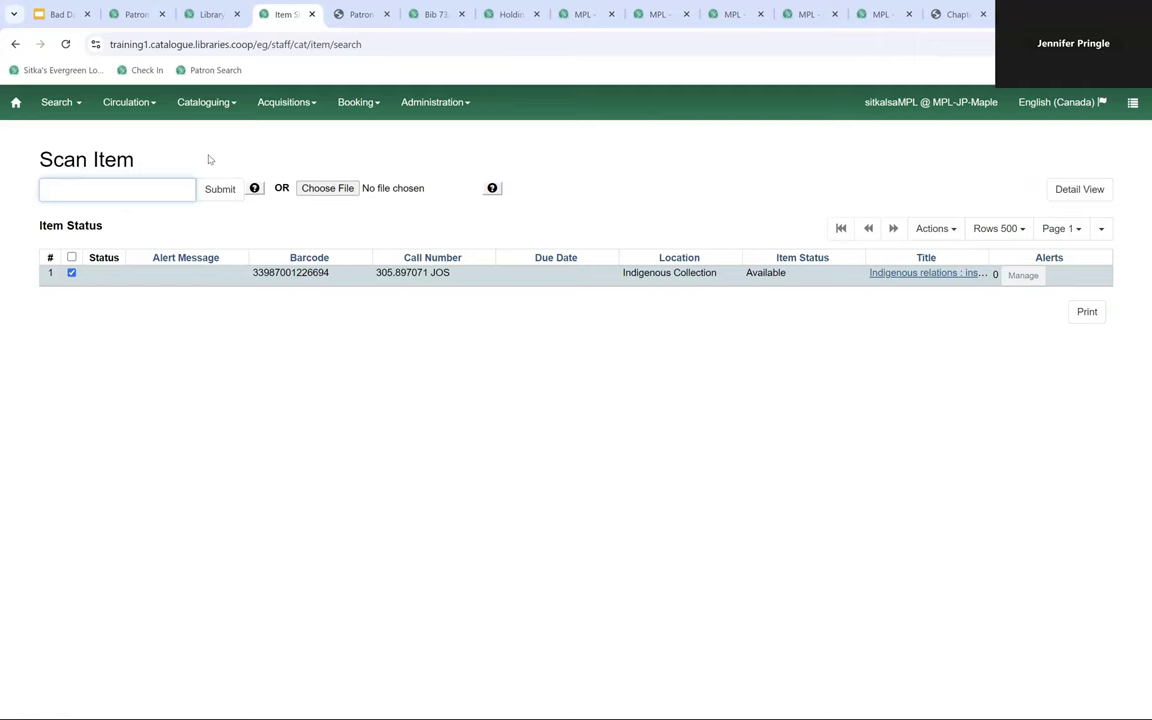
# Open the retrieved Indigenous relations item for editing its call numbers and items
pyautogui.click(931, 238)
pyautogui.scroll(-3, 885, 303)
pyautogui.scroll(-3, 856, 344)
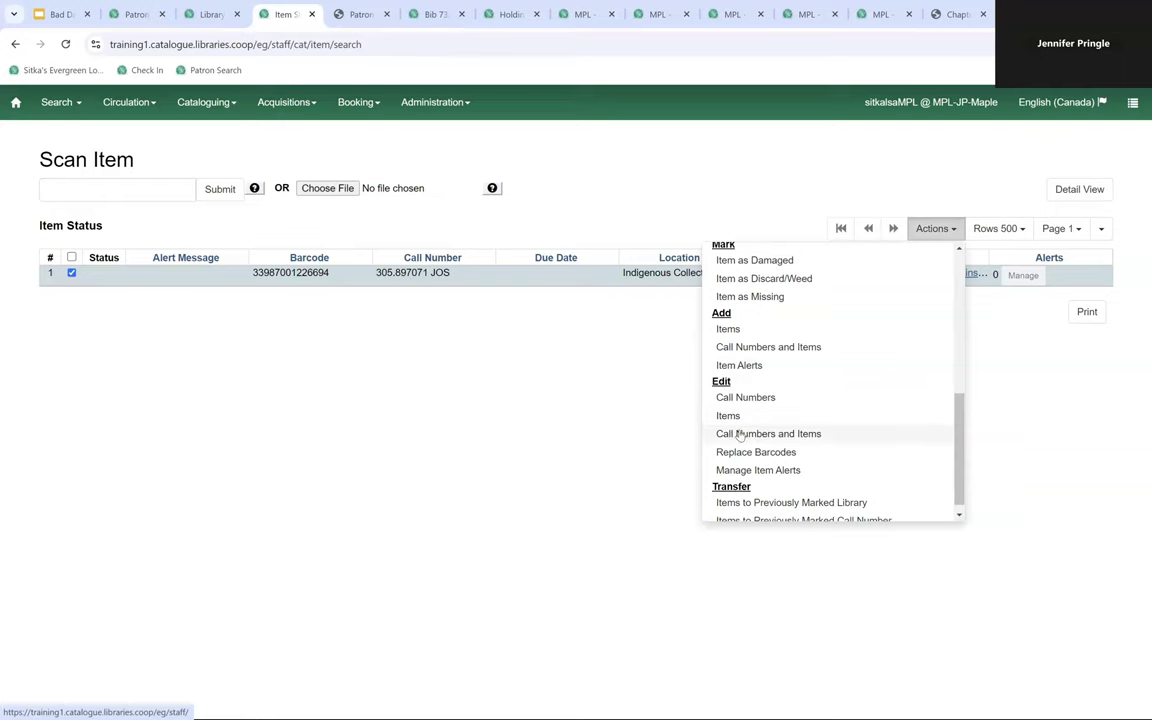
pyautogui.click(740, 434)
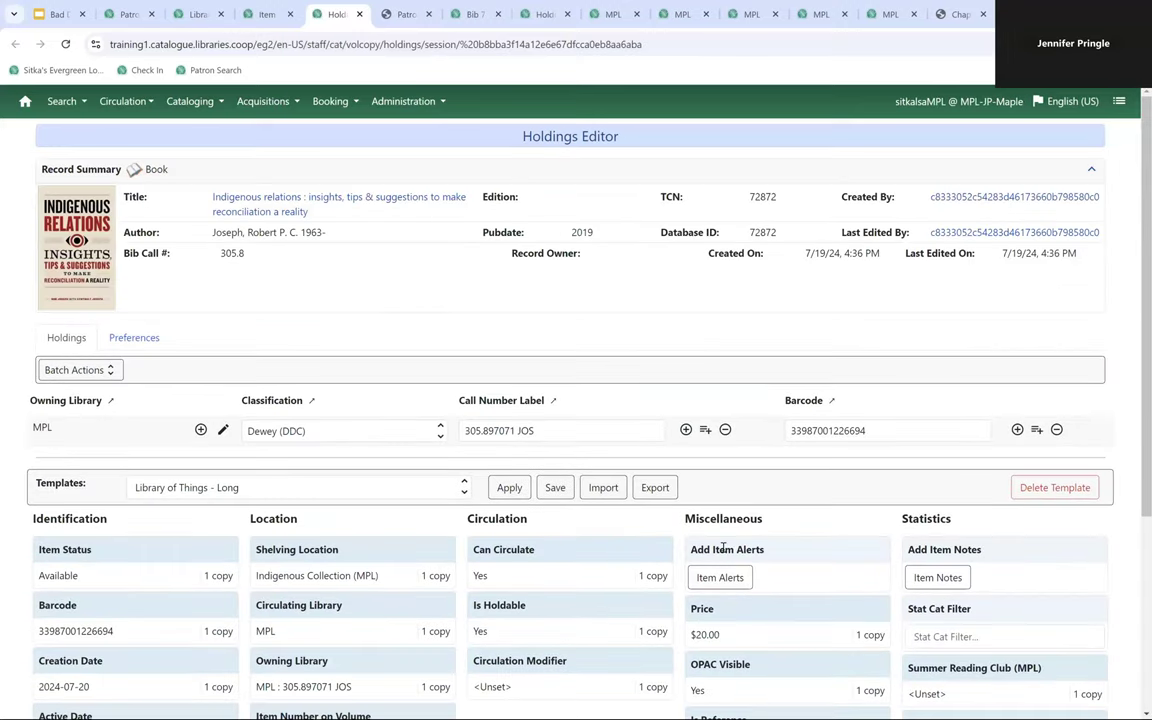
# Set the item's circulation modifier to book, apply it, and save the holdings changes
pyautogui.scroll(-2, 638, 553)
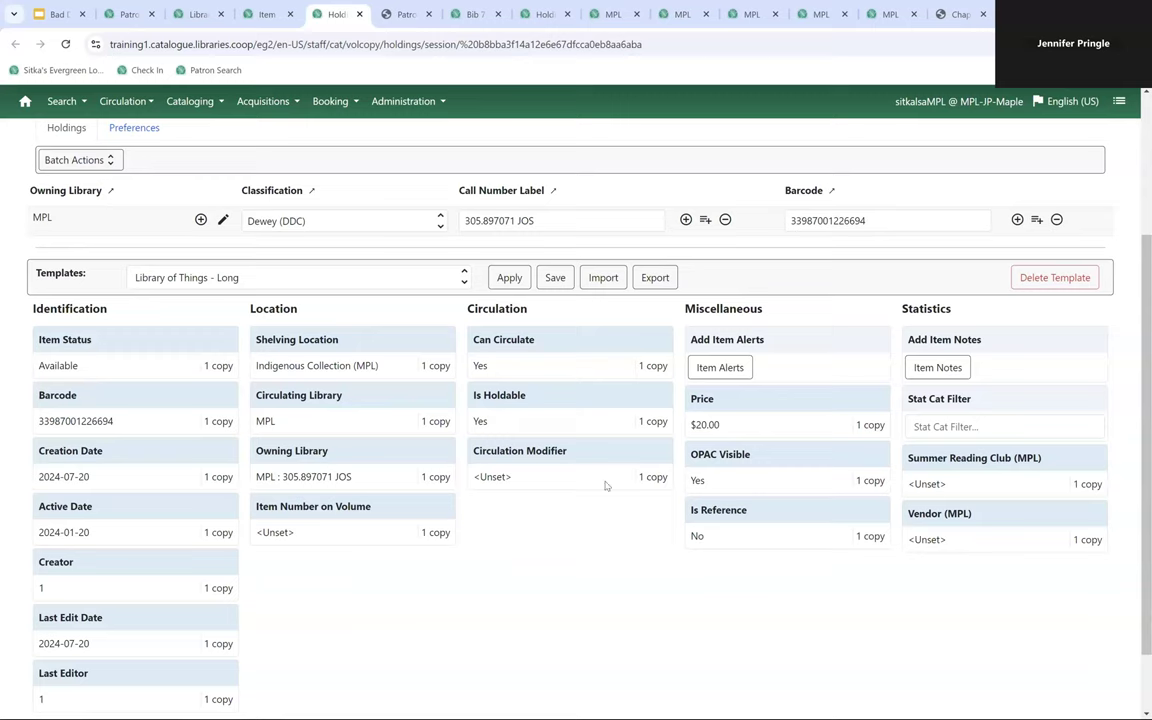
pyautogui.click(565, 481)
pyautogui.click(565, 478)
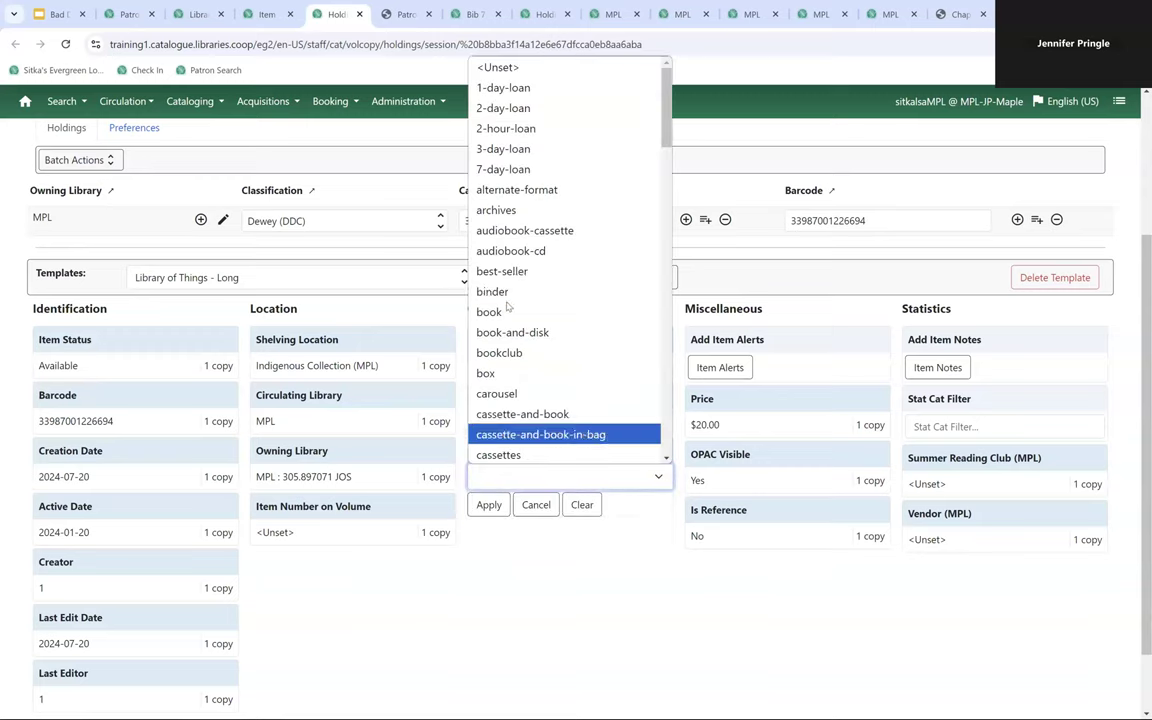
pyautogui.click(506, 314)
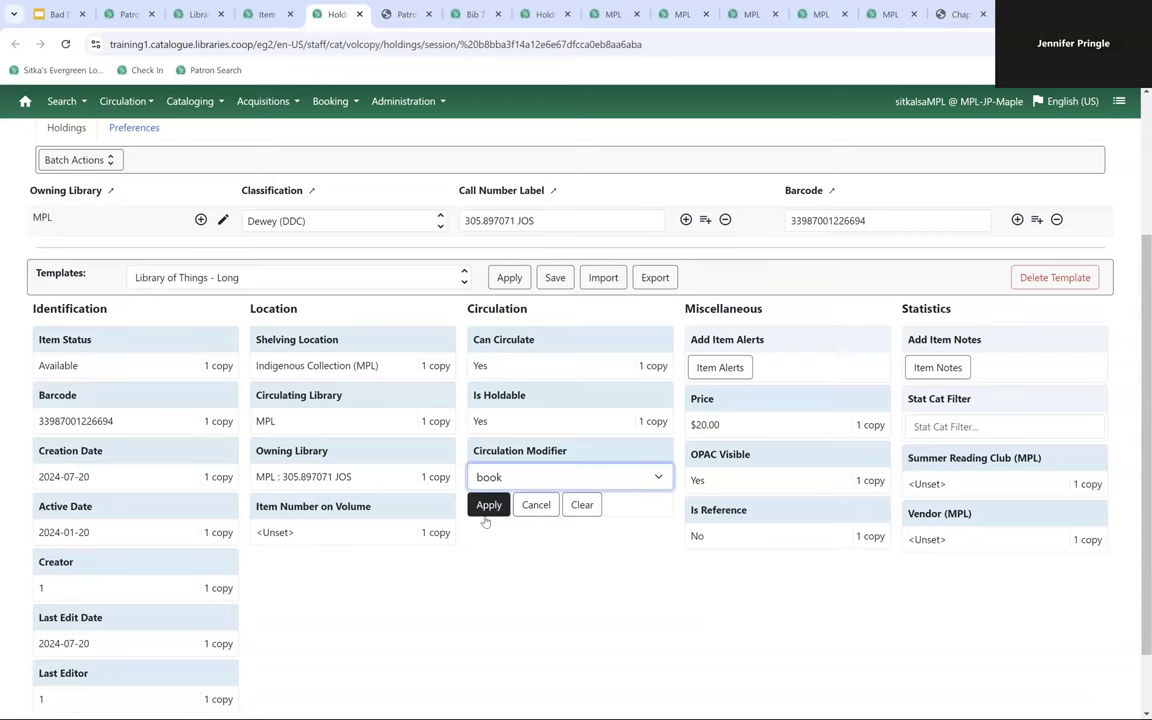
pyautogui.click(489, 505)
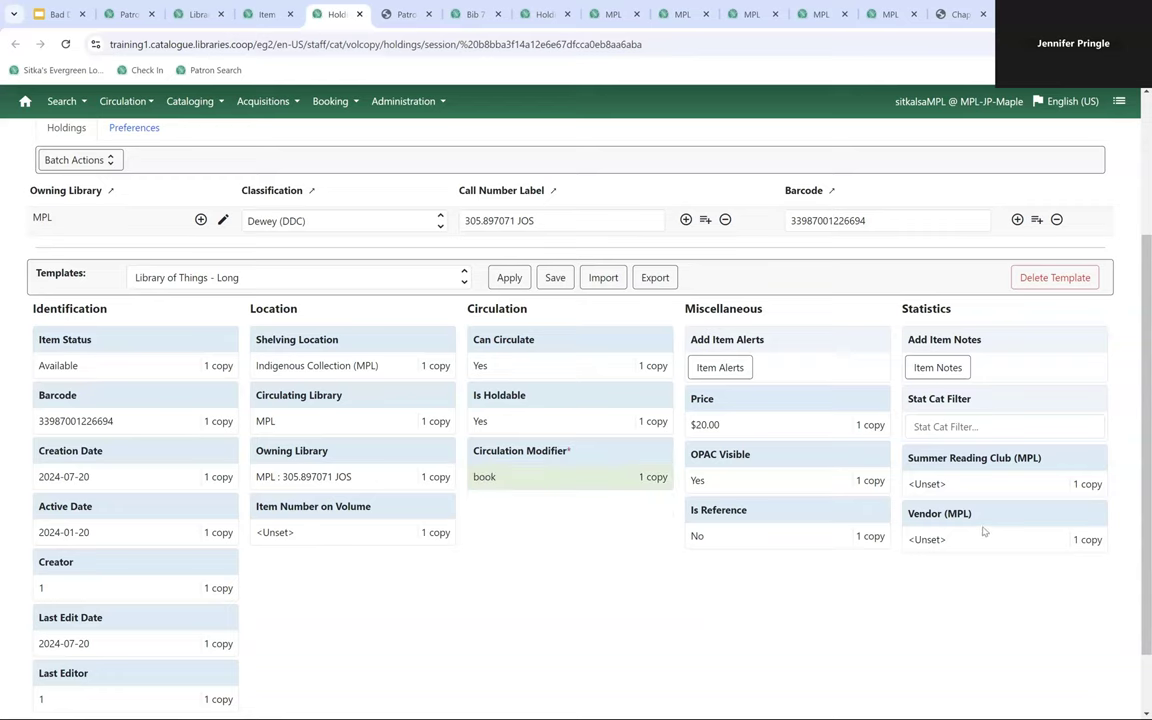
pyautogui.scroll(-2, 975, 532)
pyautogui.click(1032, 671)
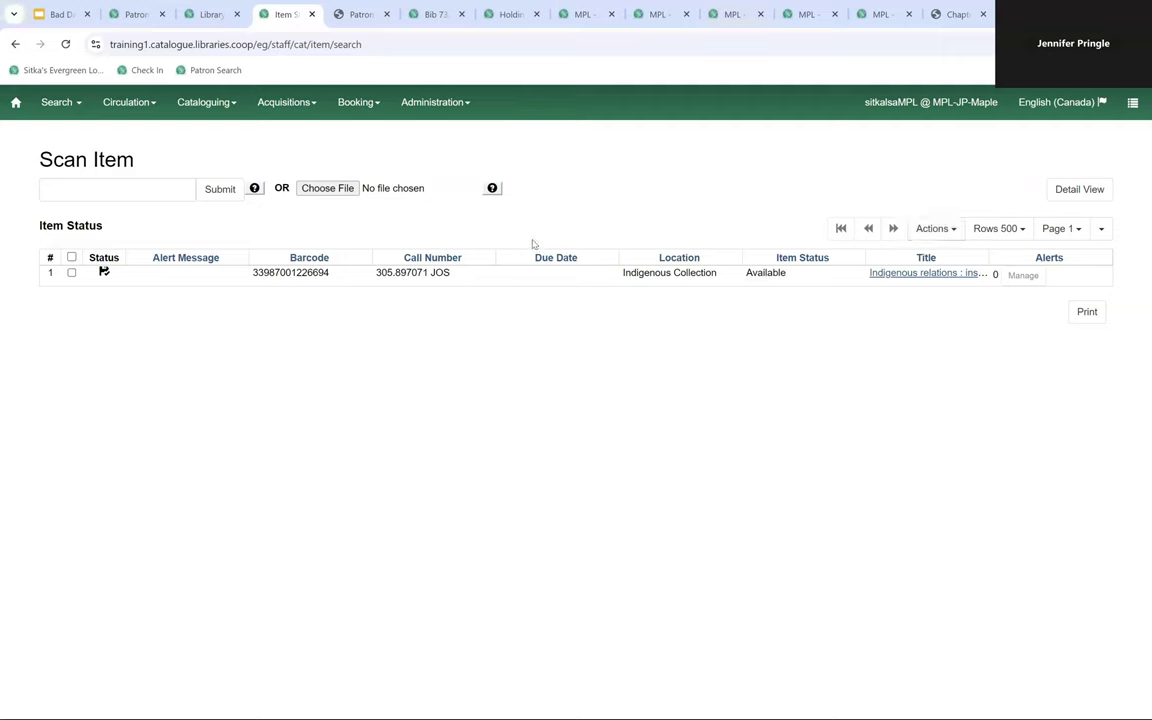
# View the Adult Non-Fiction juvenile-collection report, then load adult-non-fiction-juvenile-collection.csv into a fresh Item Status list
pyautogui.click(733, 15)
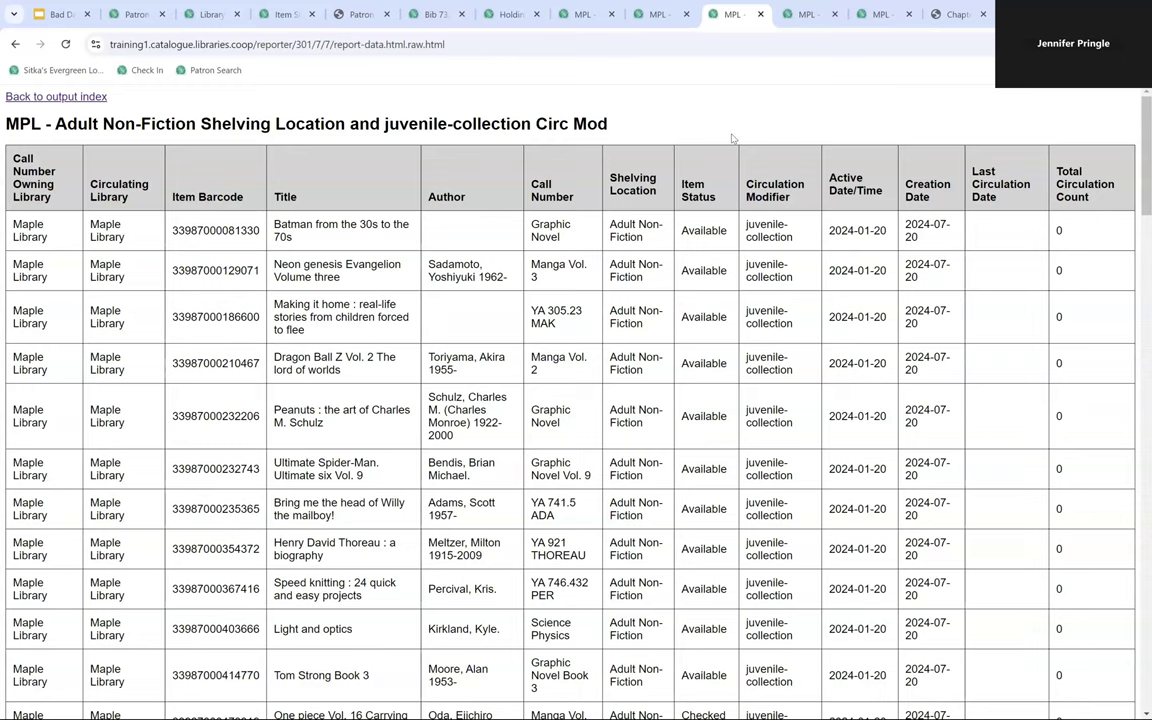
pyautogui.click(285, 14)
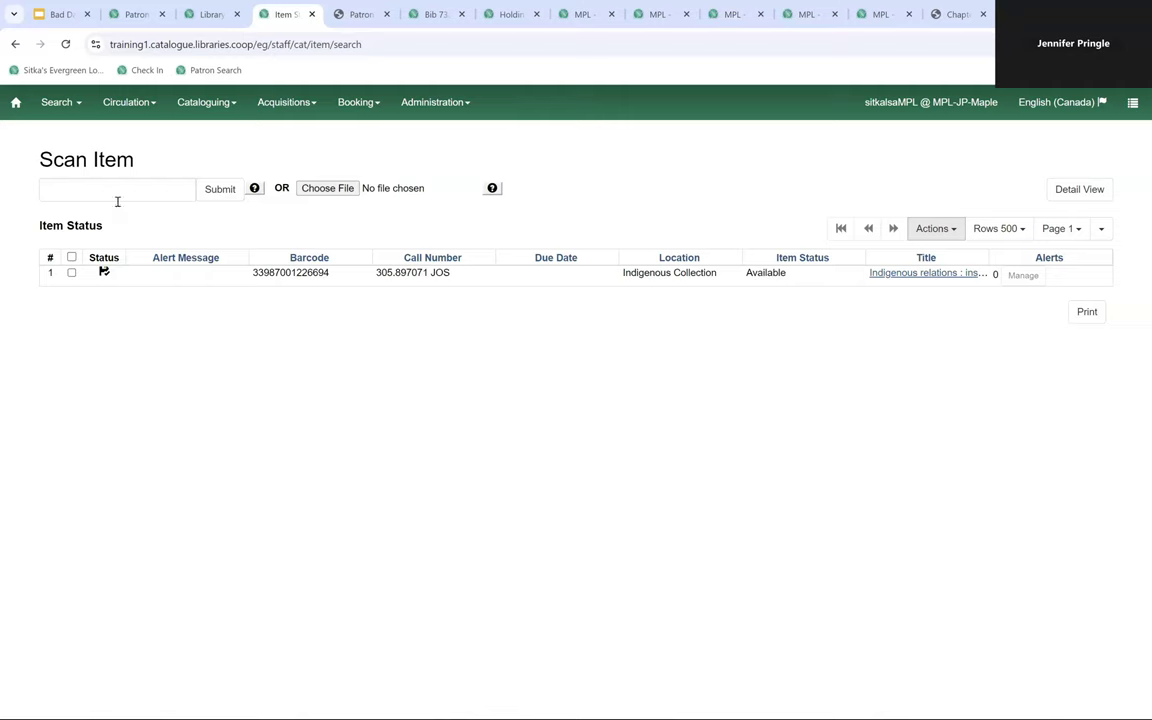
pyautogui.click(210, 104)
pyautogui.click(208, 151)
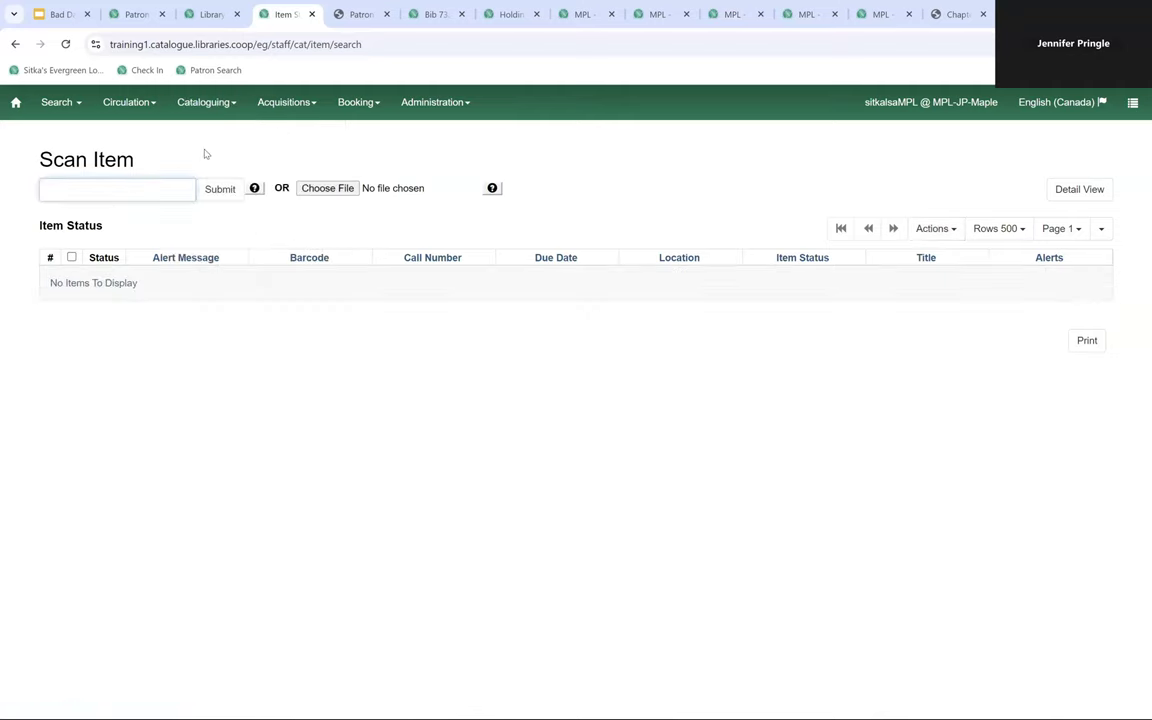
pyautogui.click(335, 189)
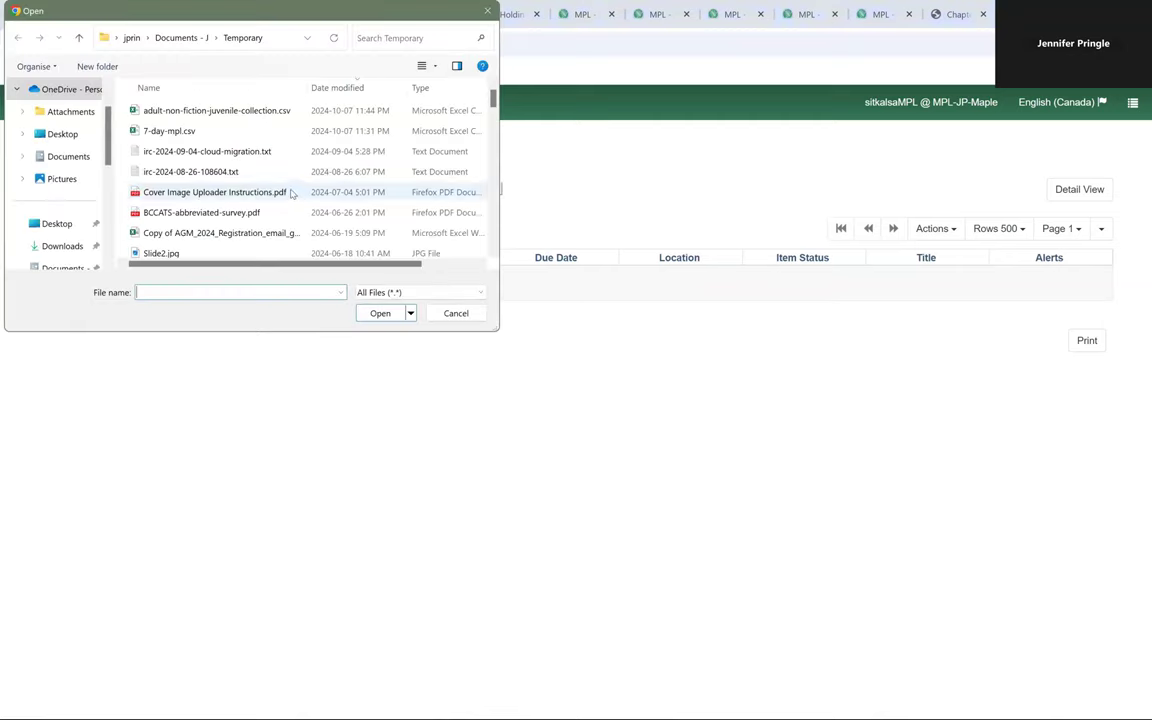
pyautogui.click(275, 111)
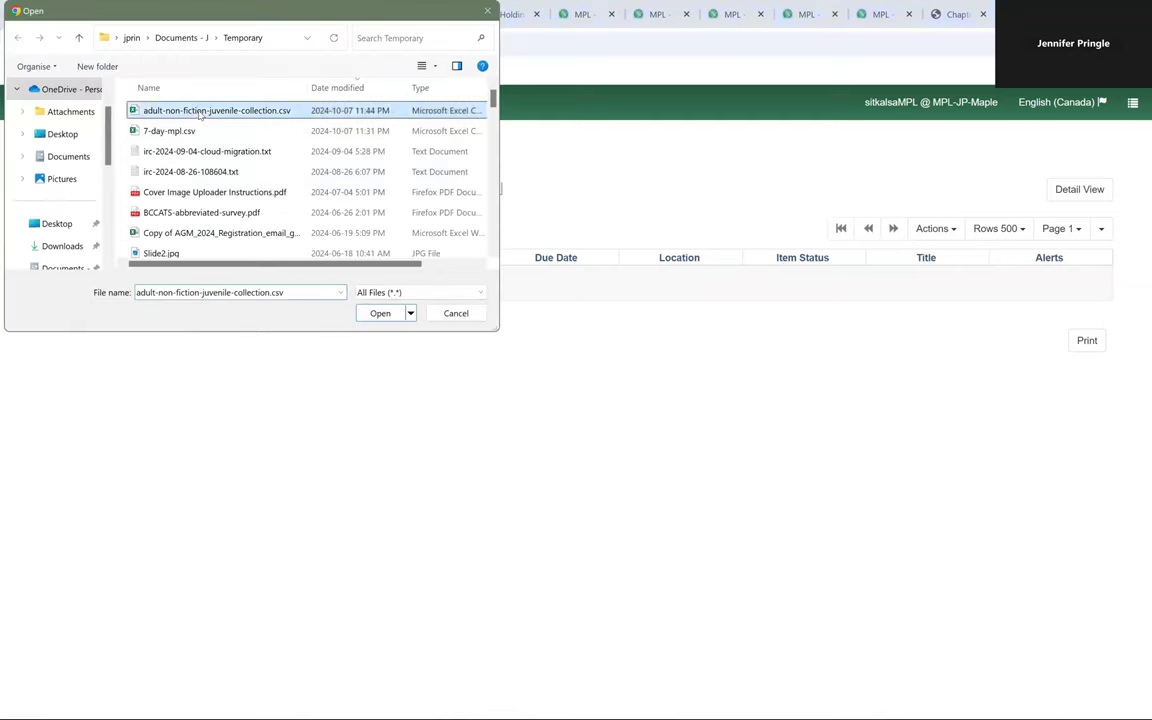
pyautogui.click(378, 314)
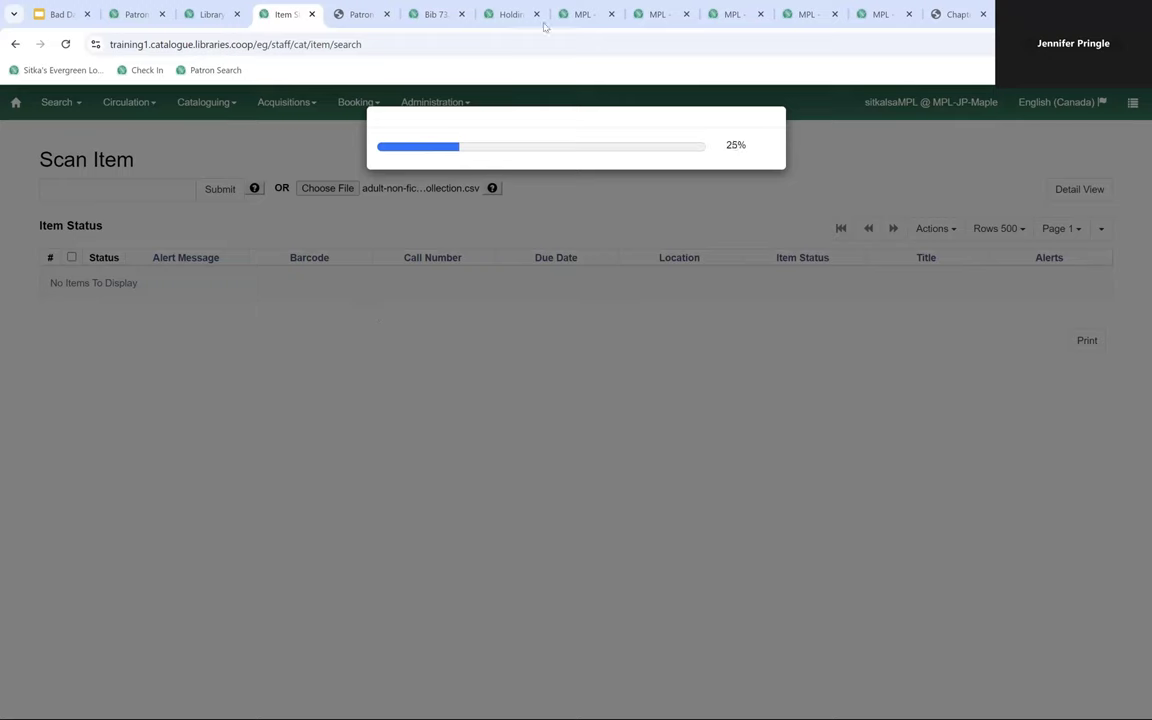
# Sort the Adult Non-Fiction juvenile-collection report by call number and read through its items
pyautogui.click(731, 14)
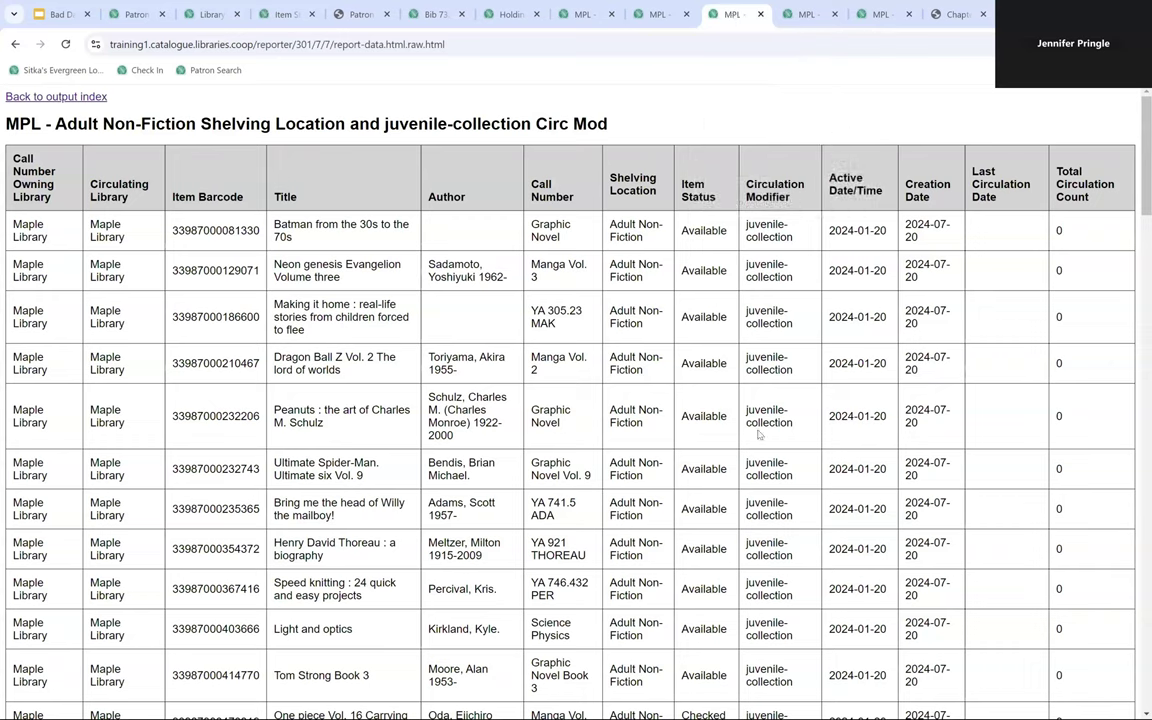
pyautogui.click(565, 189)
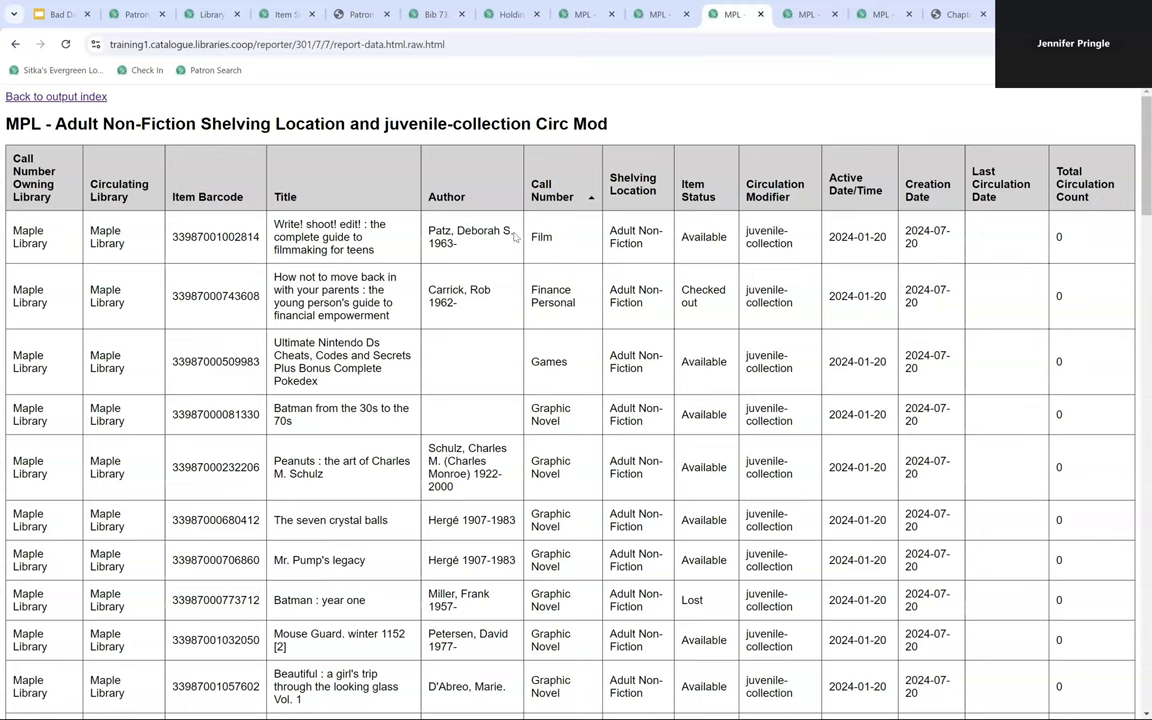
pyautogui.scroll(-5, 540, 285)
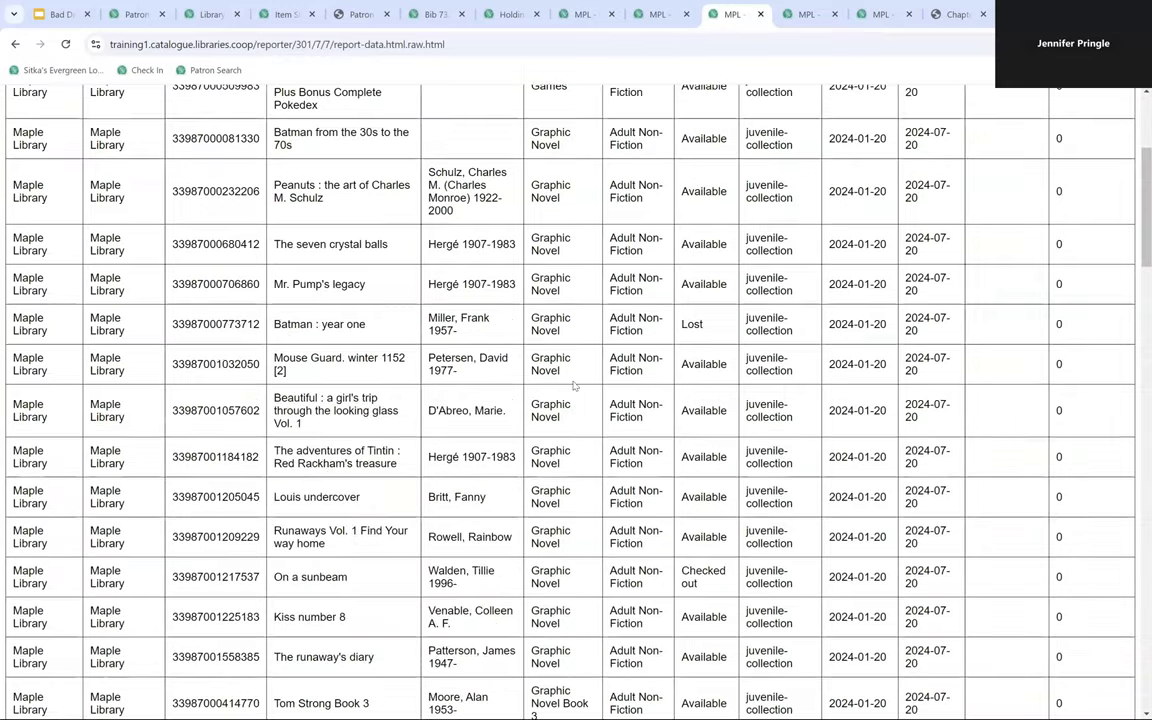
pyautogui.scroll(-6, 567, 408)
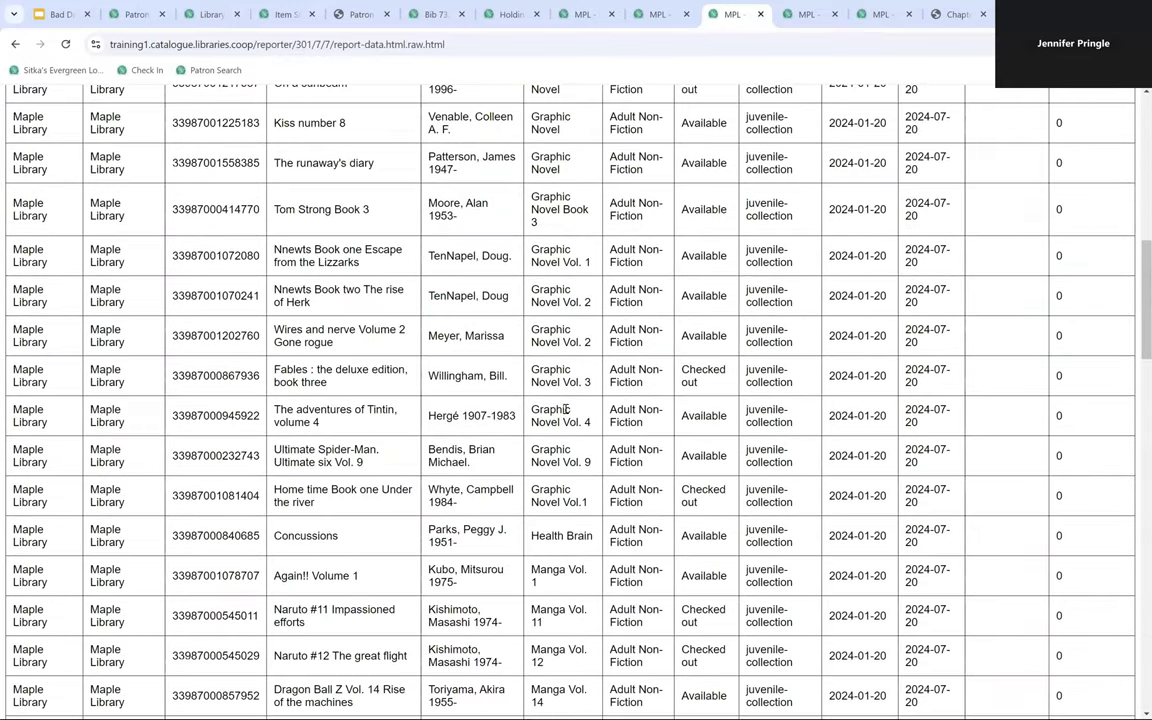
pyautogui.scroll(-15, 566, 470)
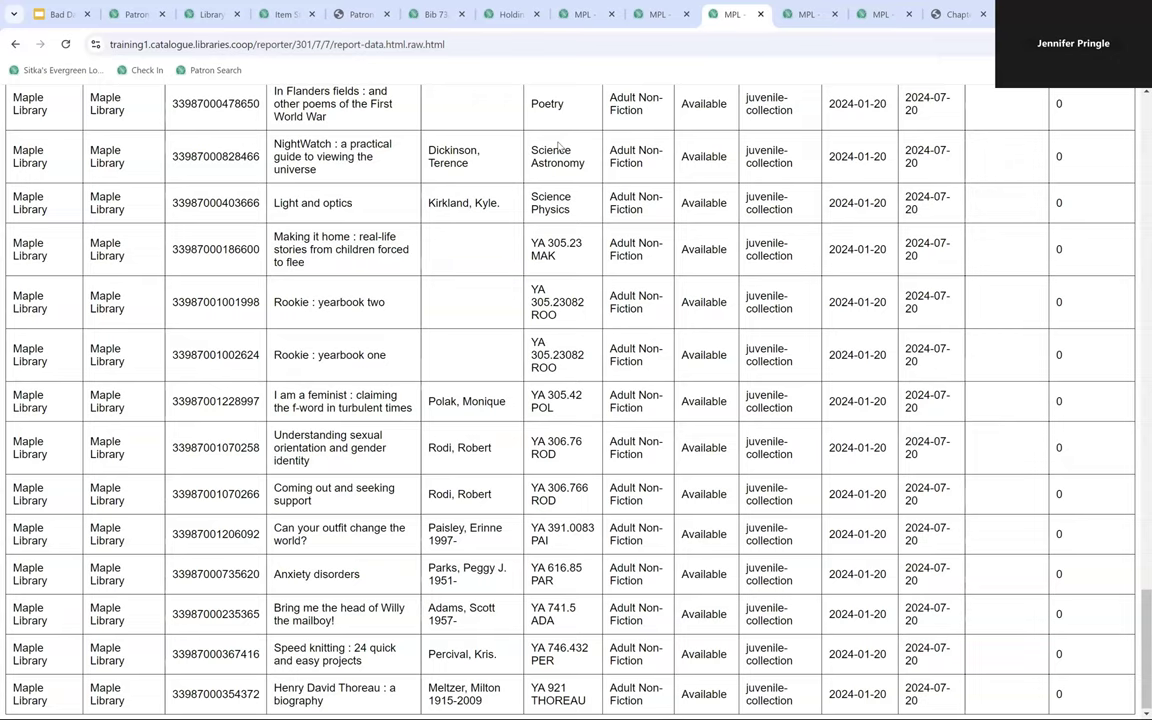
# Look through the items loaded from the file in the Item Status list
pyautogui.click(284, 14)
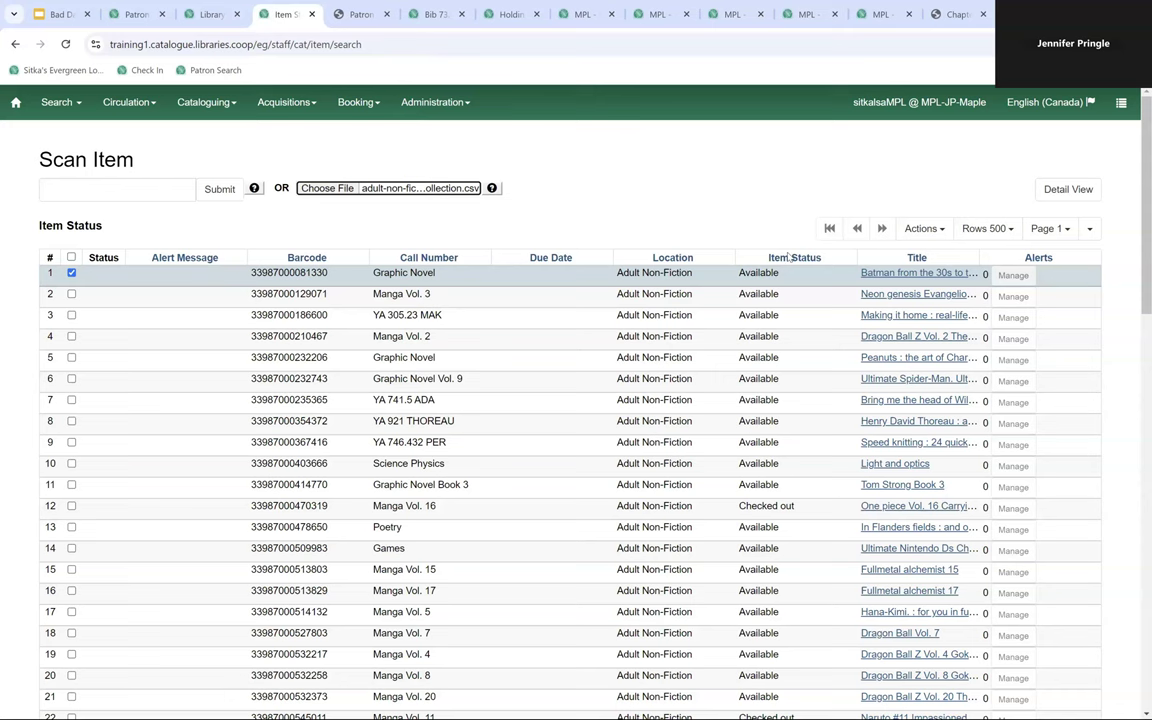
pyautogui.scroll(-10, 670, 230)
pyautogui.scroll(-3, 666, 238)
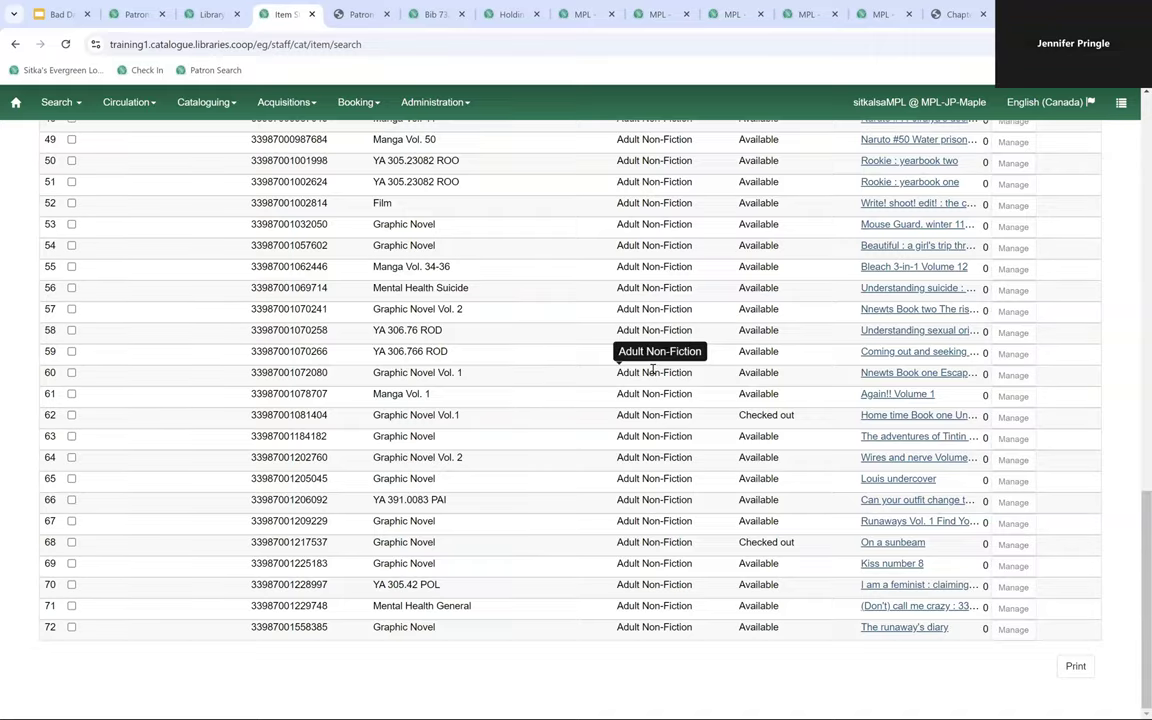
pyautogui.scroll(15, 652, 369)
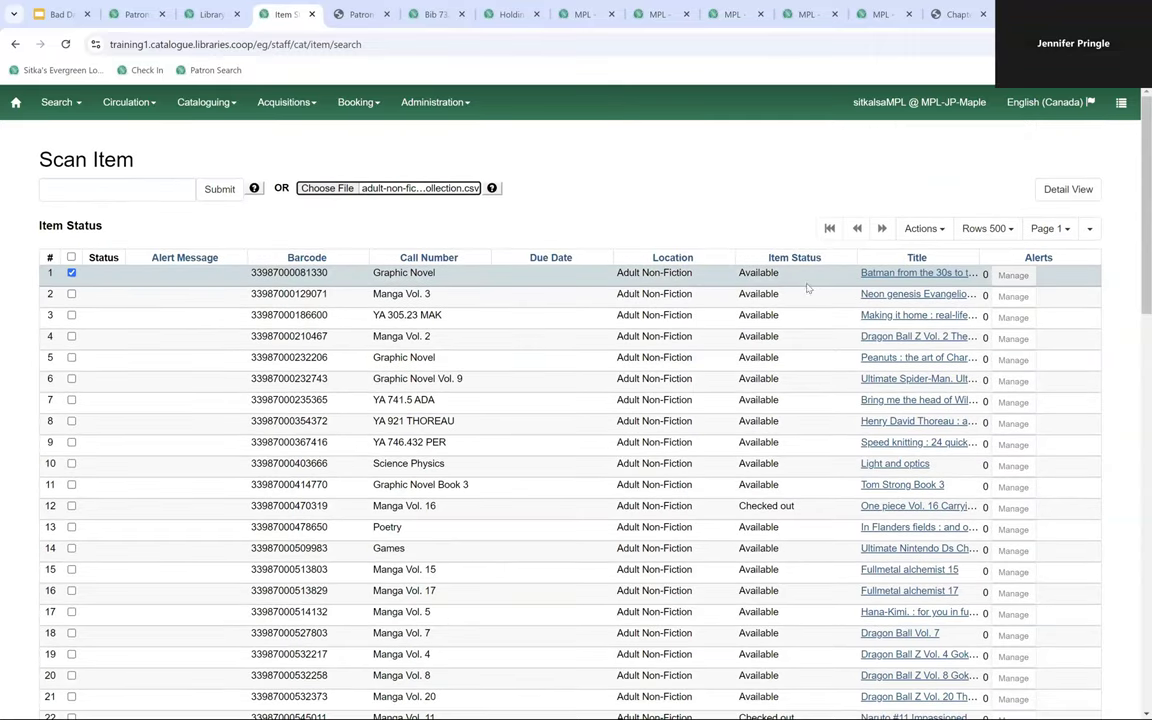
# Sort the Item Status list by call number in descending order and select the eleven items whose call numbers start with YA
pyautogui.click(429, 259)
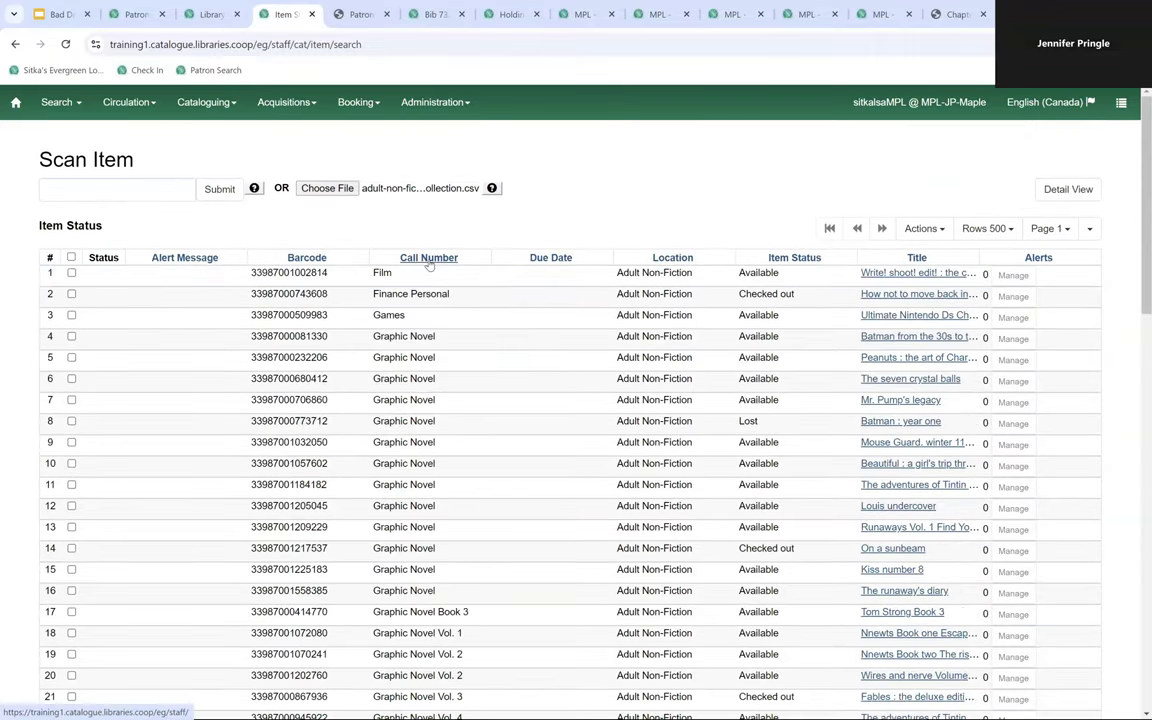
pyautogui.click(429, 259)
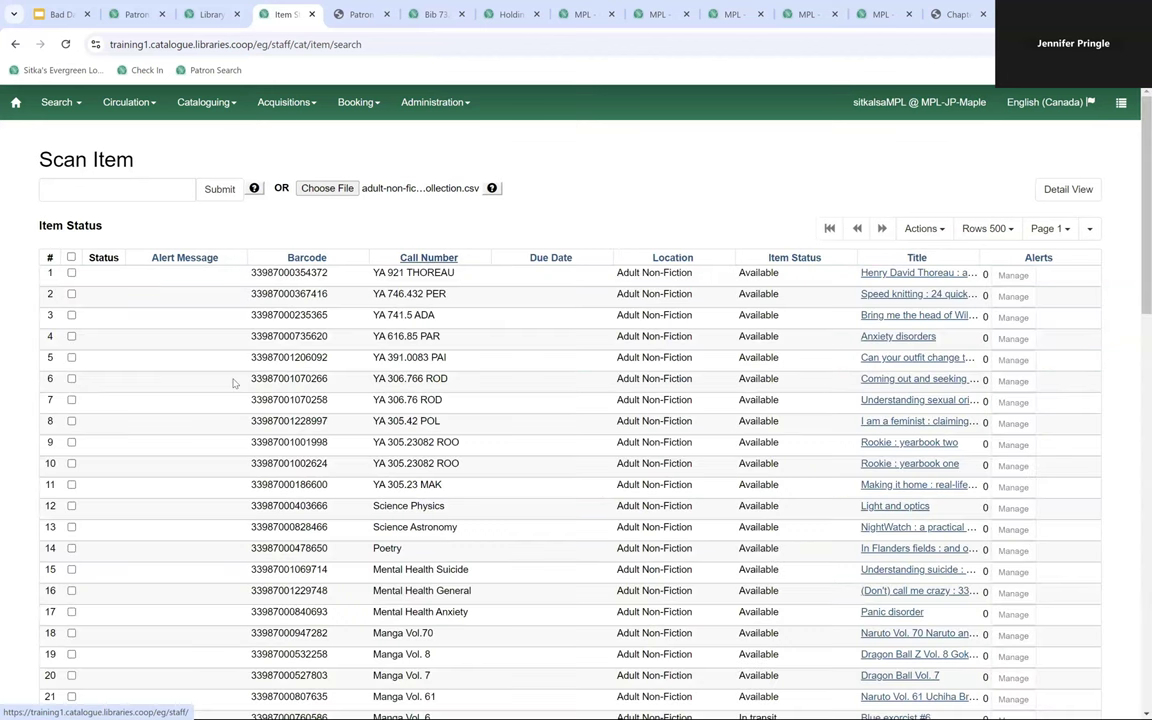
pyautogui.click(71, 272)
pyautogui.click(71, 293)
pyautogui.click(71, 314)
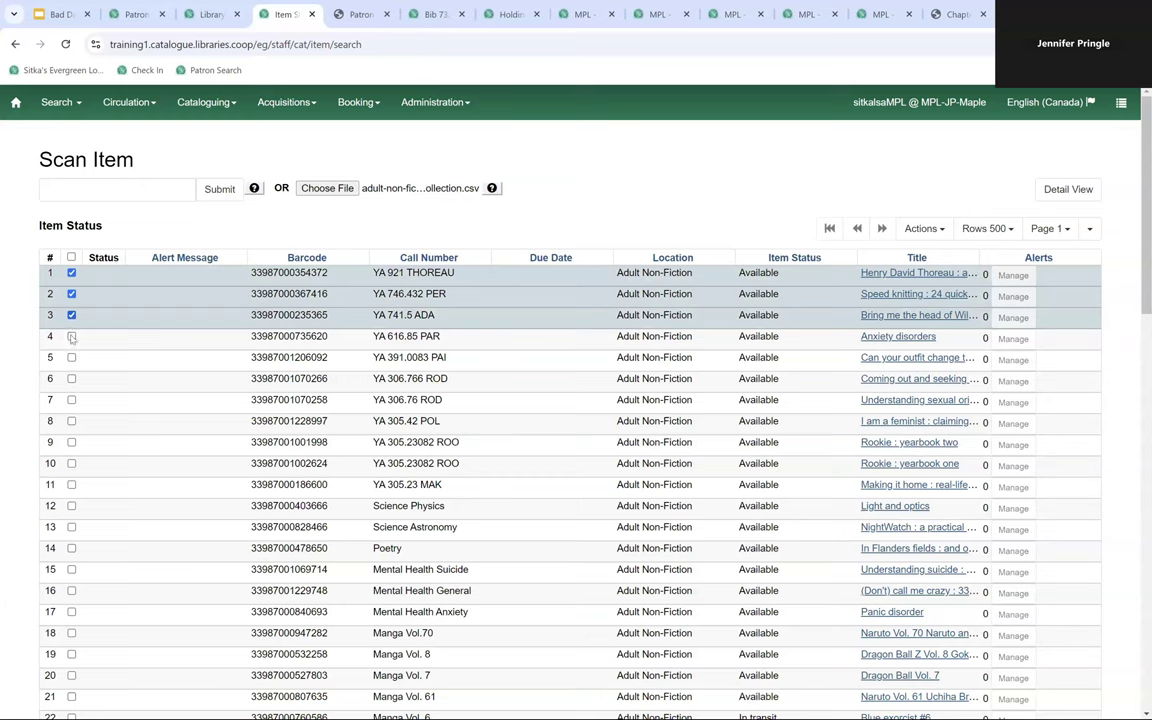
pyautogui.click(71, 336)
pyautogui.click(71, 357)
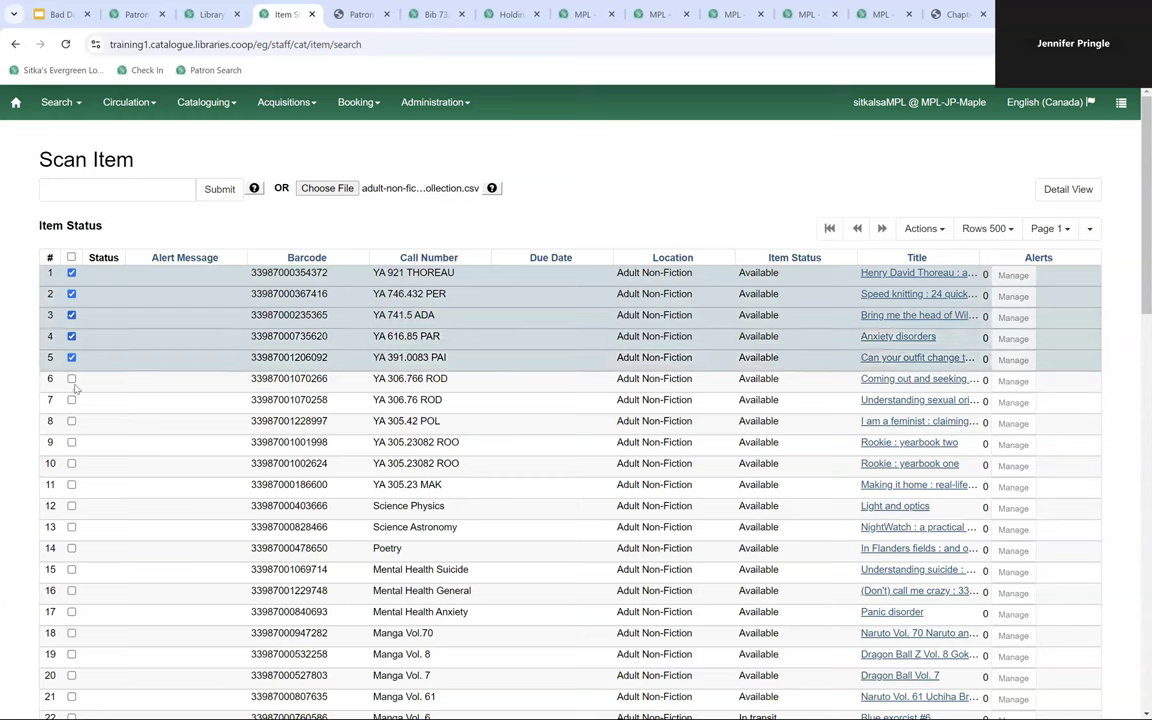
pyautogui.click(71, 378)
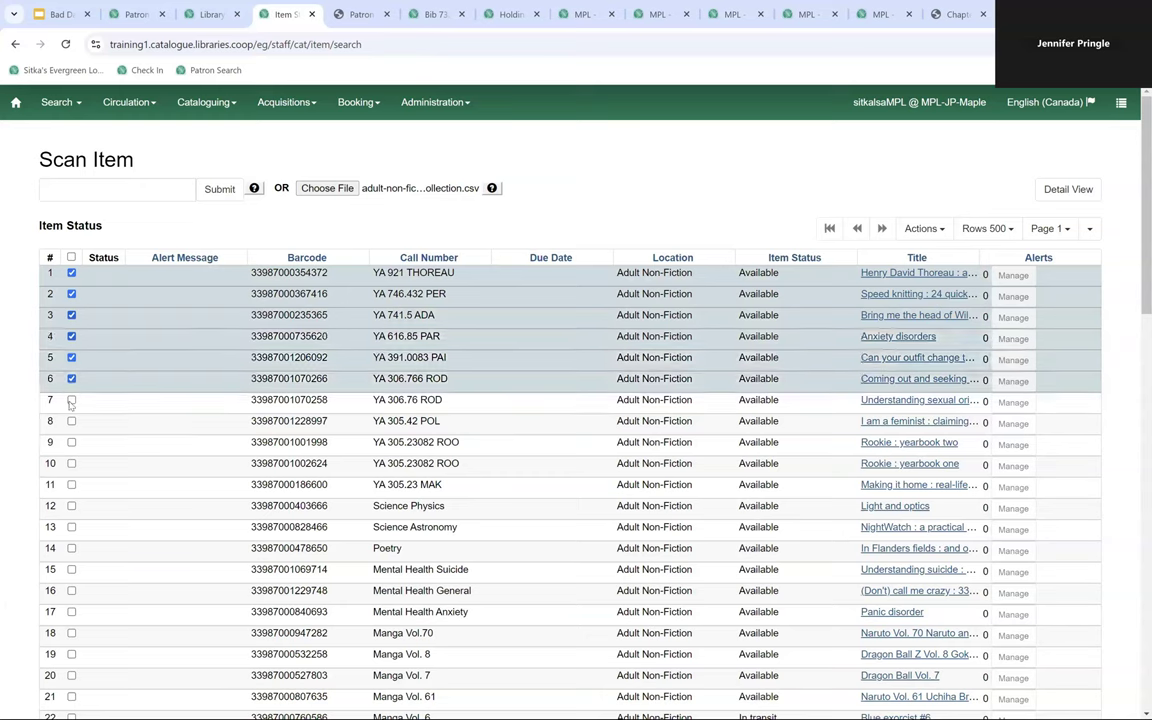
pyautogui.click(71, 399)
pyautogui.click(71, 421)
pyautogui.click(71, 442)
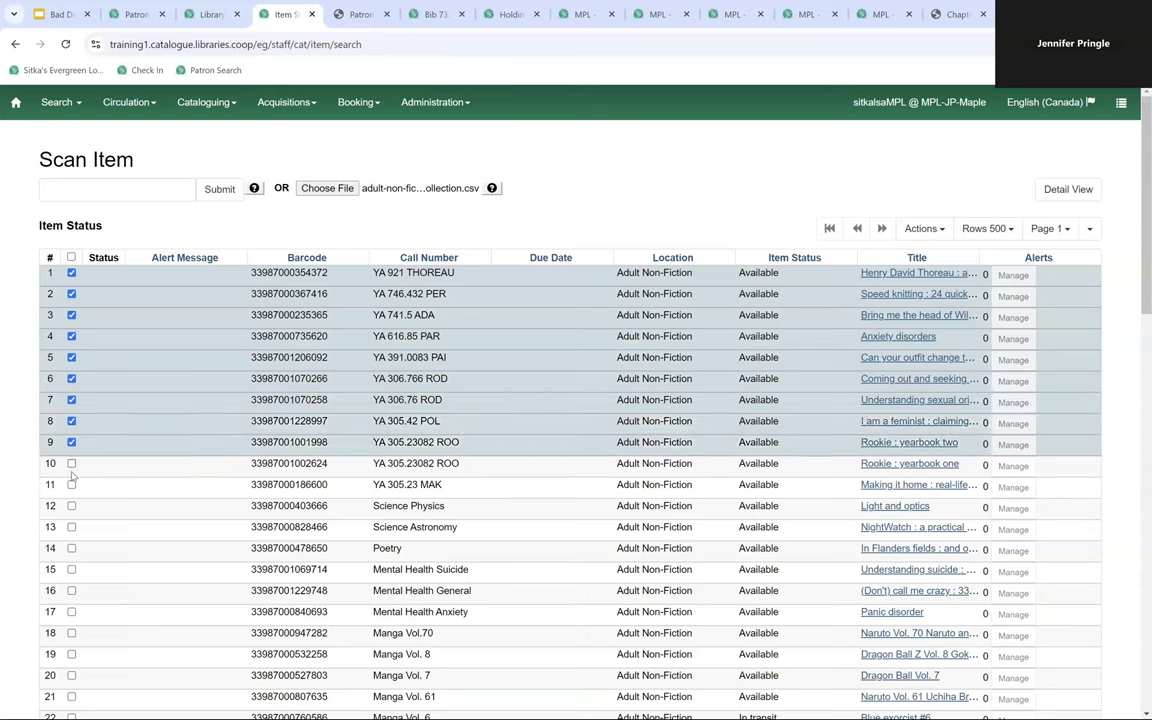
pyautogui.click(71, 463)
pyautogui.click(71, 484)
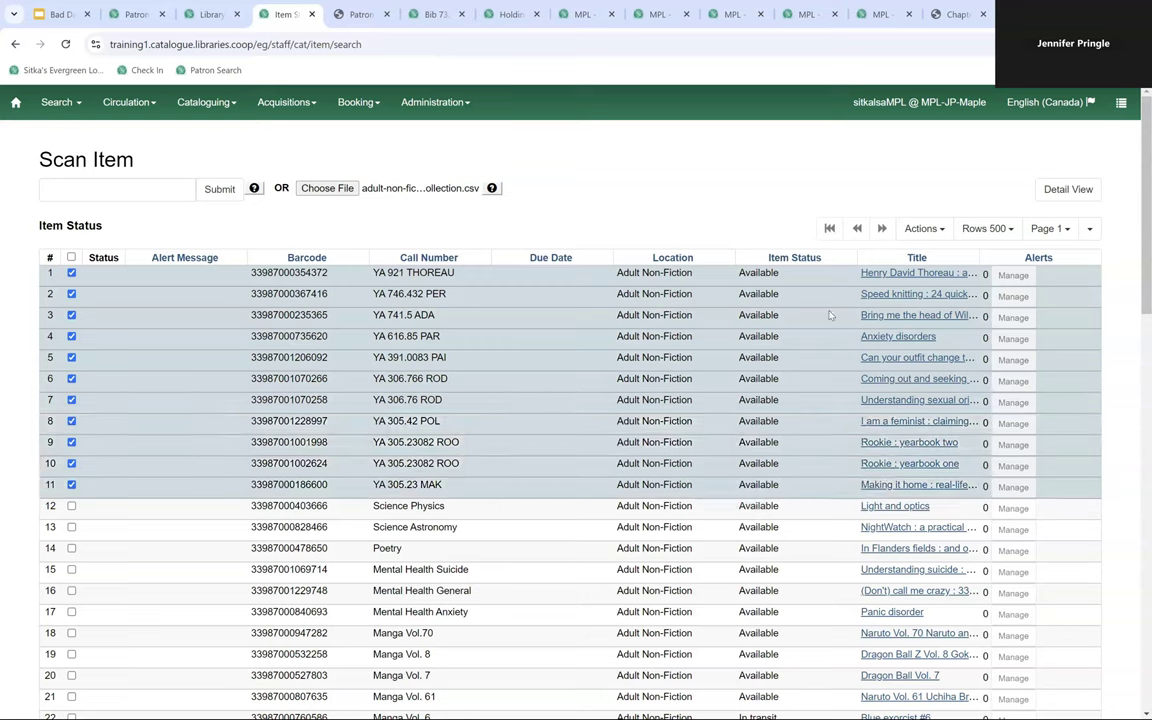
# Open the selected YA items for editing of both their call numbers and items
pyautogui.click(934, 234)
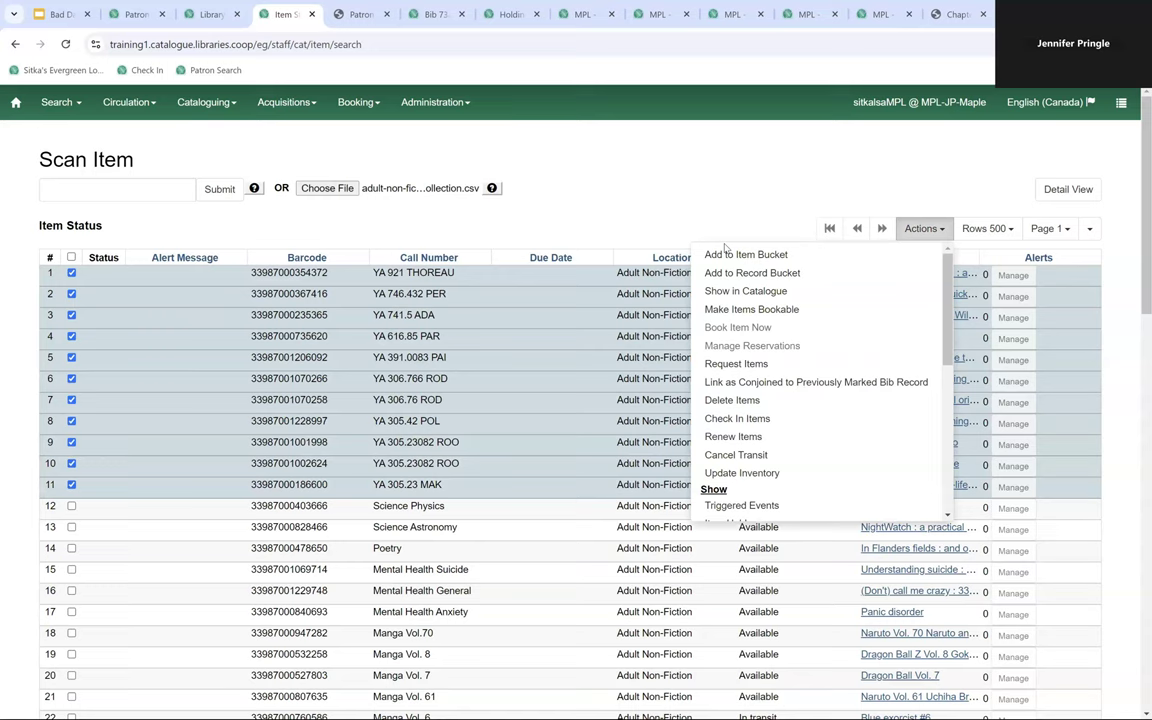
pyautogui.scroll(-3, 779, 346)
pyautogui.scroll(-3, 779, 346)
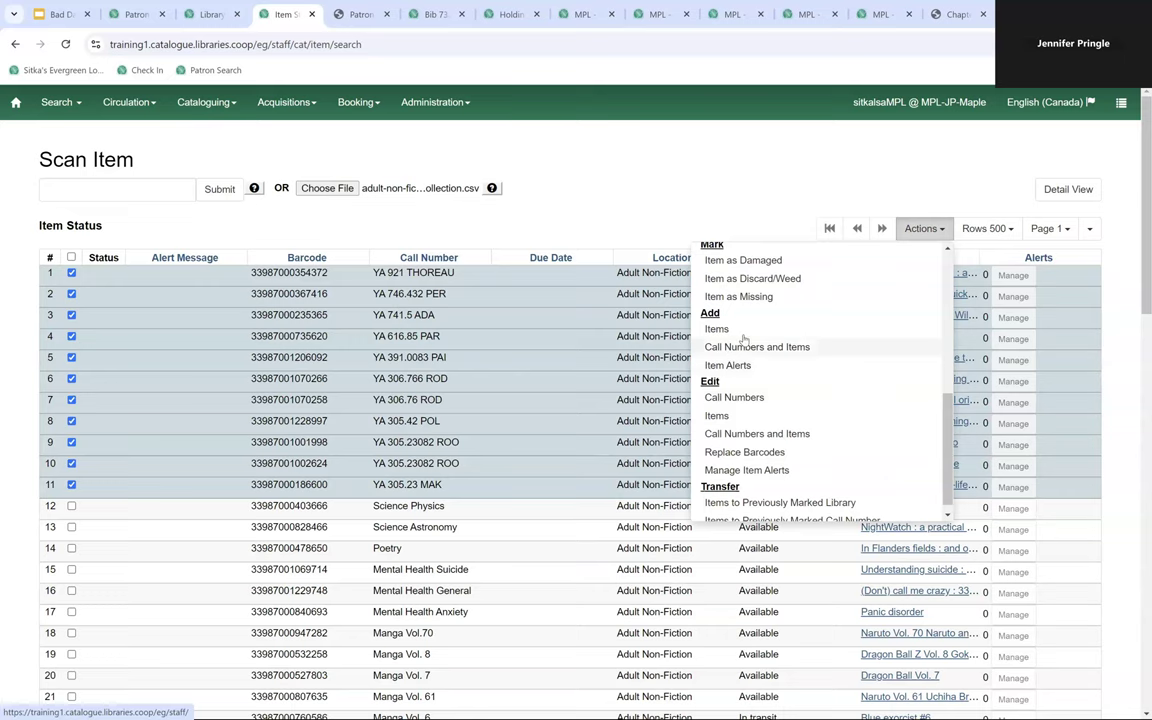
pyautogui.scroll(-1, 735, 362)
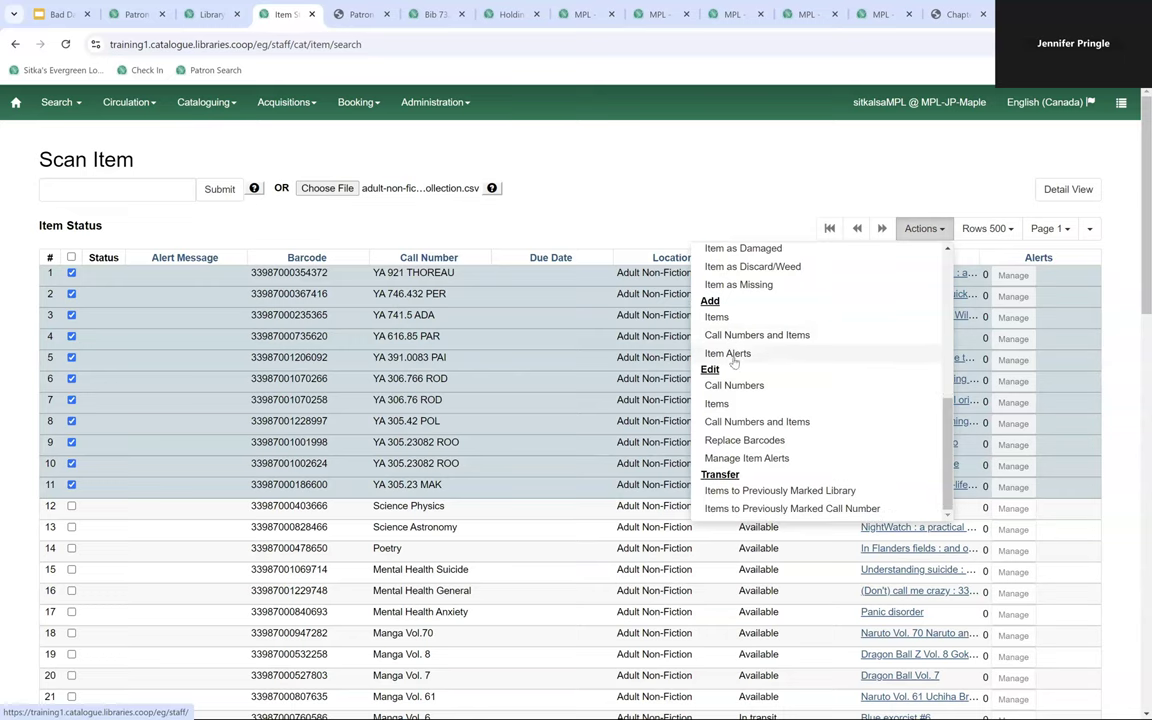
pyautogui.click(724, 423)
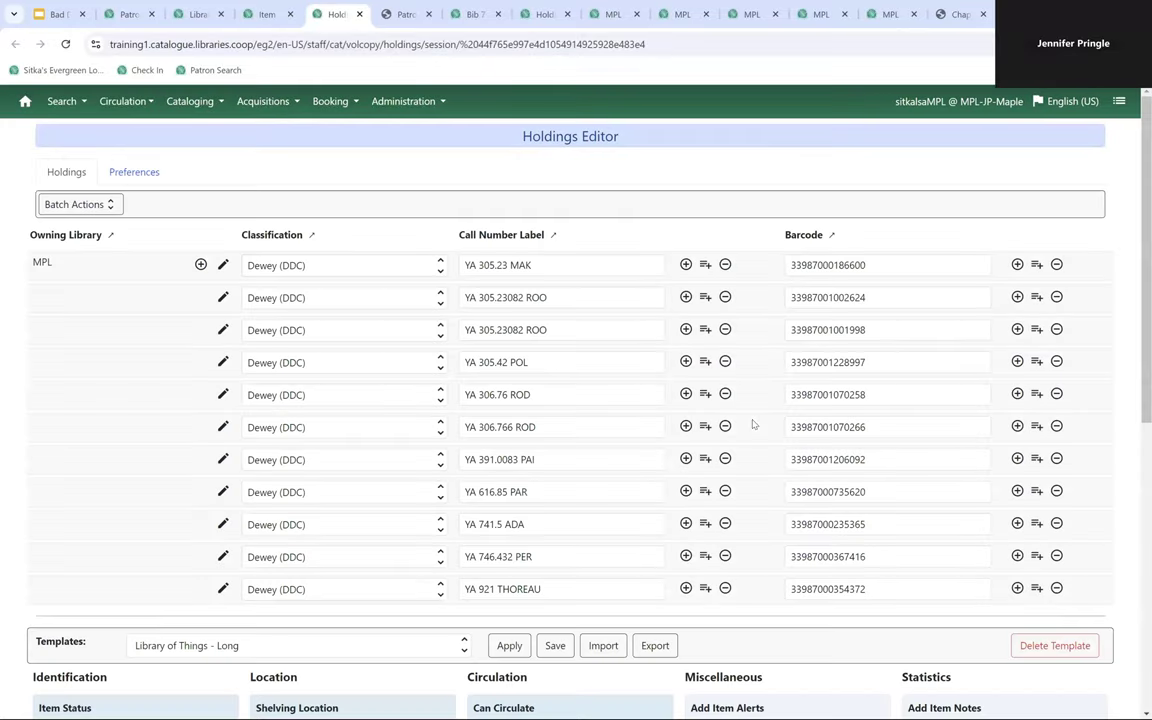
# Set the shelving location of all the opened items to Adult Non-Fiction (MPL) and apply it
pyautogui.scroll(-5, 650, 391)
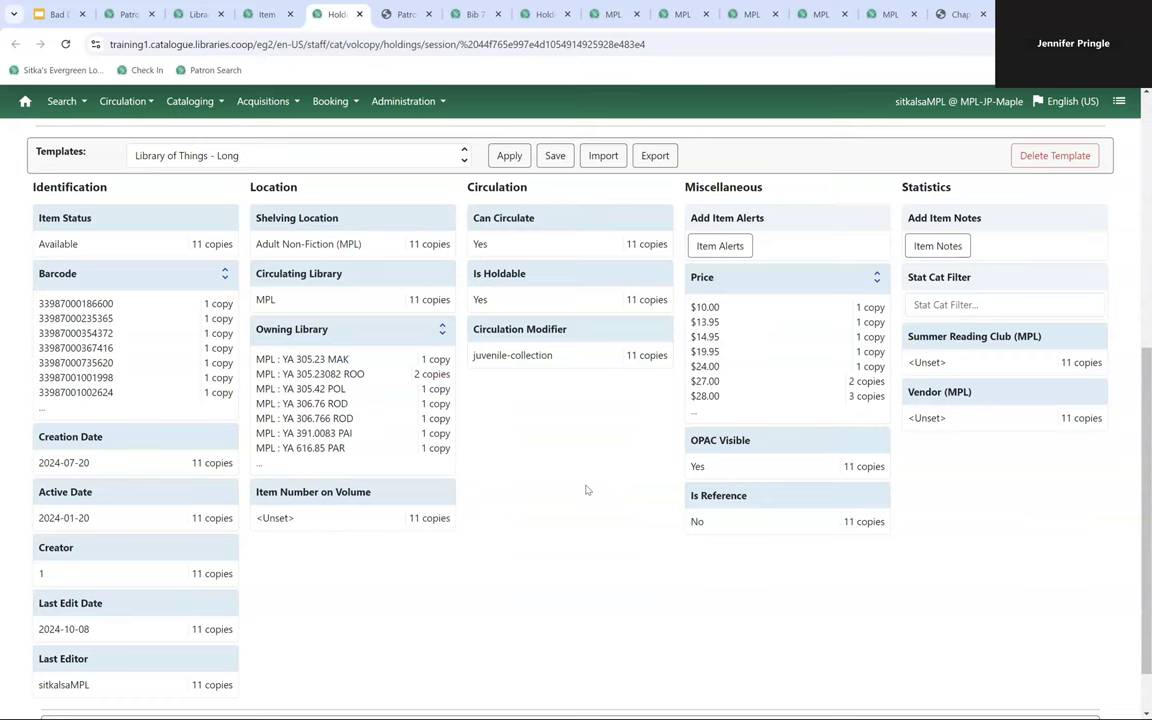
pyautogui.click(300, 217)
pyautogui.click(334, 244)
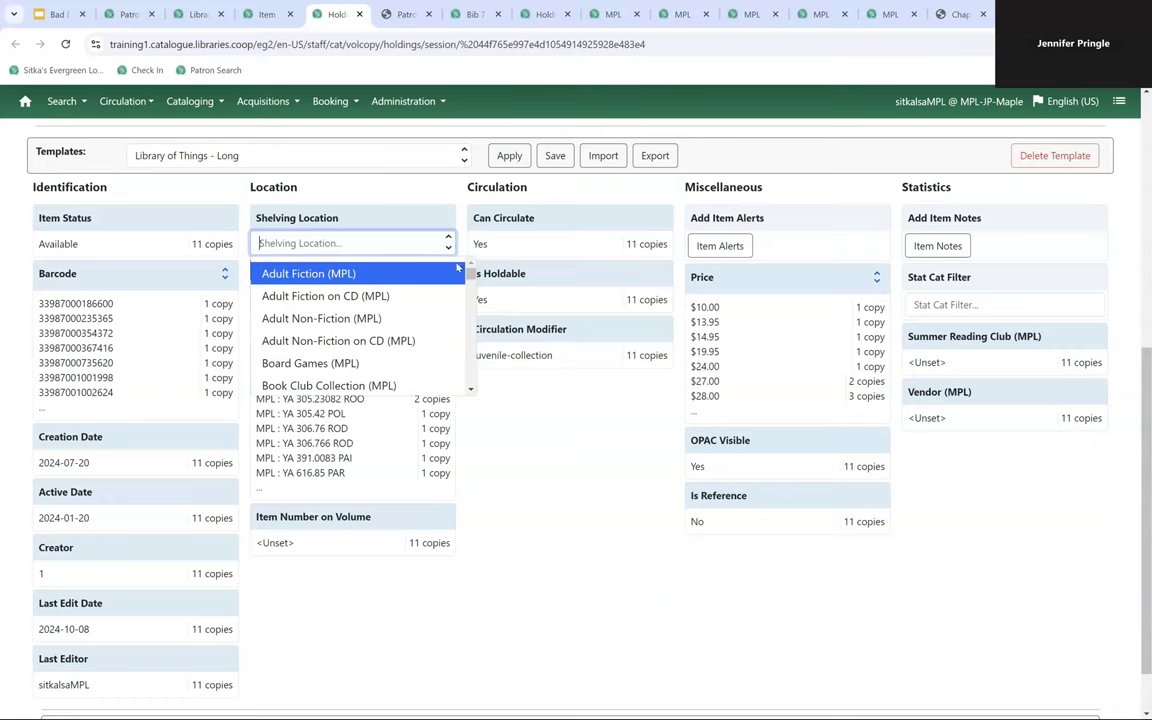
pyautogui.scroll(-15, 450, 311)
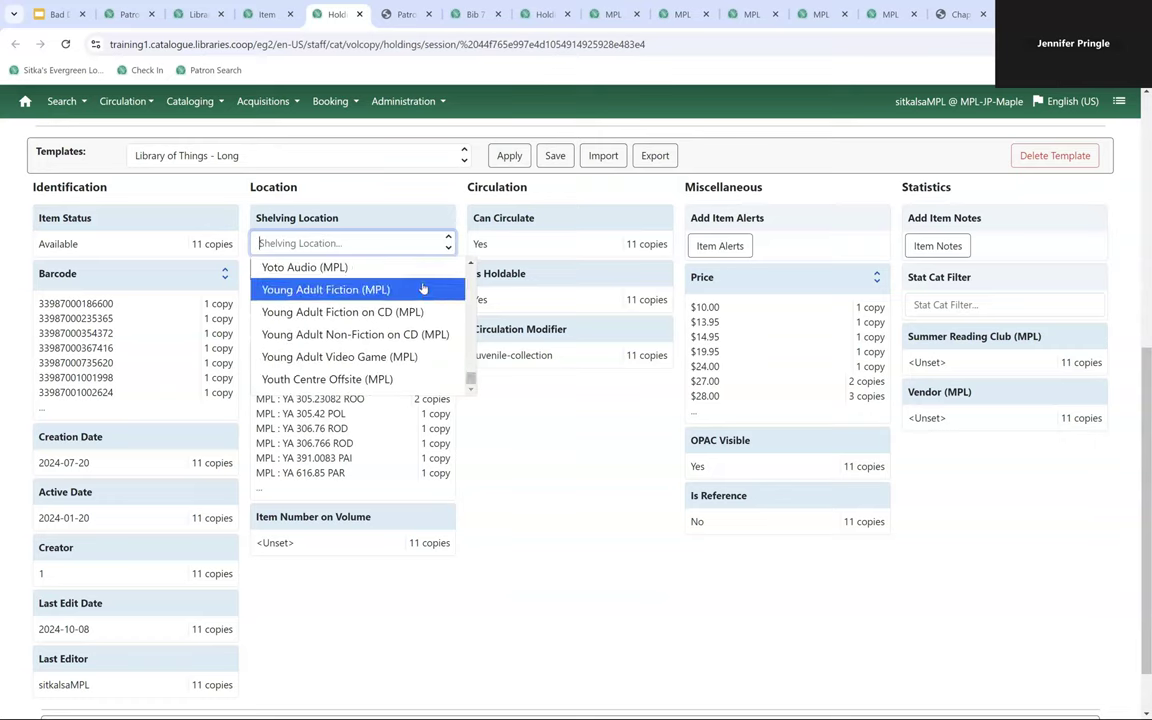
pyautogui.scroll(15, 425, 340)
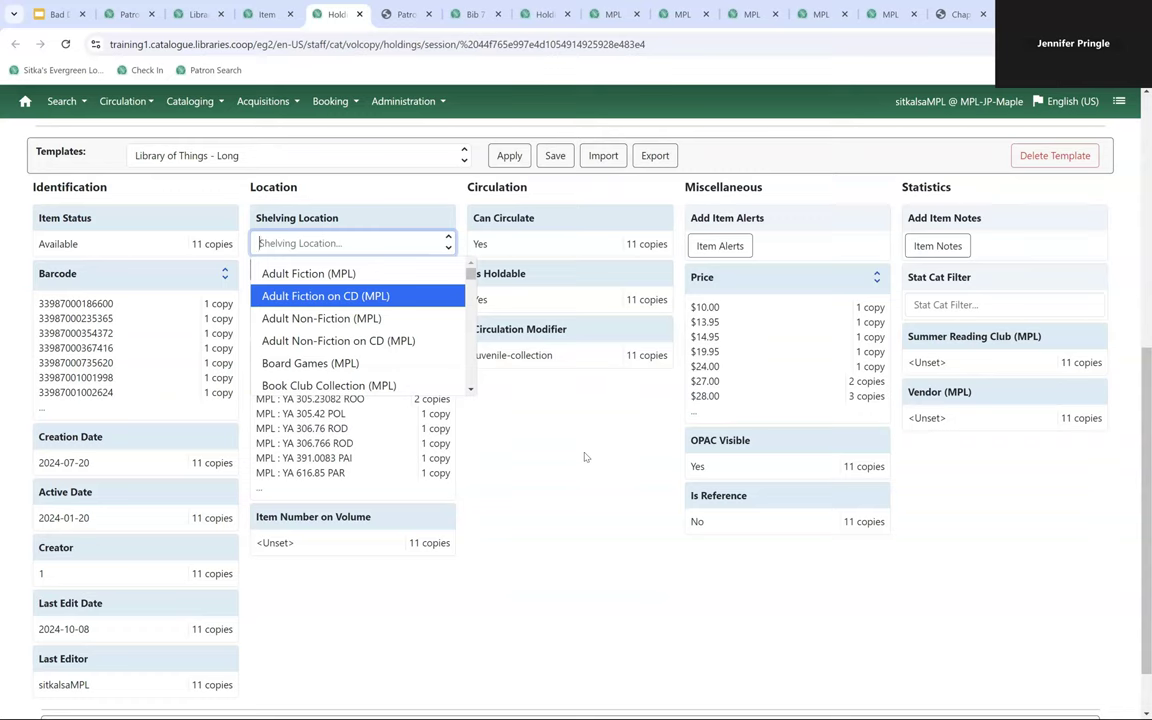
pyautogui.click(389, 318)
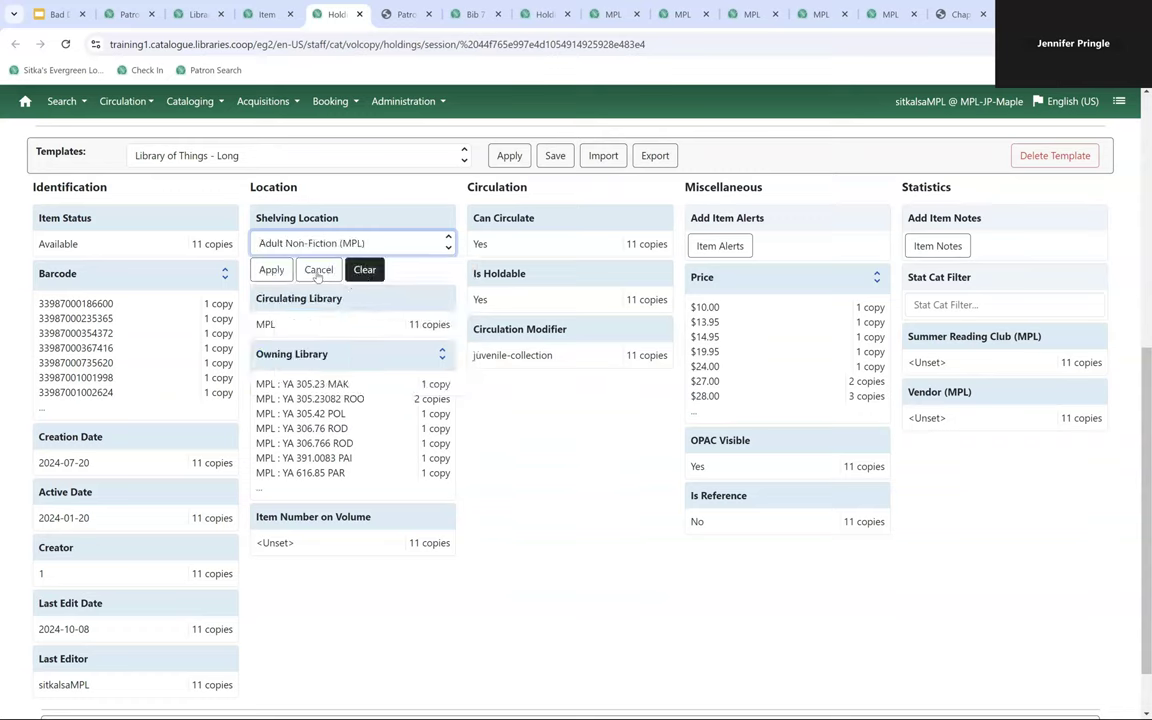
pyautogui.click(272, 267)
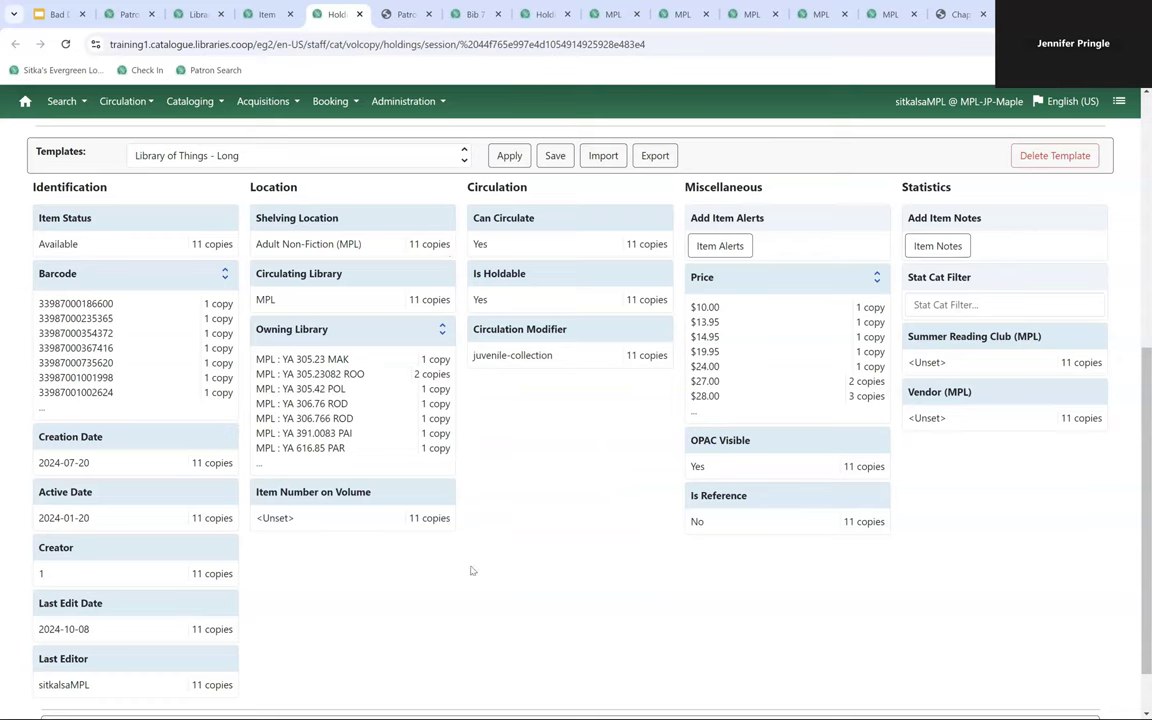
# Set the circulation modifier of all the opened items to book and apply it
pyautogui.click(541, 357)
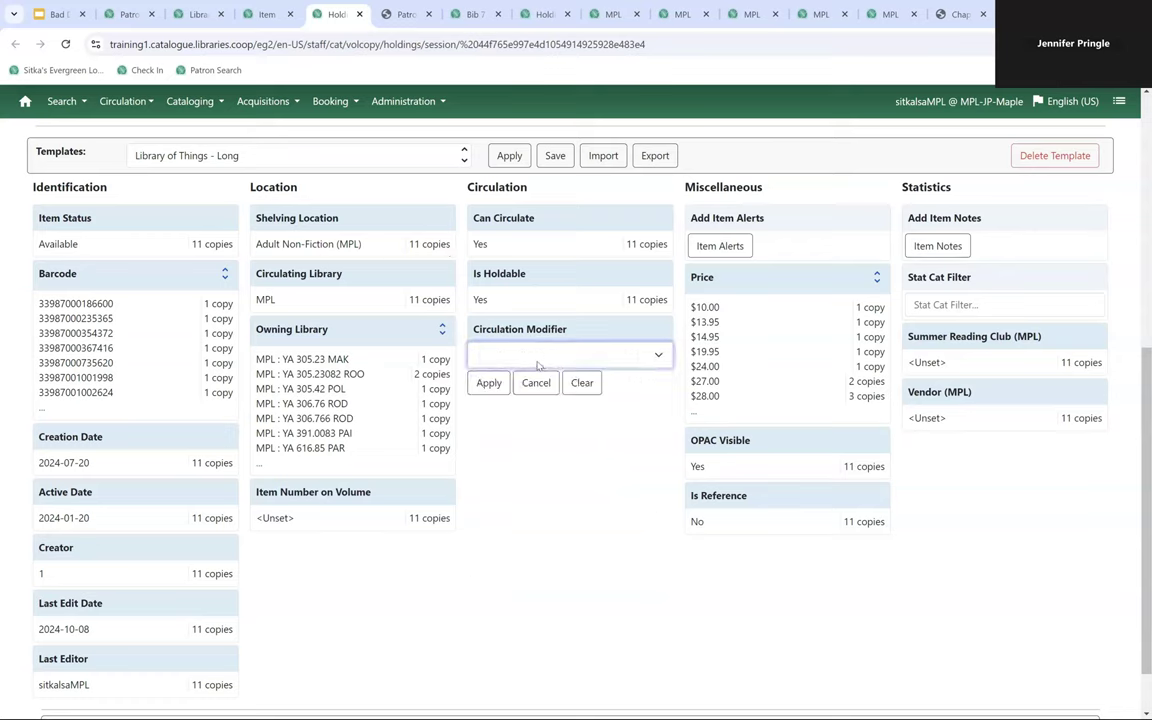
pyautogui.click(538, 355)
pyautogui.write('book')
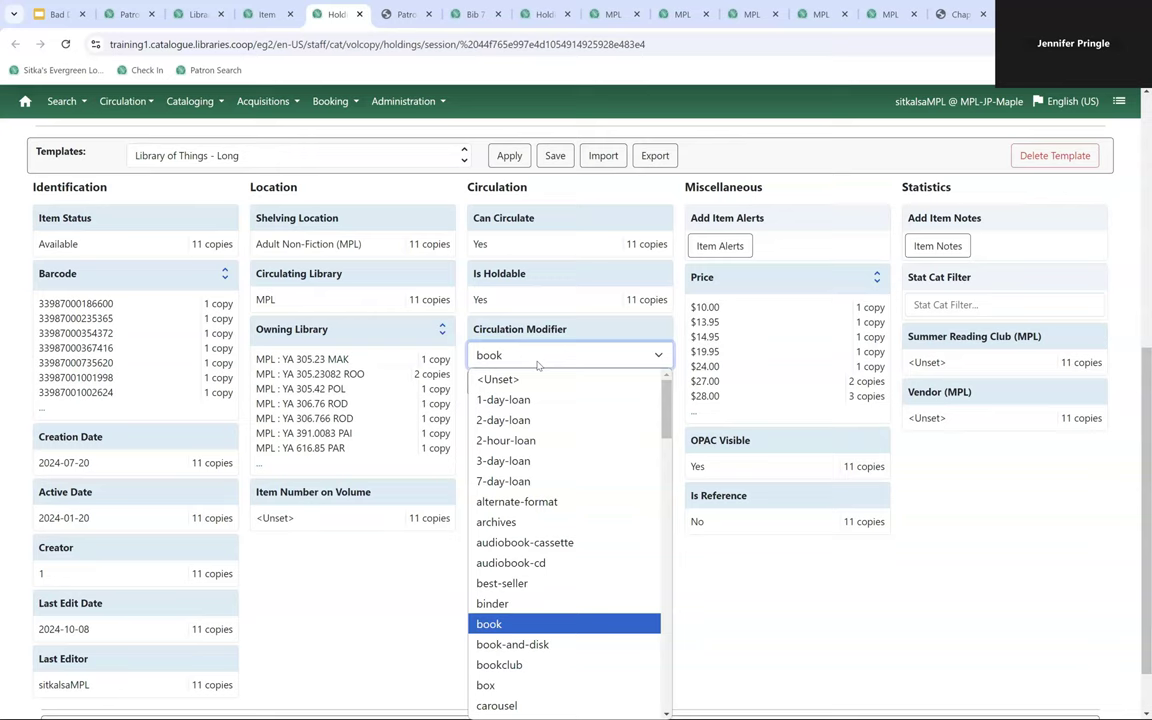
pyautogui.click(489, 623)
pyautogui.click(488, 384)
# Remove the YA prefix from the first two call number labels, leaving 305.23 MAK and 305.23082 ROO, and save the holdings changes
pyautogui.scroll(5, 527, 494)
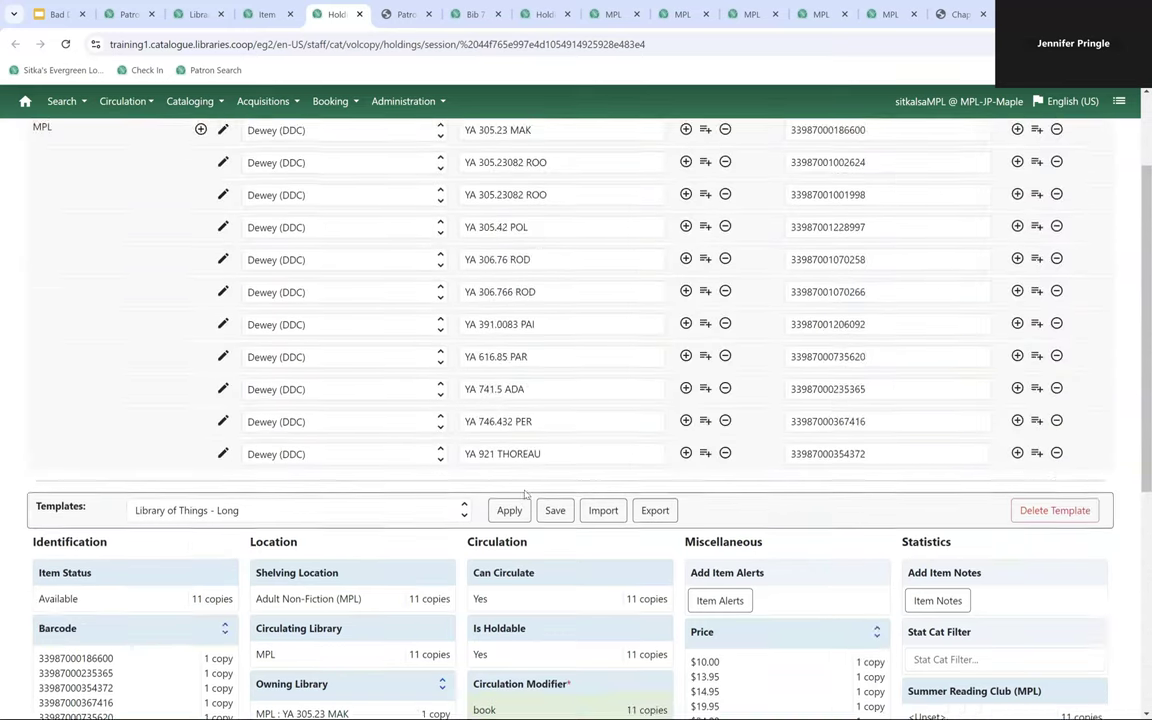
pyautogui.doubleClick(470, 266)
pyautogui.press('BackSpace')
pyautogui.doubleClick(472, 298)
pyautogui.press('BackSpace')
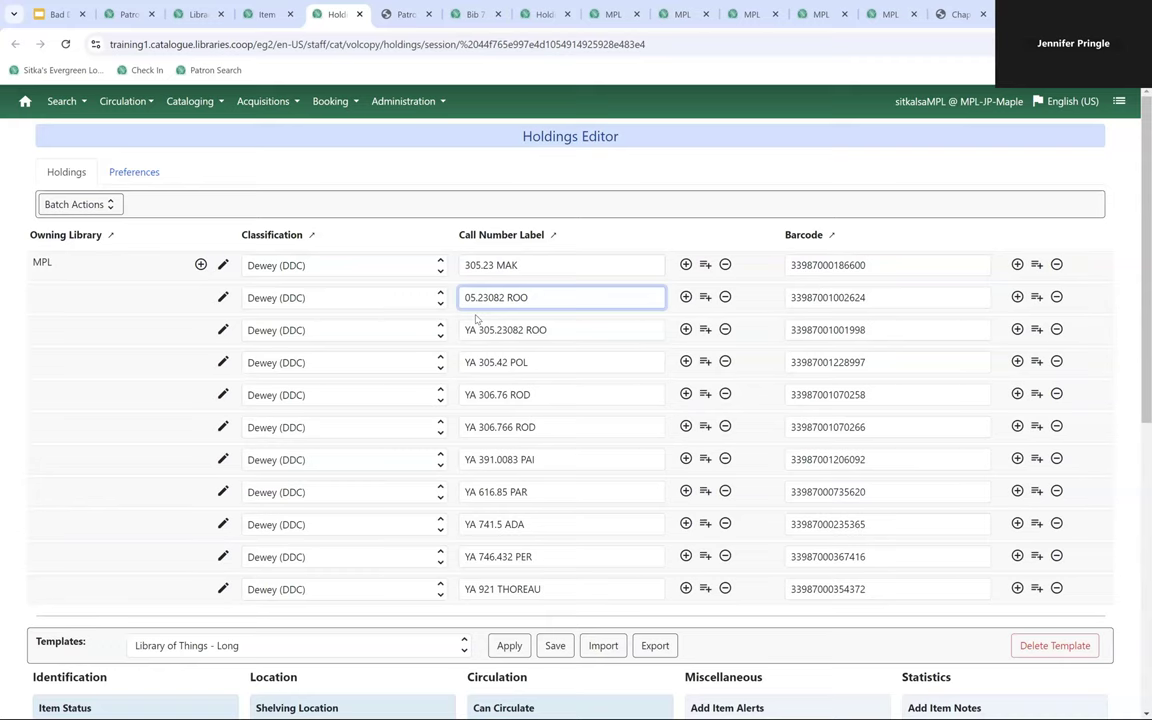
pyautogui.write('3')
pyautogui.scroll(-5, 723, 371)
pyautogui.click(1045, 668)
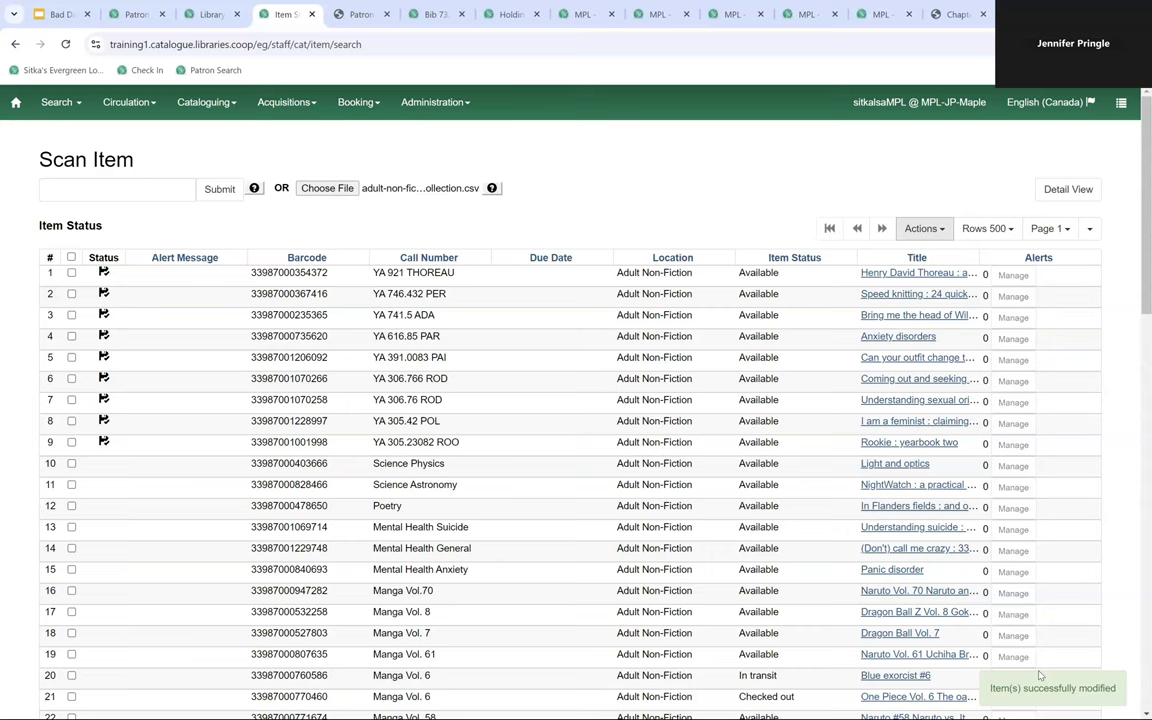
# Select every item in the Item Status list, and view the MPL - Current Patrons October 7 report
pyautogui.click(71, 258)
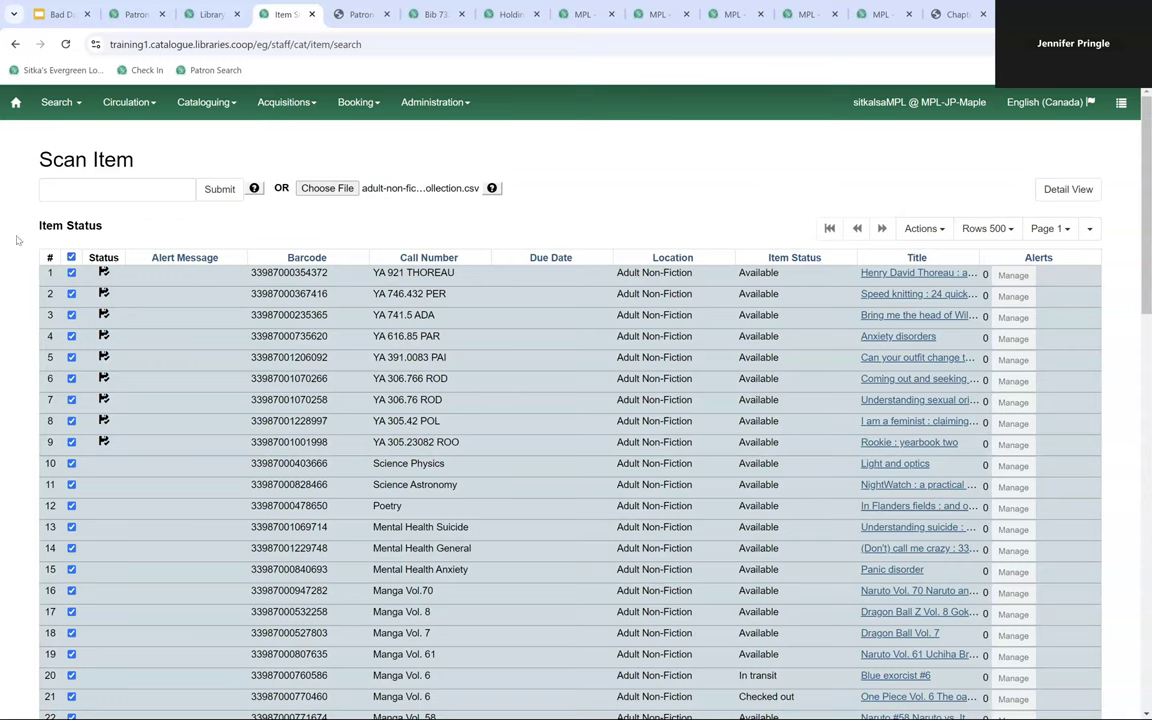
pyautogui.click(808, 16)
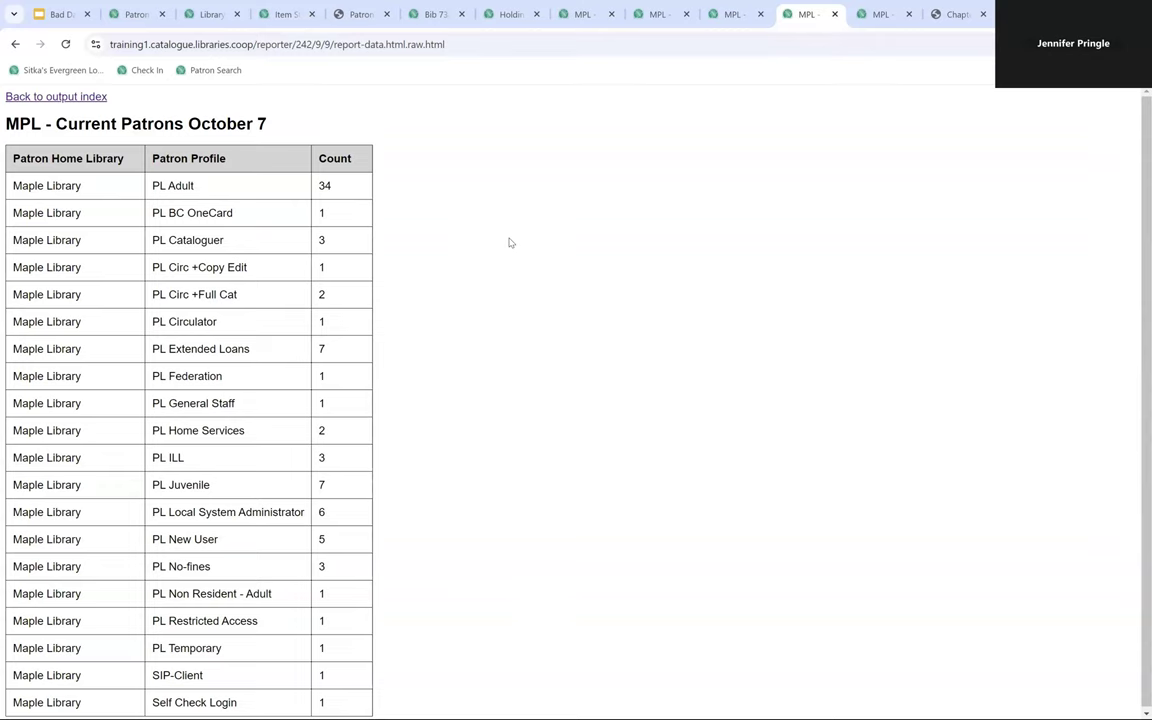
pyautogui.scroll(-1, 505, 283)
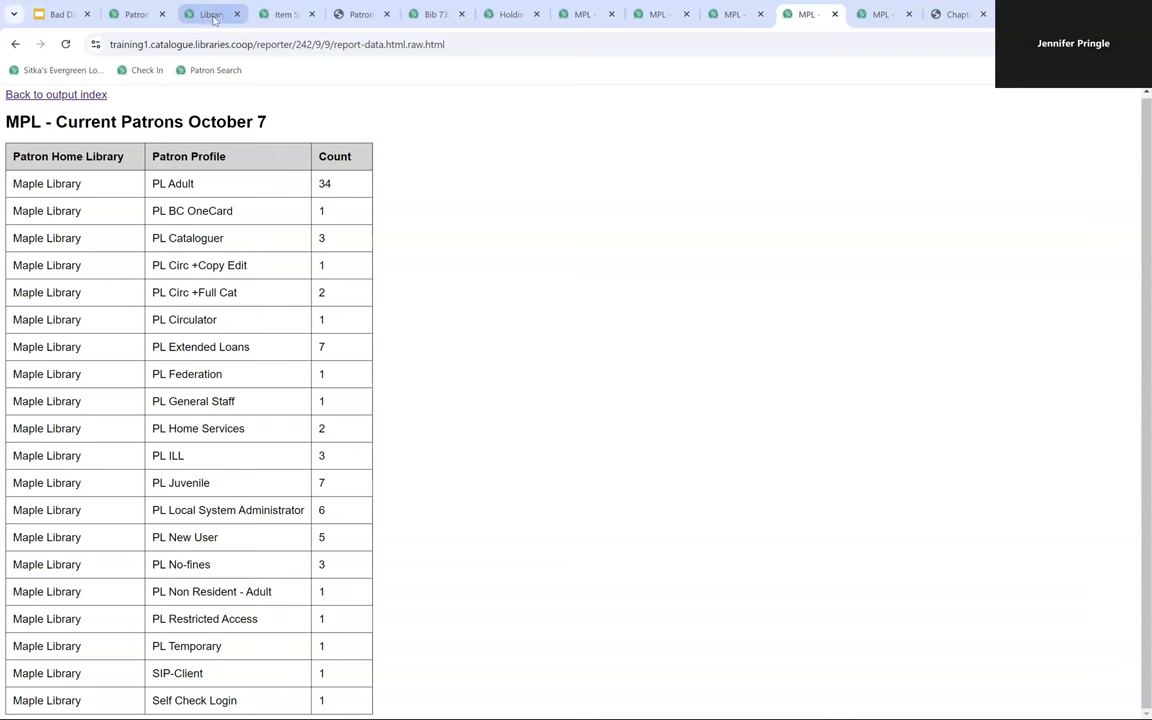
# Search for patrons whose profile group is PL No-fines
pyautogui.click(281, 16)
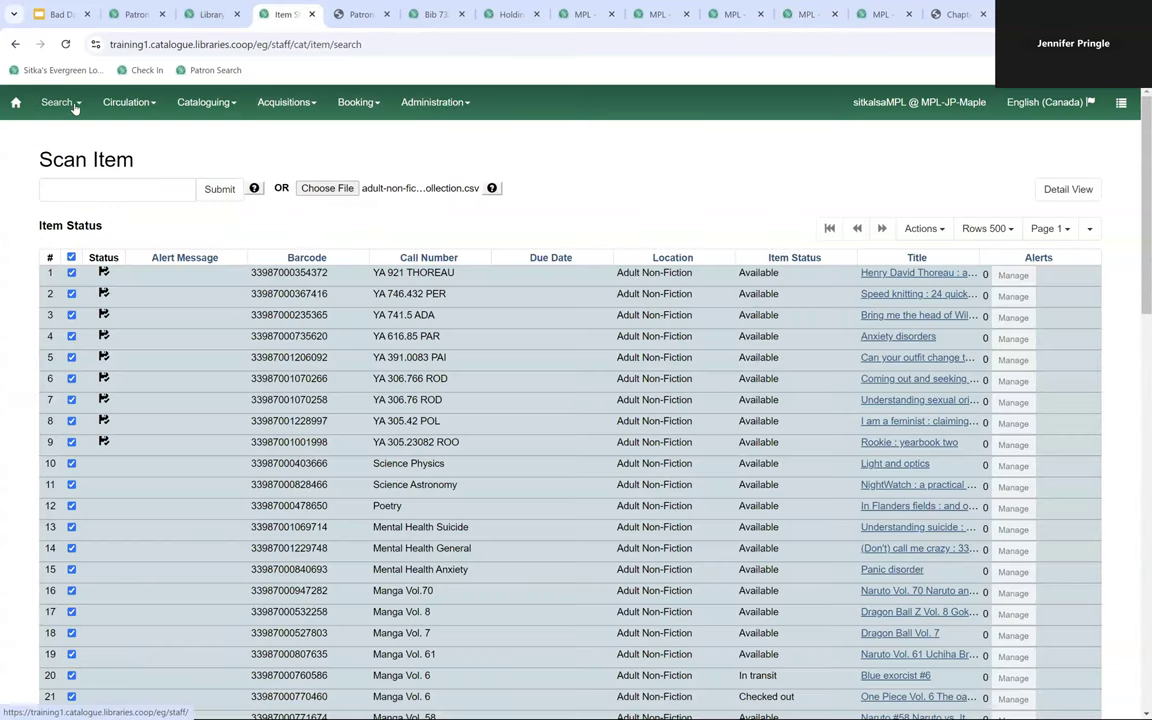
pyautogui.click(74, 106)
pyautogui.click(77, 134)
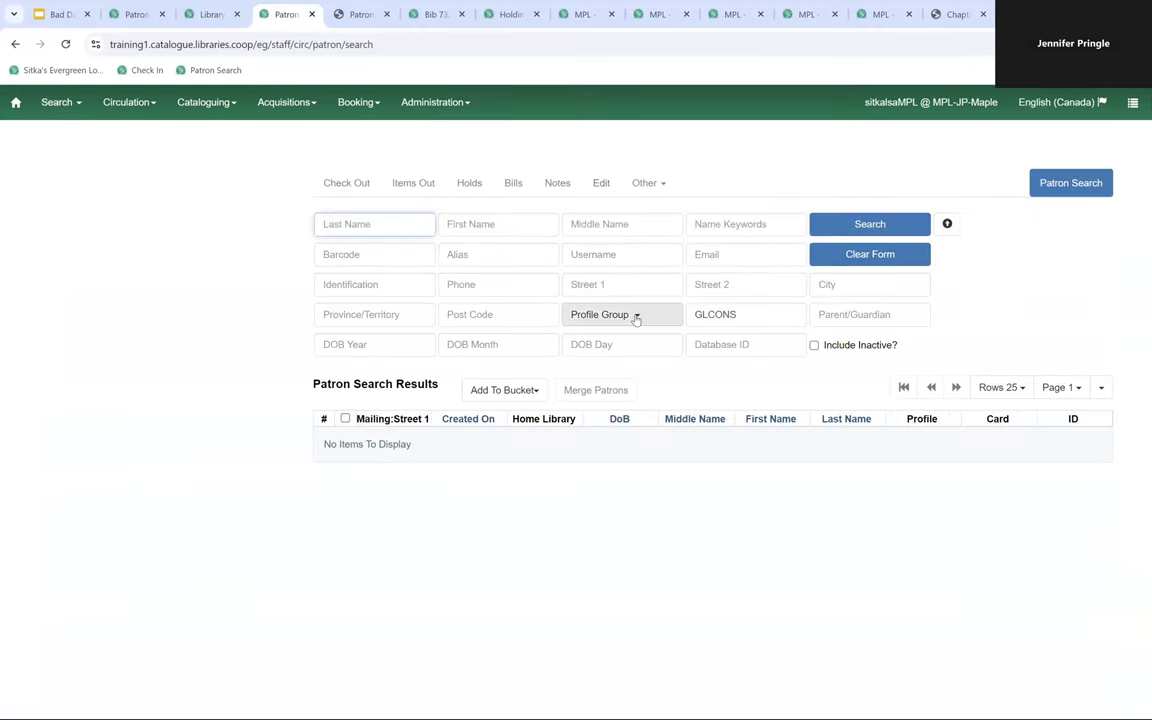
pyautogui.click(636, 316)
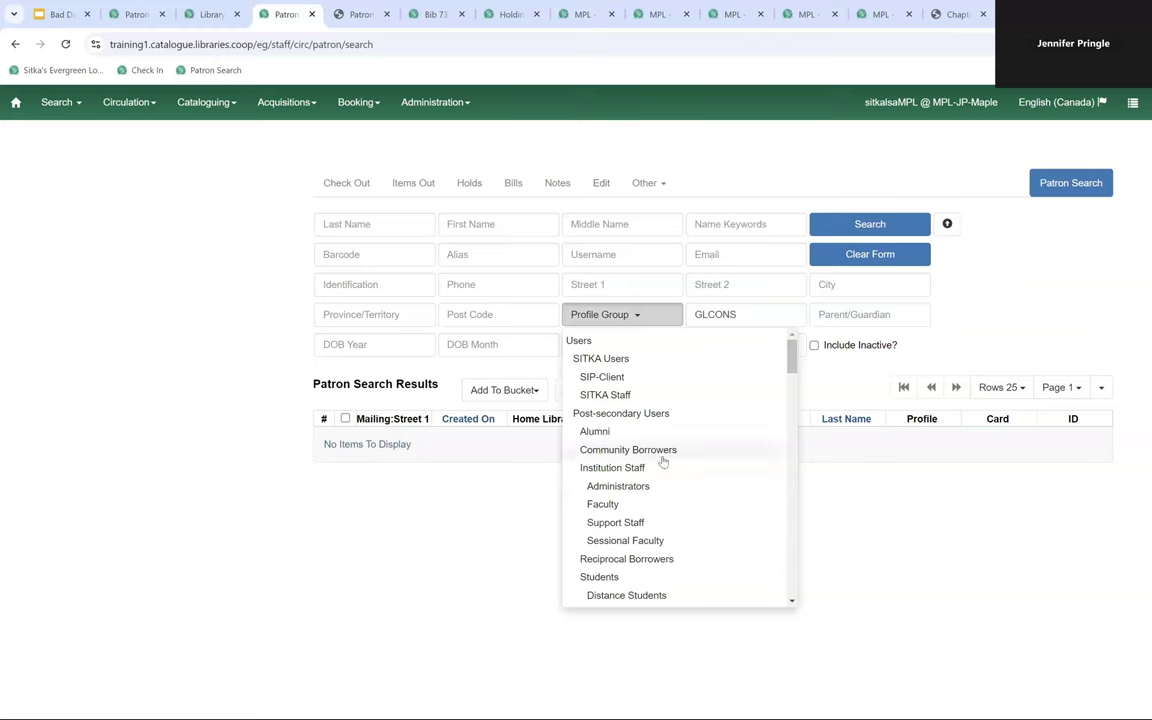
pyautogui.scroll(-3, 670, 467)
pyautogui.scroll(-3, 672, 462)
pyautogui.scroll(-2, 678, 434)
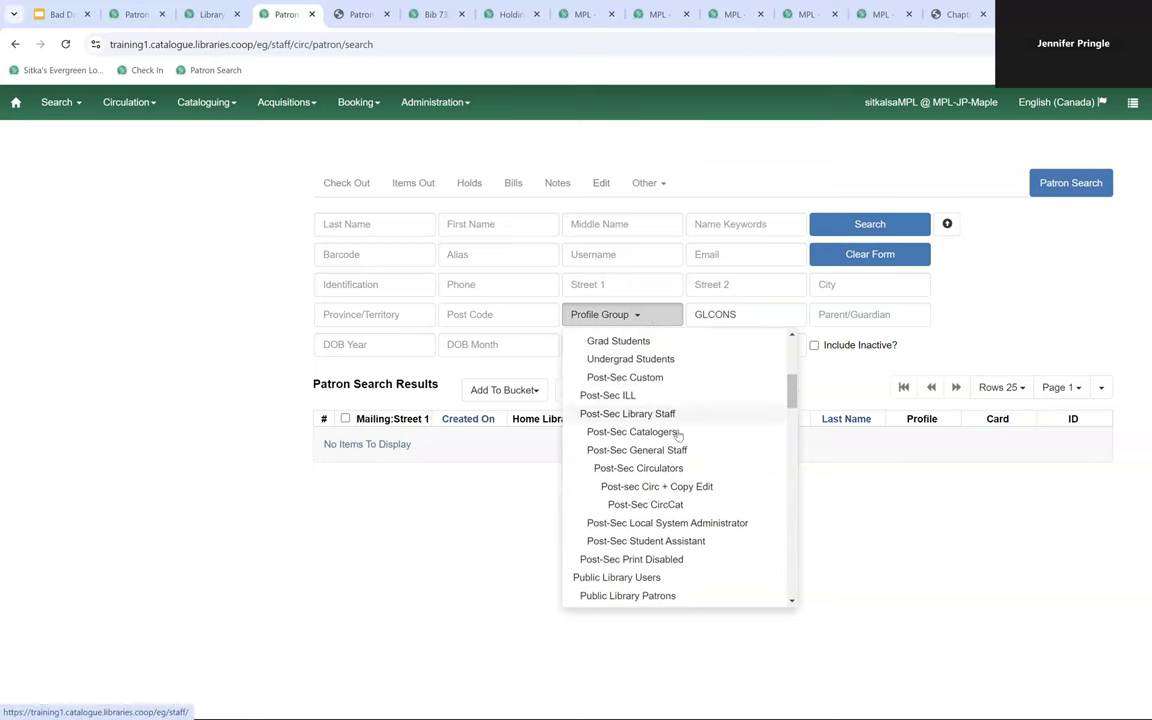
pyautogui.scroll(-2, 678, 434)
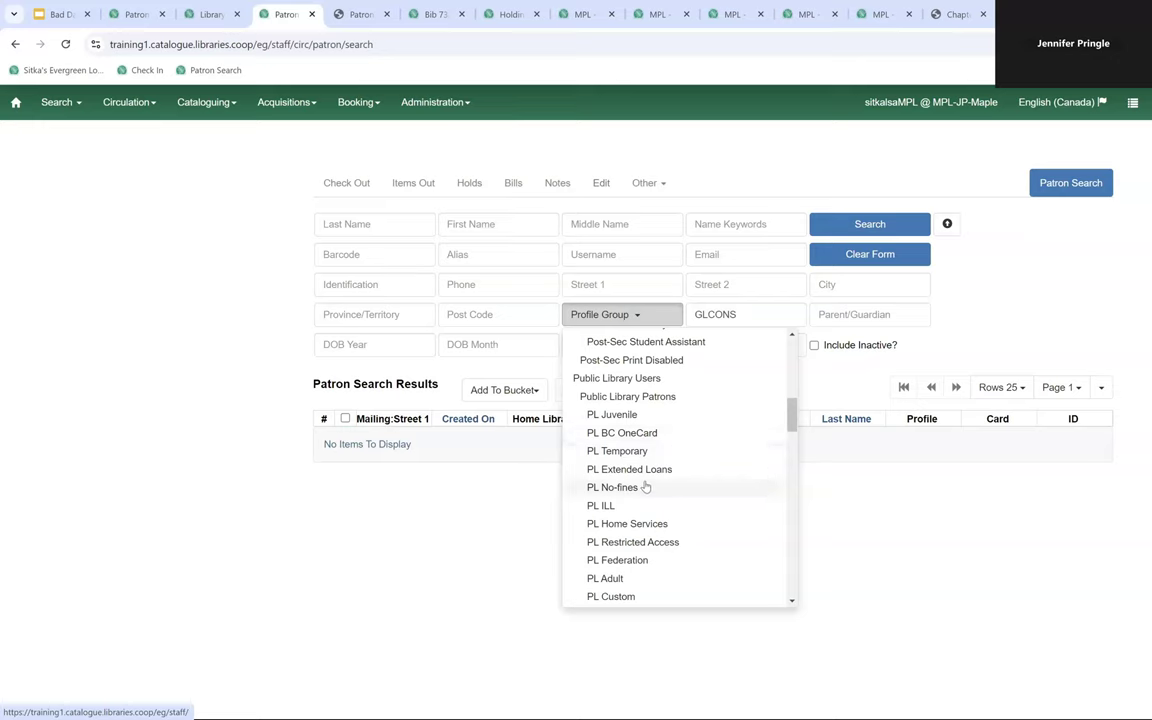
pyautogui.click(613, 488)
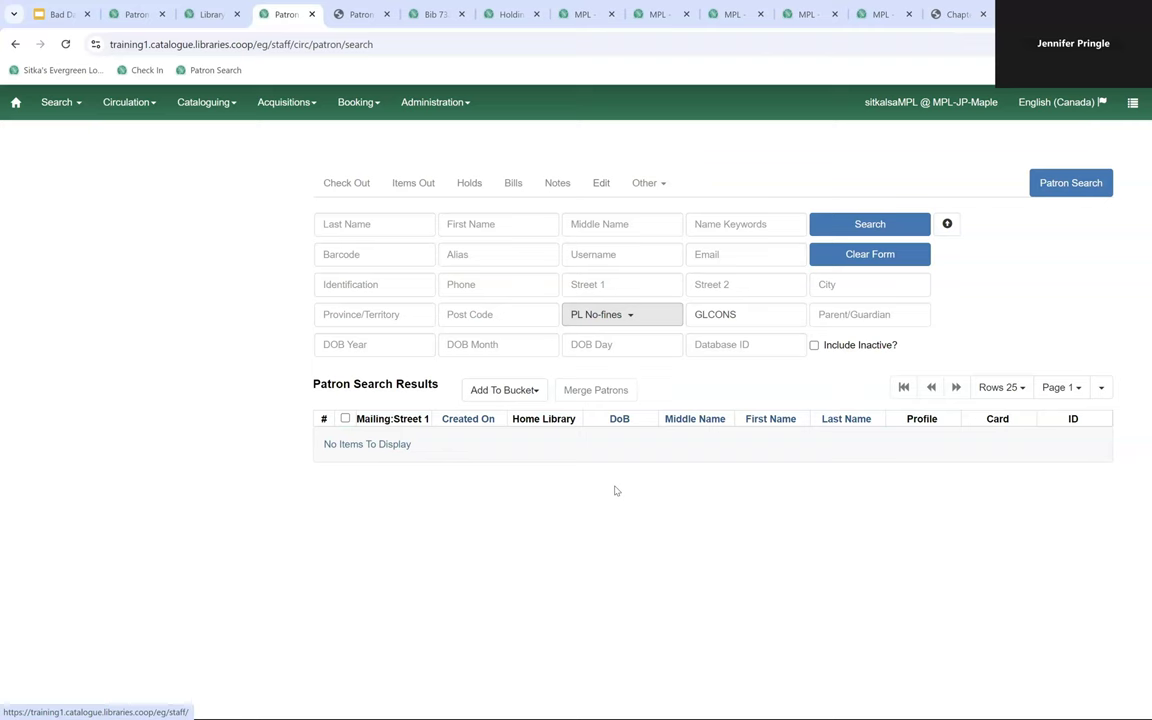
pyautogui.click(862, 225)
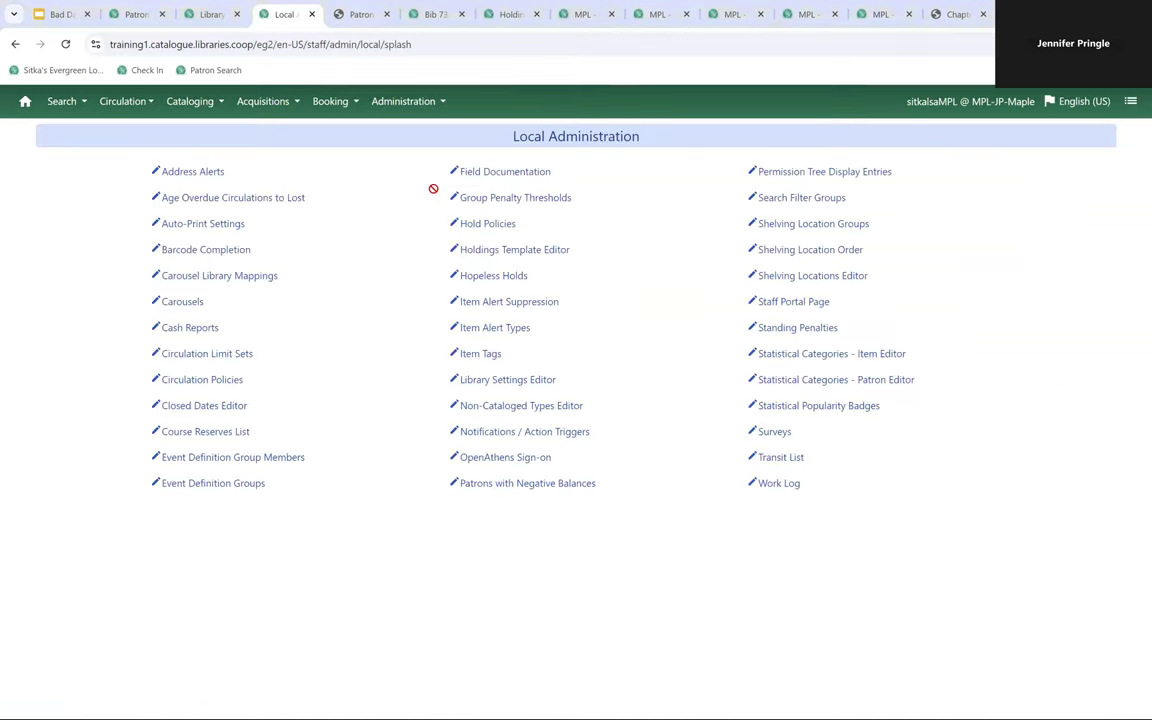
# View the Hopeless Holds list for Maple Library and return to Local Administration
pyautogui.click(512, 277)
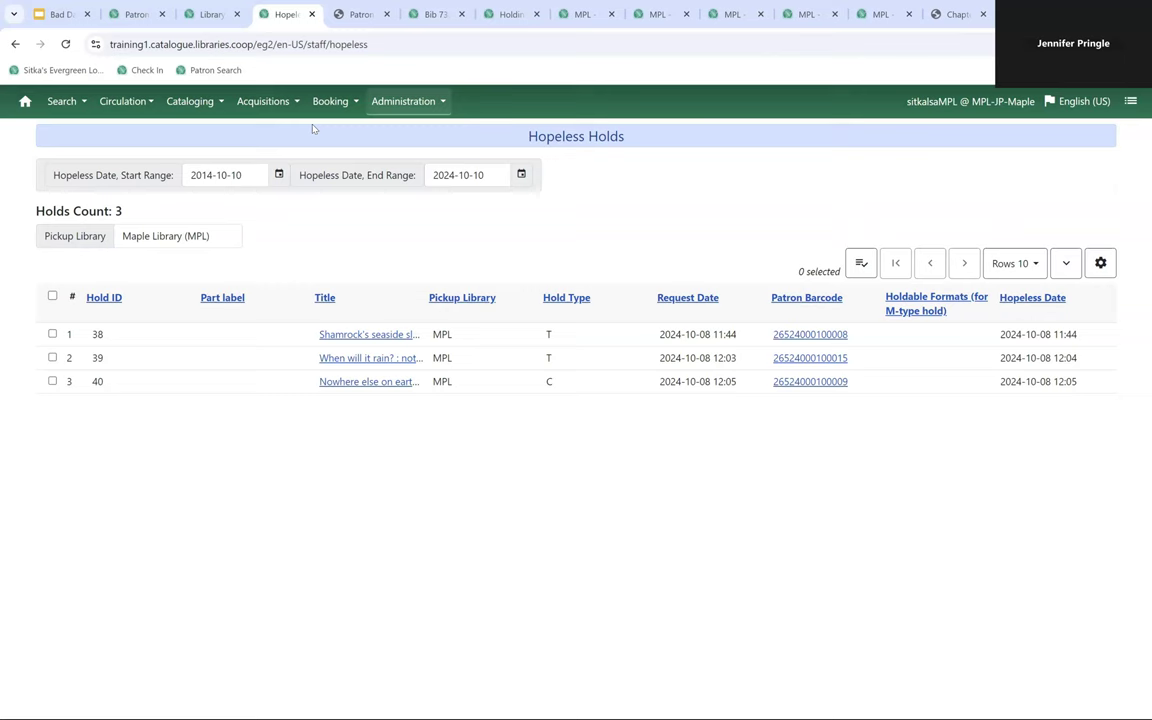
pyautogui.press('Return')
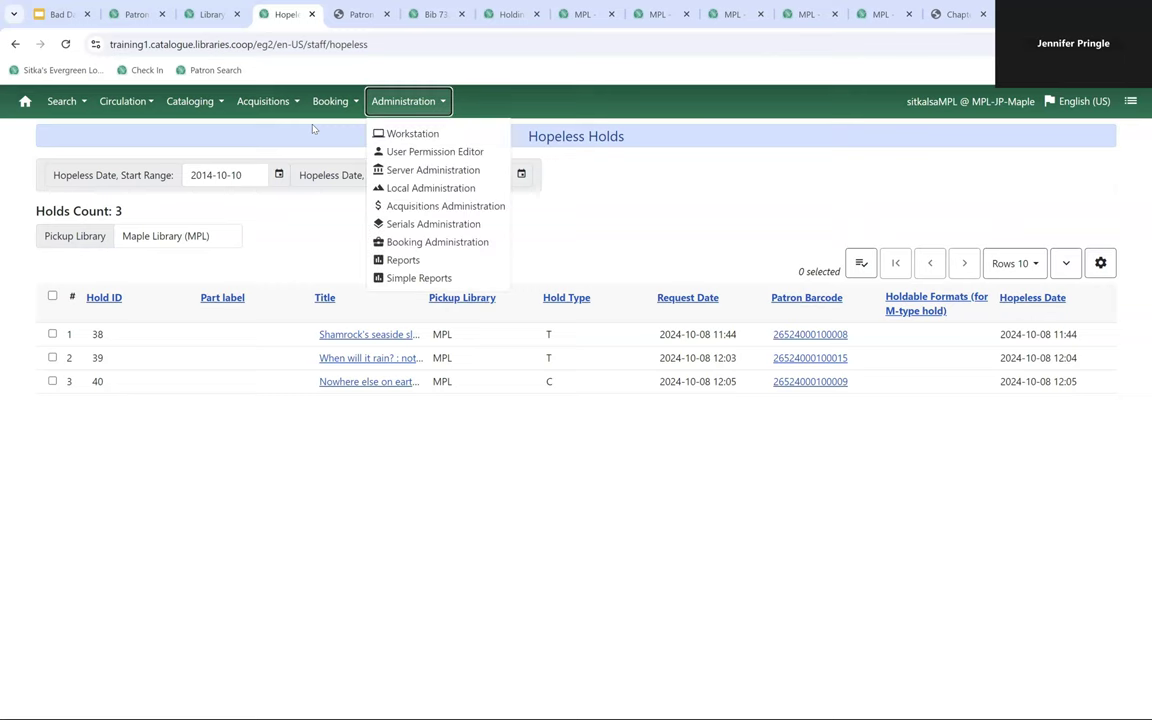
pyautogui.click(412, 188)
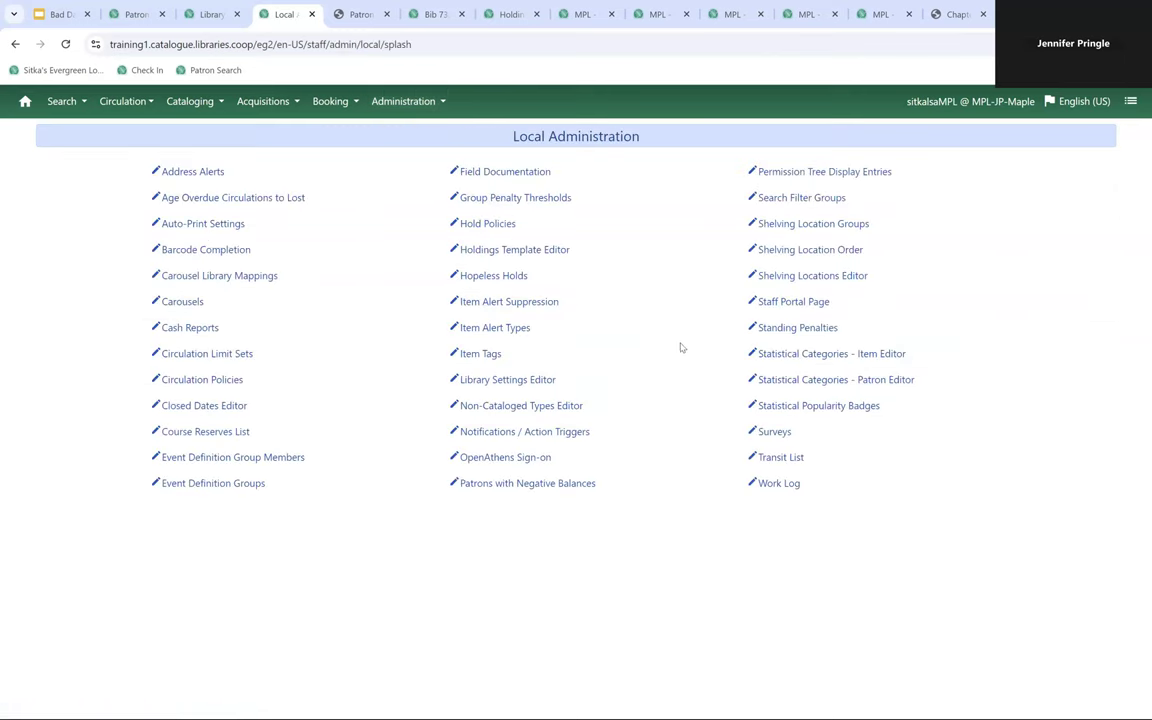
# Open the Transit List for MPL, set its start date to 2021-10-10, and switch it to transits from the library
pyautogui.click(786, 462)
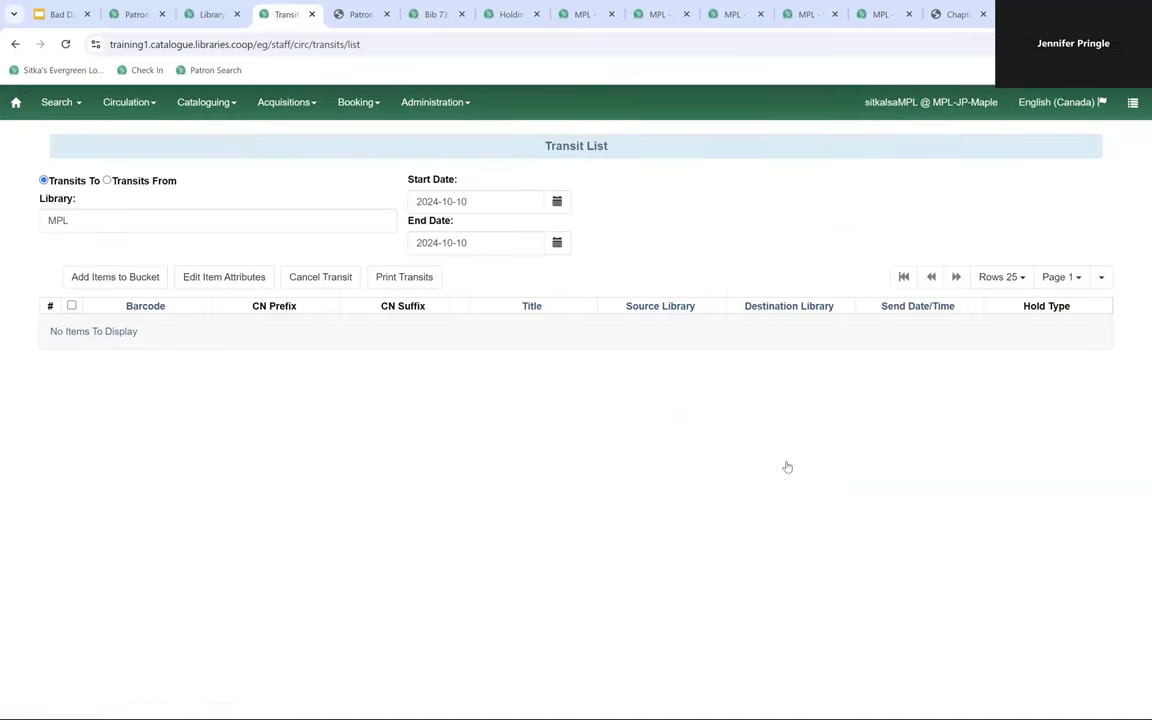
pyautogui.click(562, 205)
pyautogui.click(429, 201)
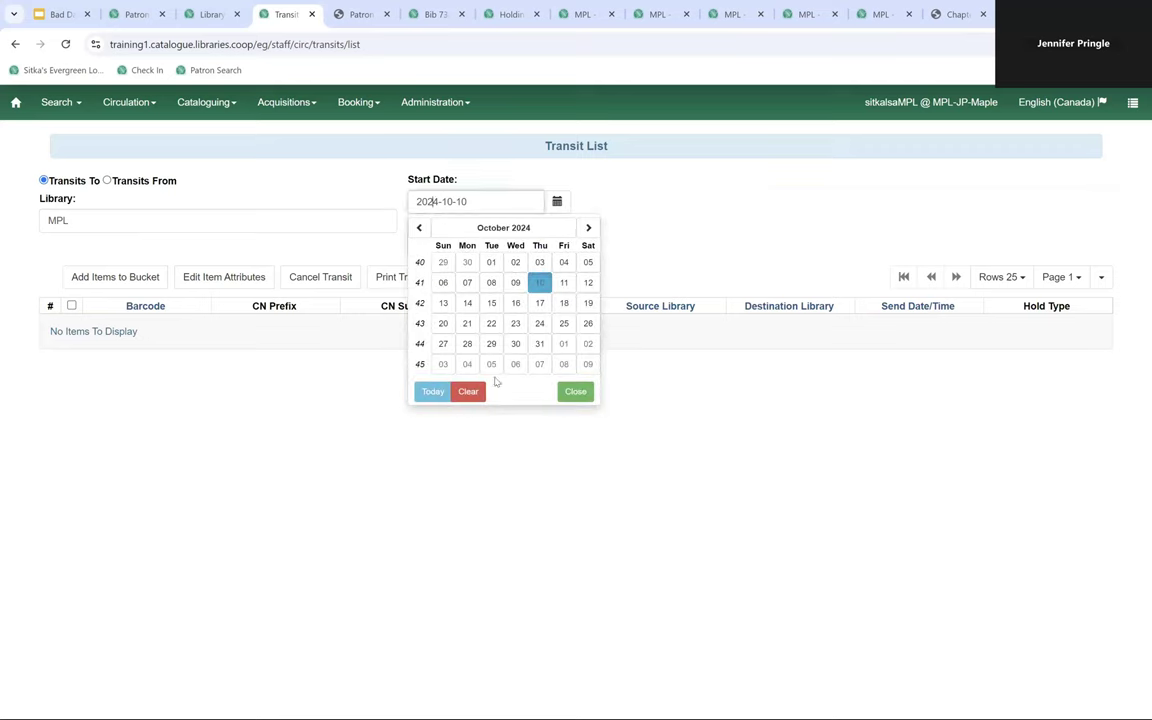
pyautogui.click(575, 391)
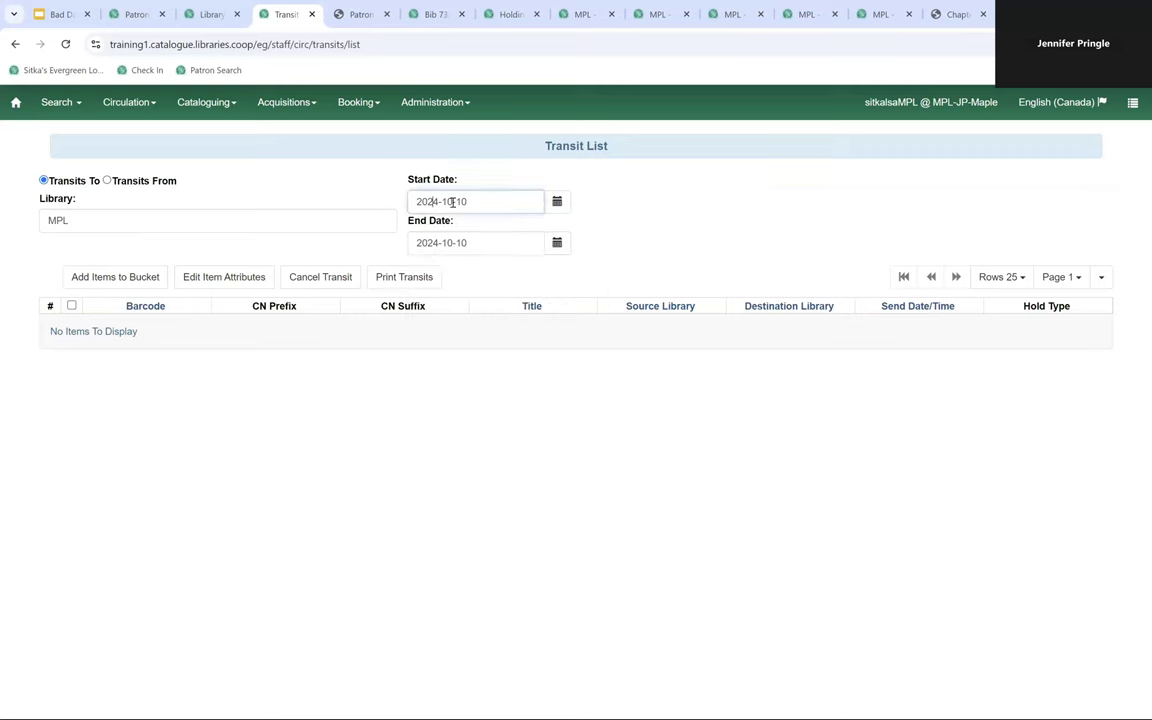
pyautogui.press('Delete')
pyautogui.write('1')
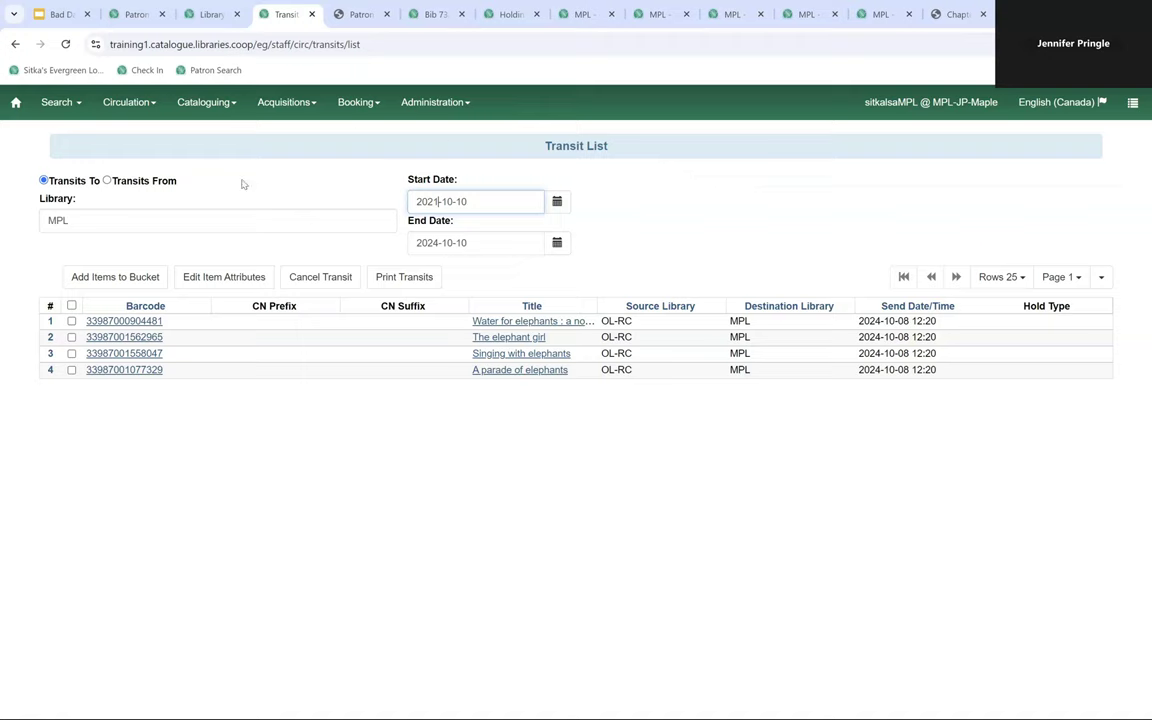
pyautogui.click(107, 181)
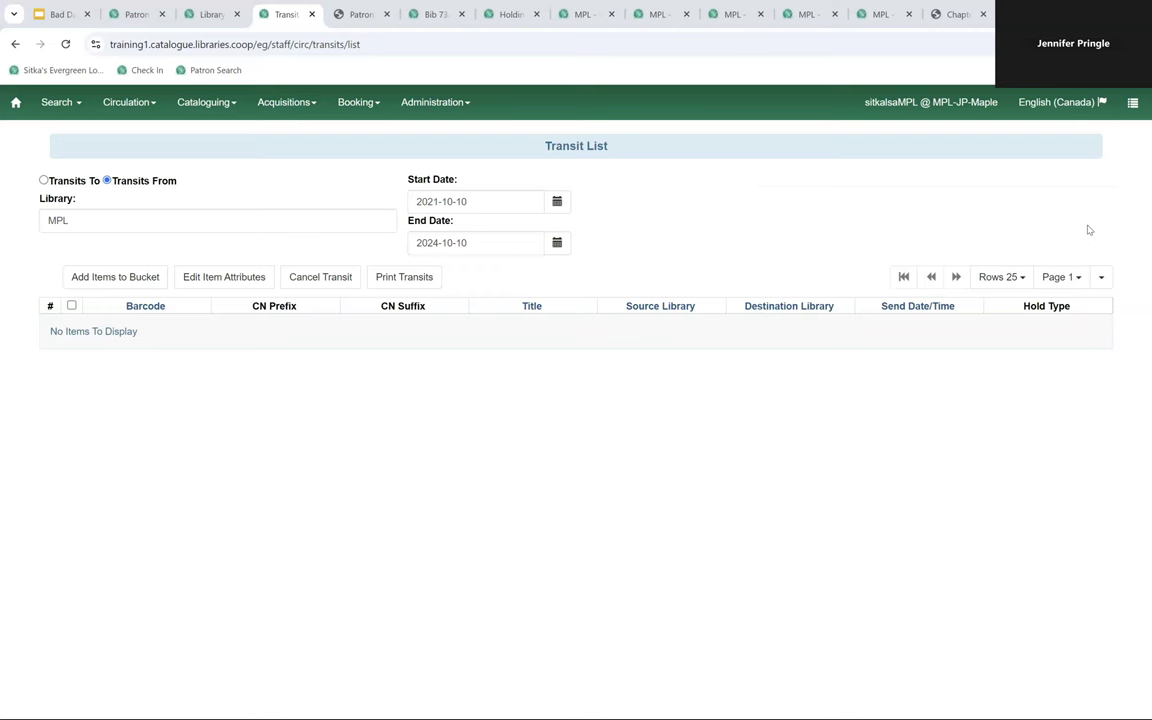
# View the MPL - Damaged, Missing, Lost report, and read Sitka's Data Management chapter from its introduction through the Checklist page
pyautogui.click(878, 14)
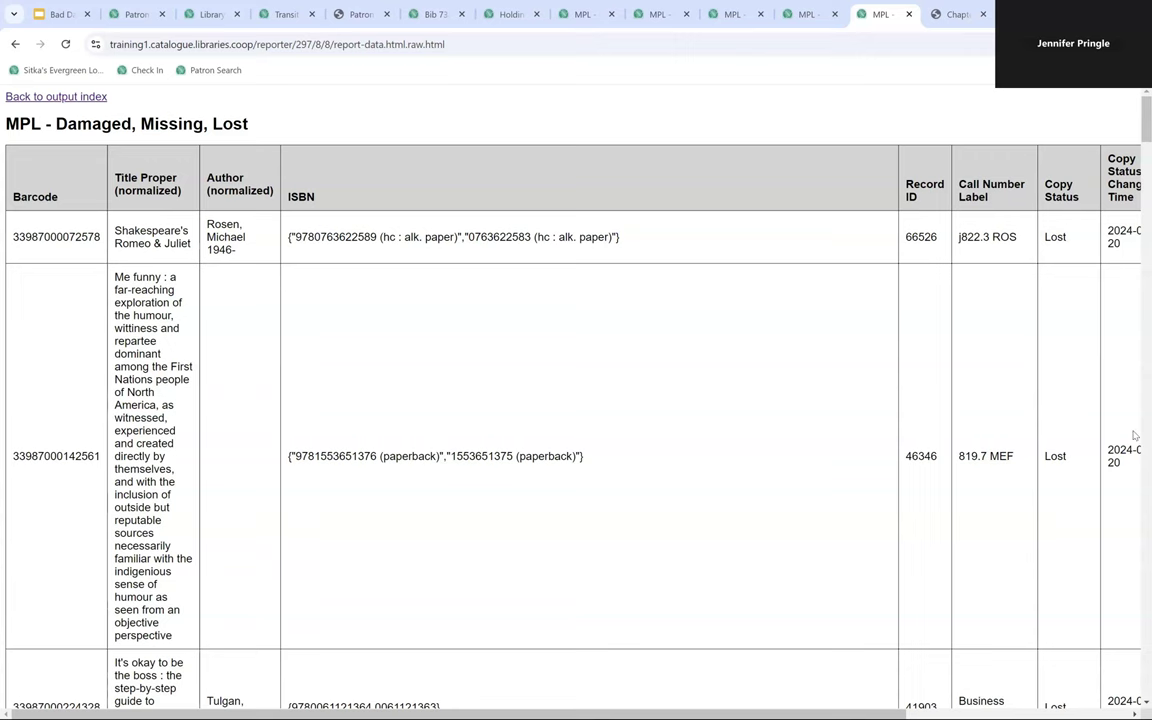
pyautogui.click(957, 15)
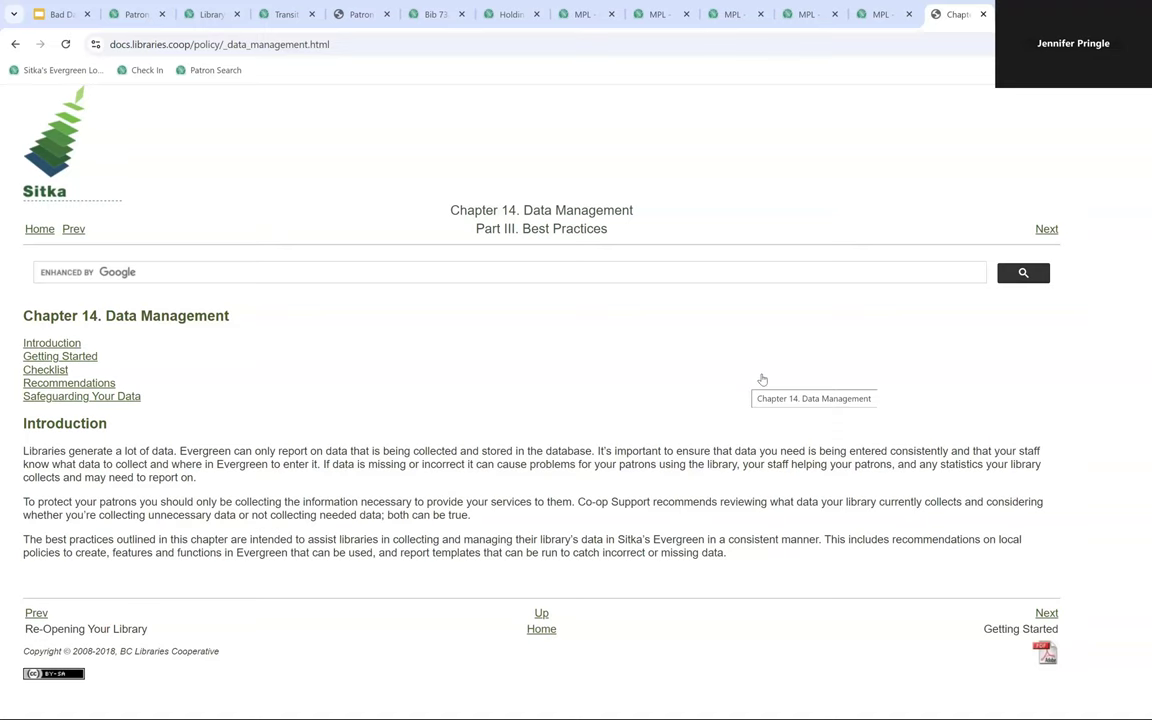
pyautogui.click(1043, 231)
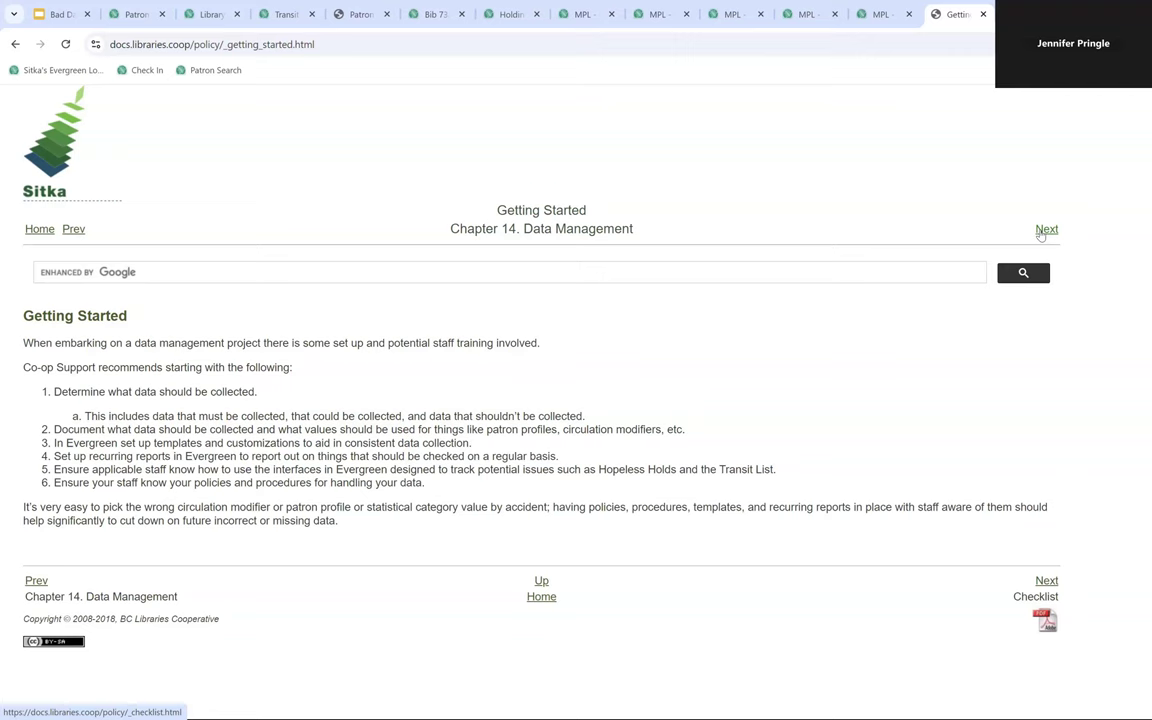
pyautogui.click(1041, 232)
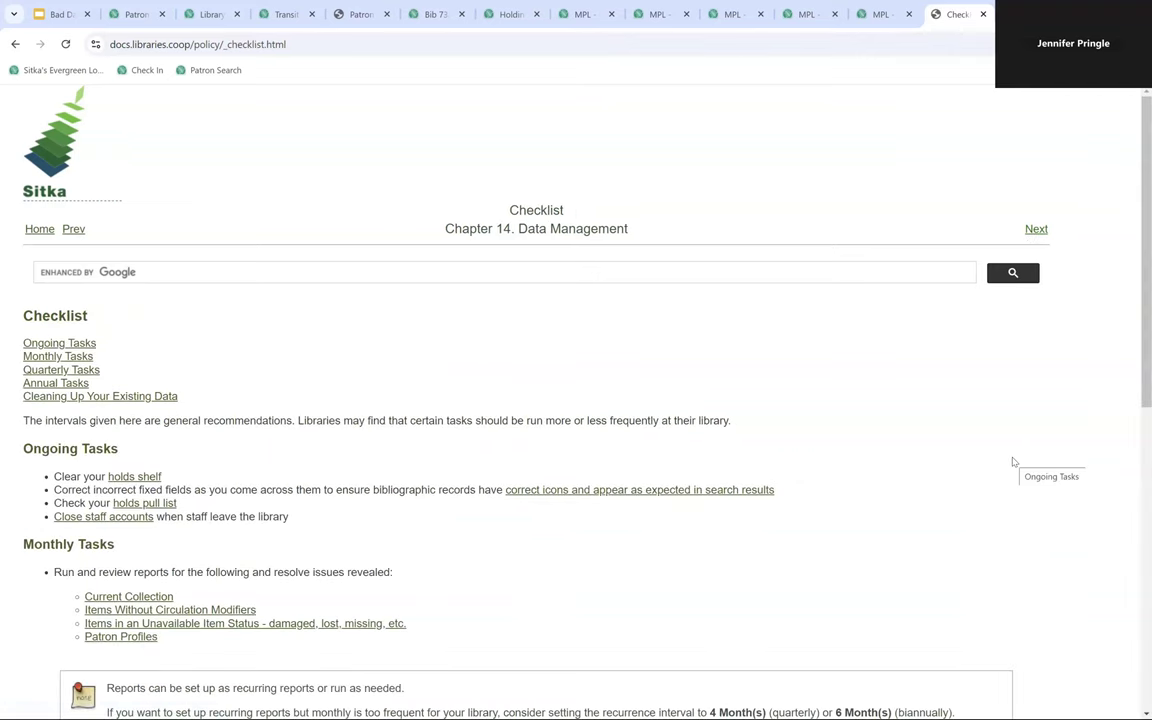
pyautogui.scroll(-3, 1013, 462)
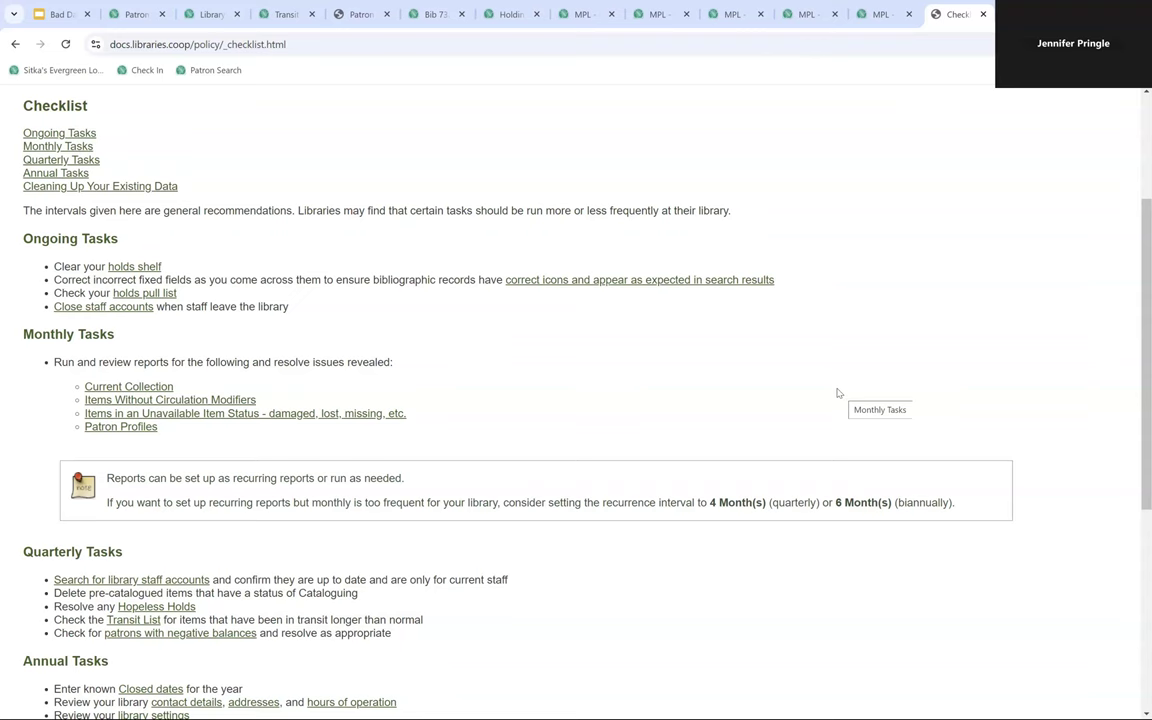
pyautogui.scroll(-5, 920, 393)
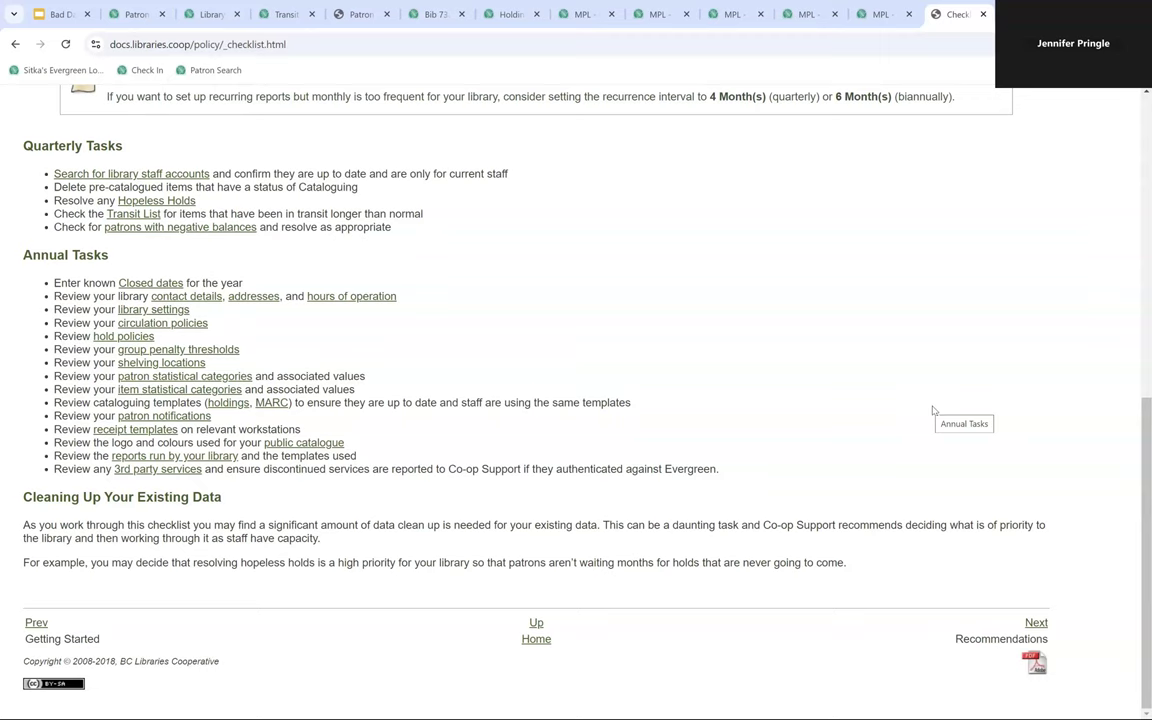
# From the Recommendations page, open the patron main (profile) permissions groups documentation and review the custom permission tree and available groups
pyautogui.click(1036, 623)
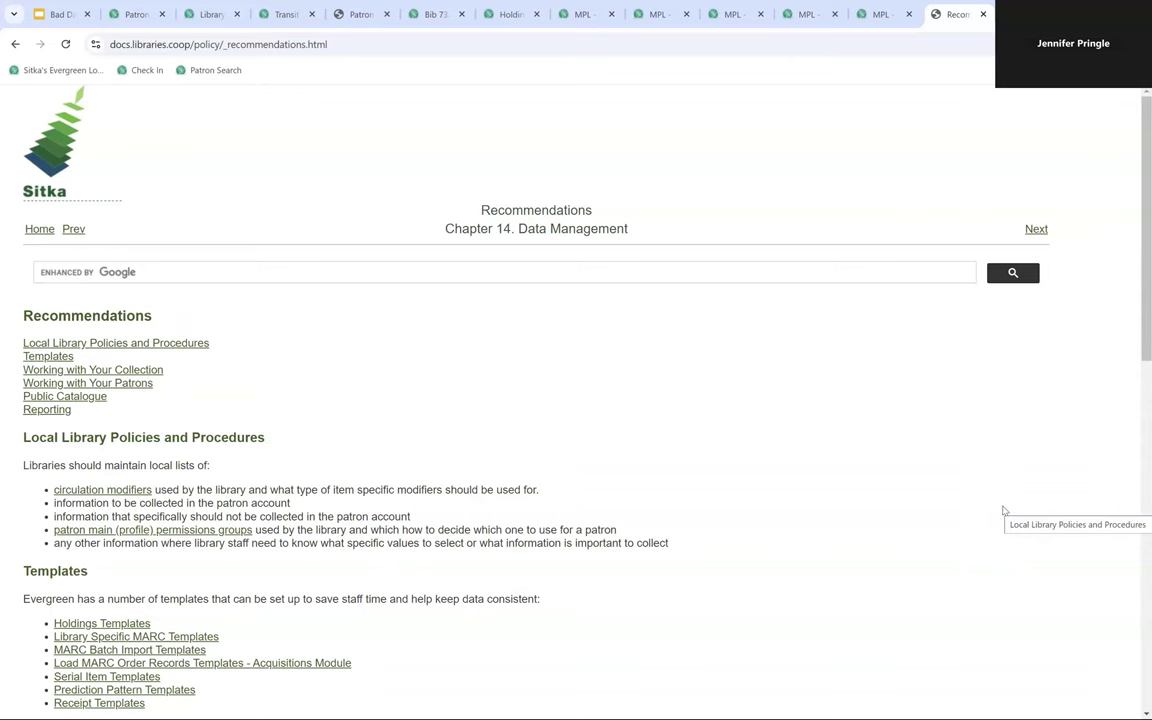
pyautogui.scroll(-2, 1004, 511)
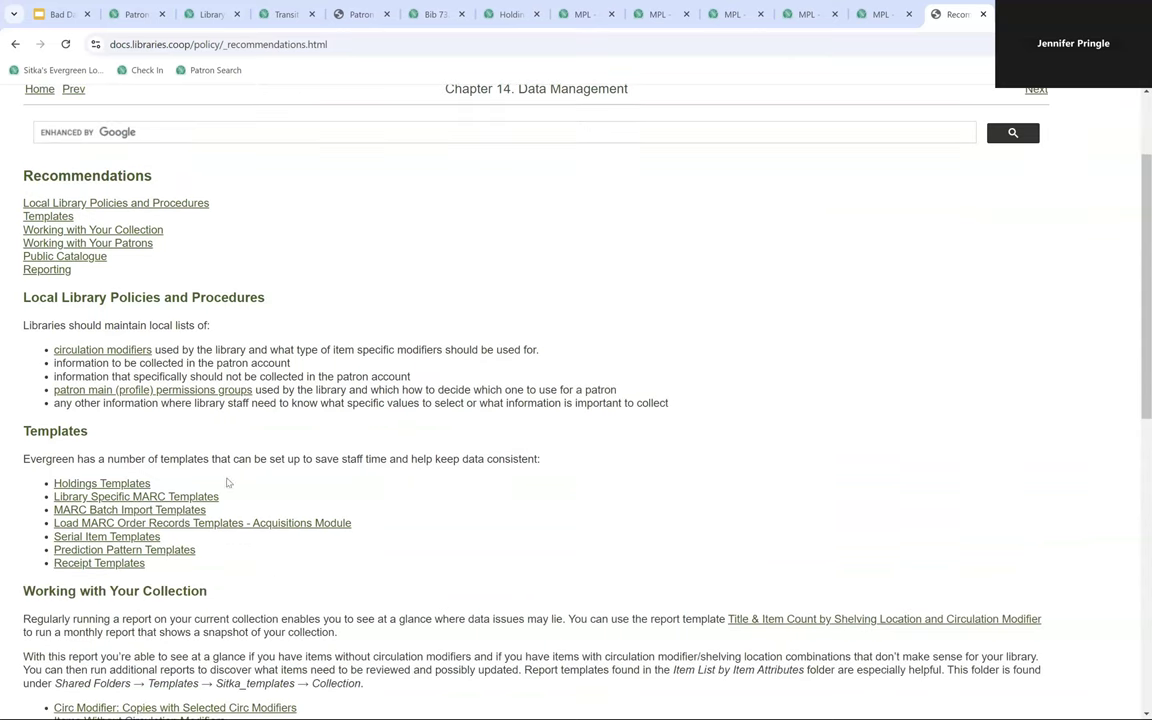
pyautogui.click(101, 392)
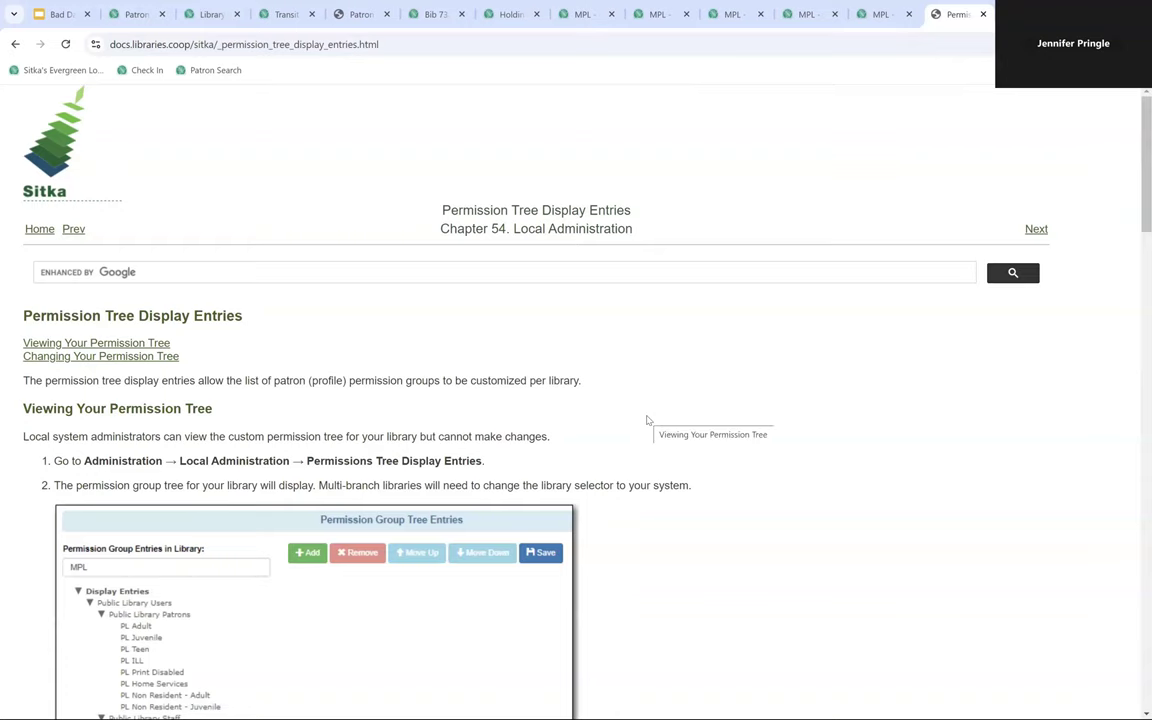
pyautogui.scroll(-1, 790, 400)
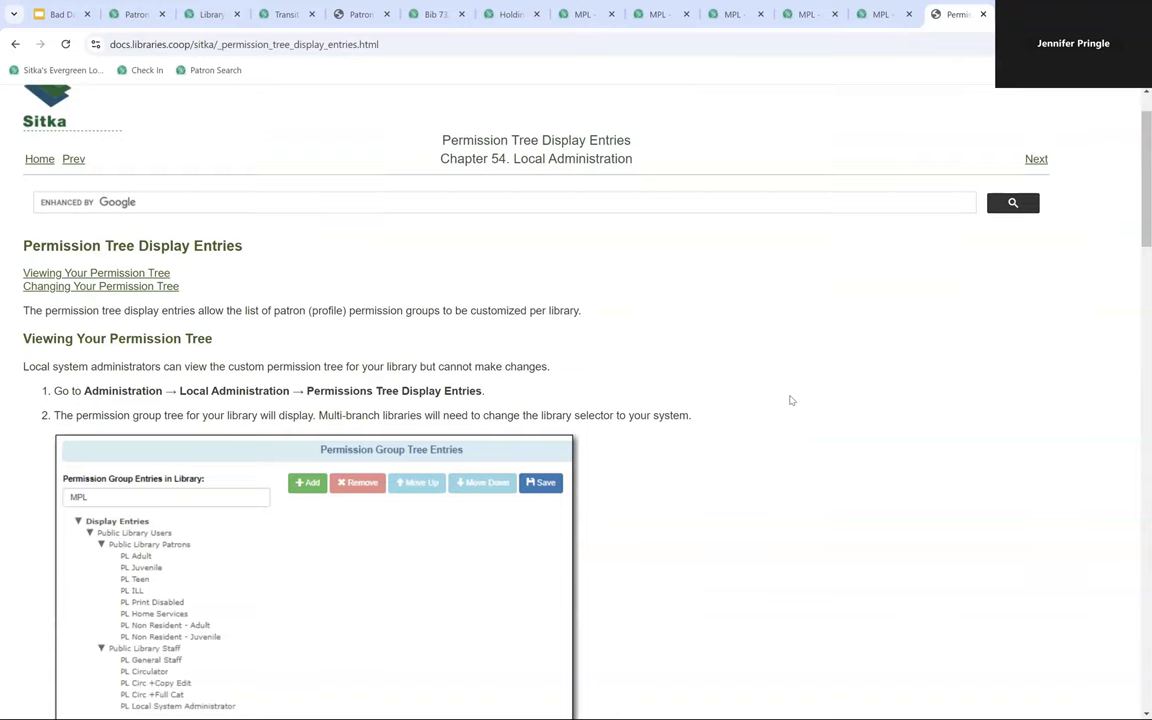
pyautogui.scroll(-10, 790, 400)
pyautogui.scroll(2, 789, 399)
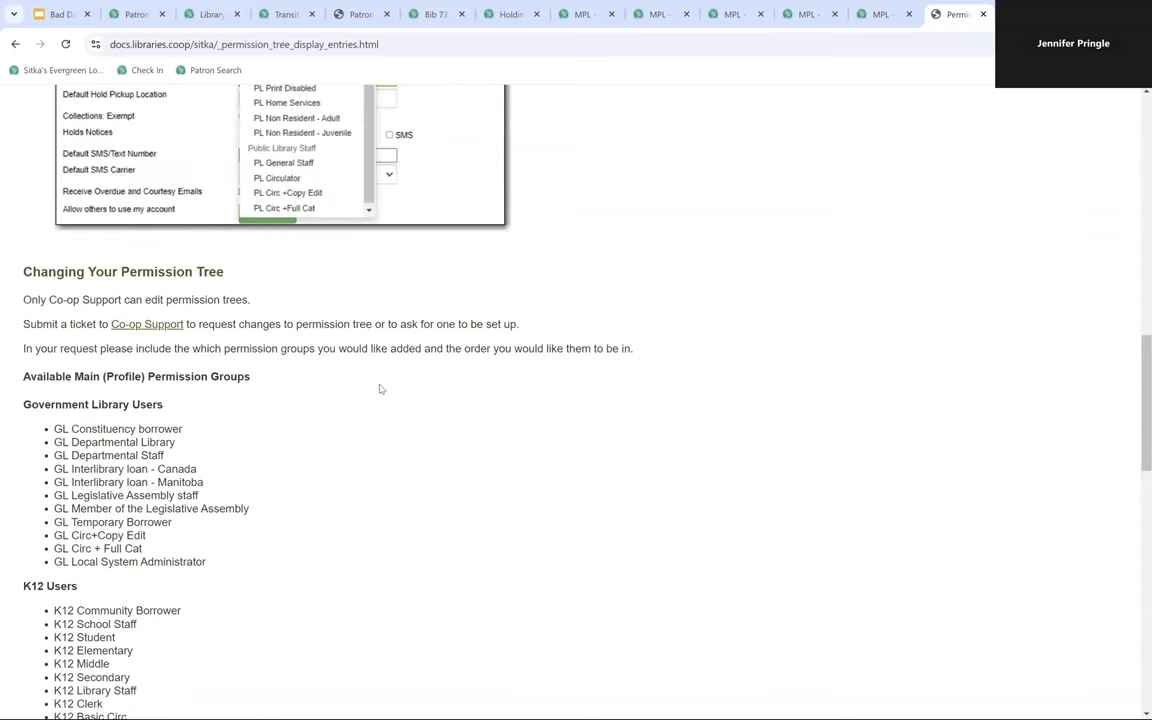
pyautogui.scroll(3, 380, 389)
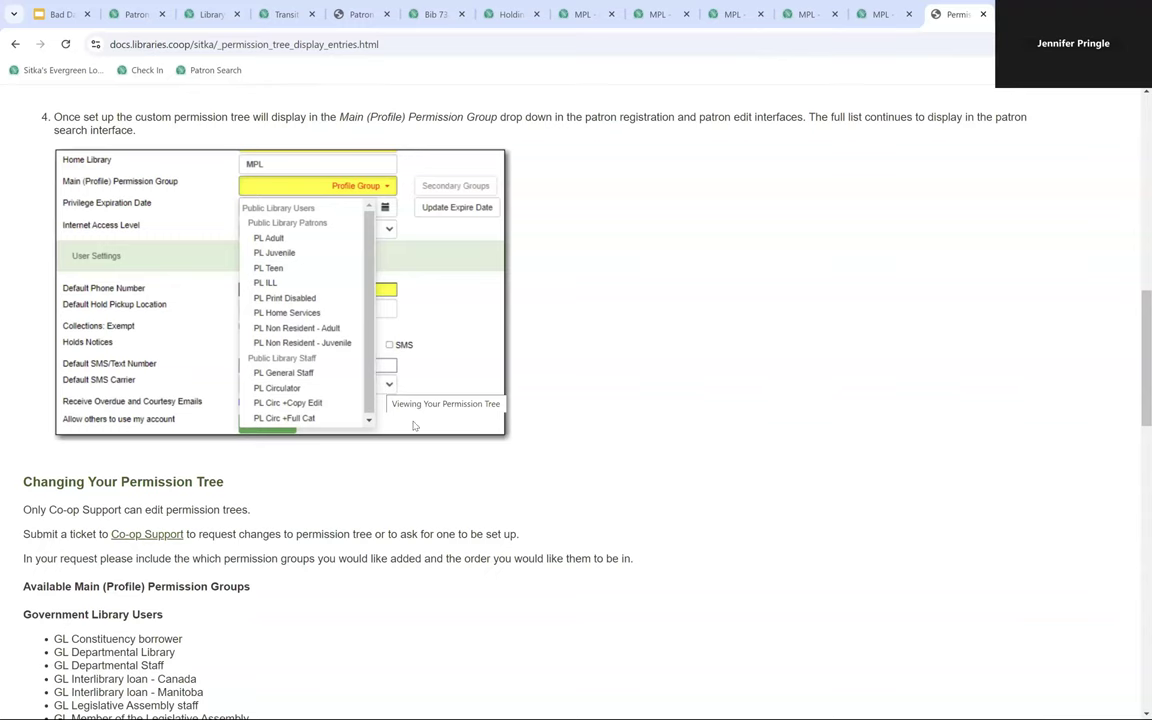
pyautogui.scroll(-1, 472, 458)
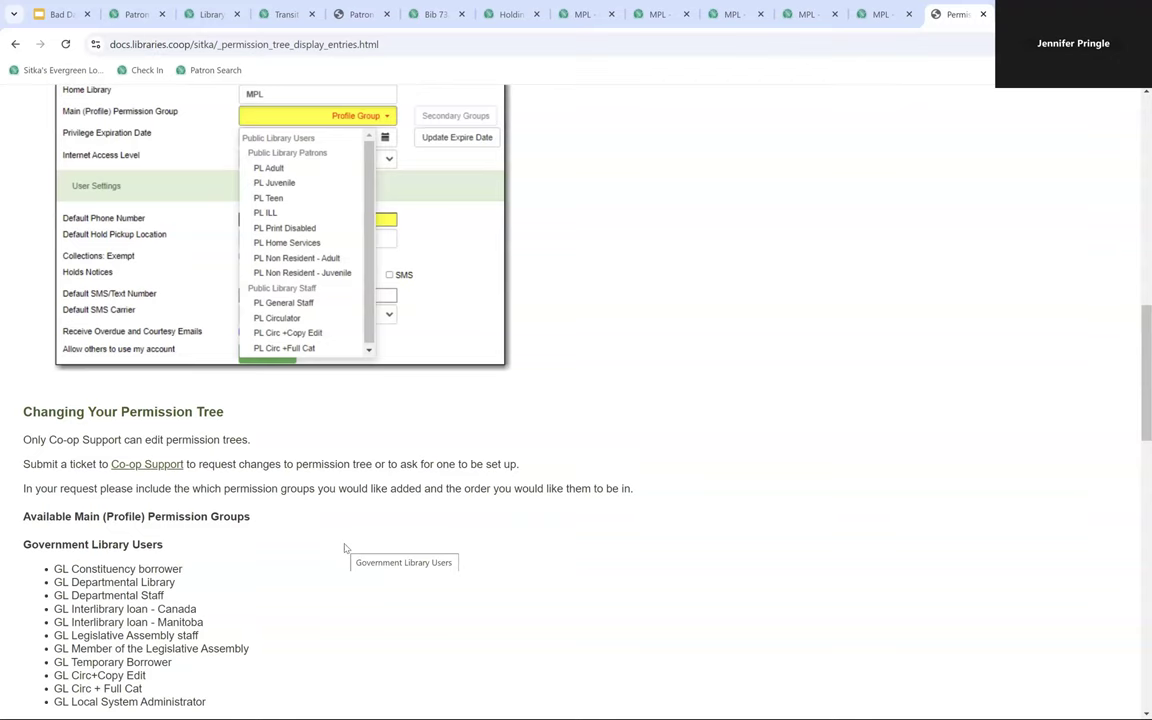
pyautogui.scroll(-3, 557, 535)
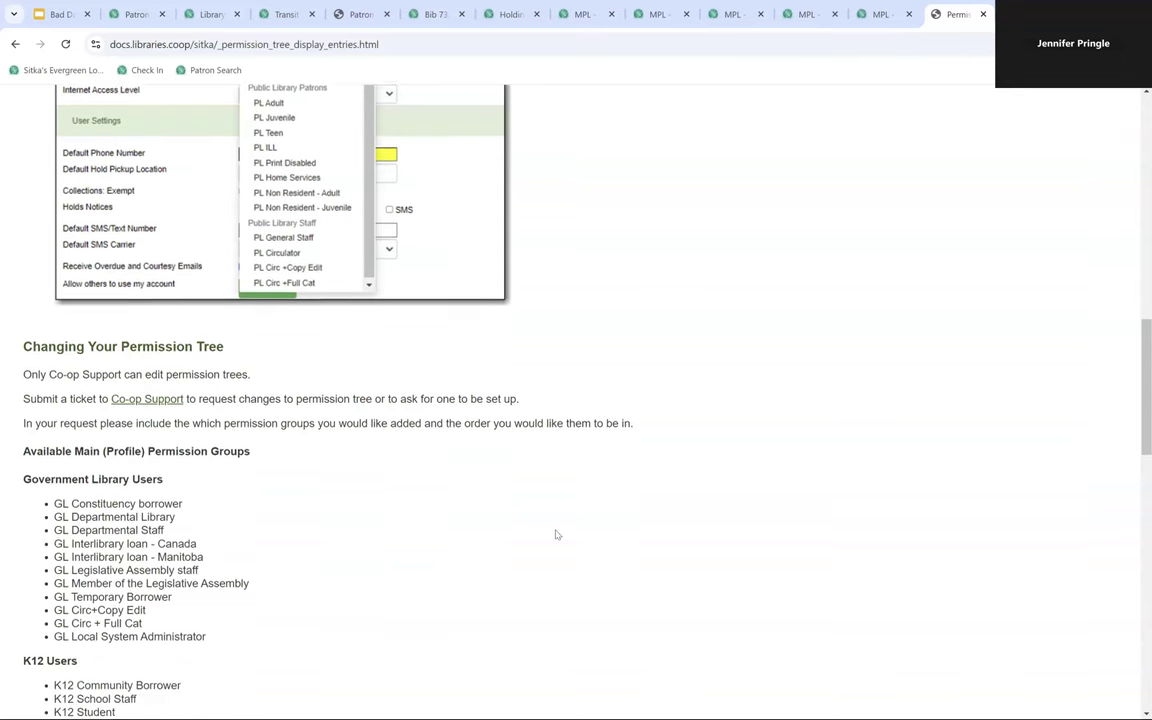
pyautogui.scroll(-2, 557, 535)
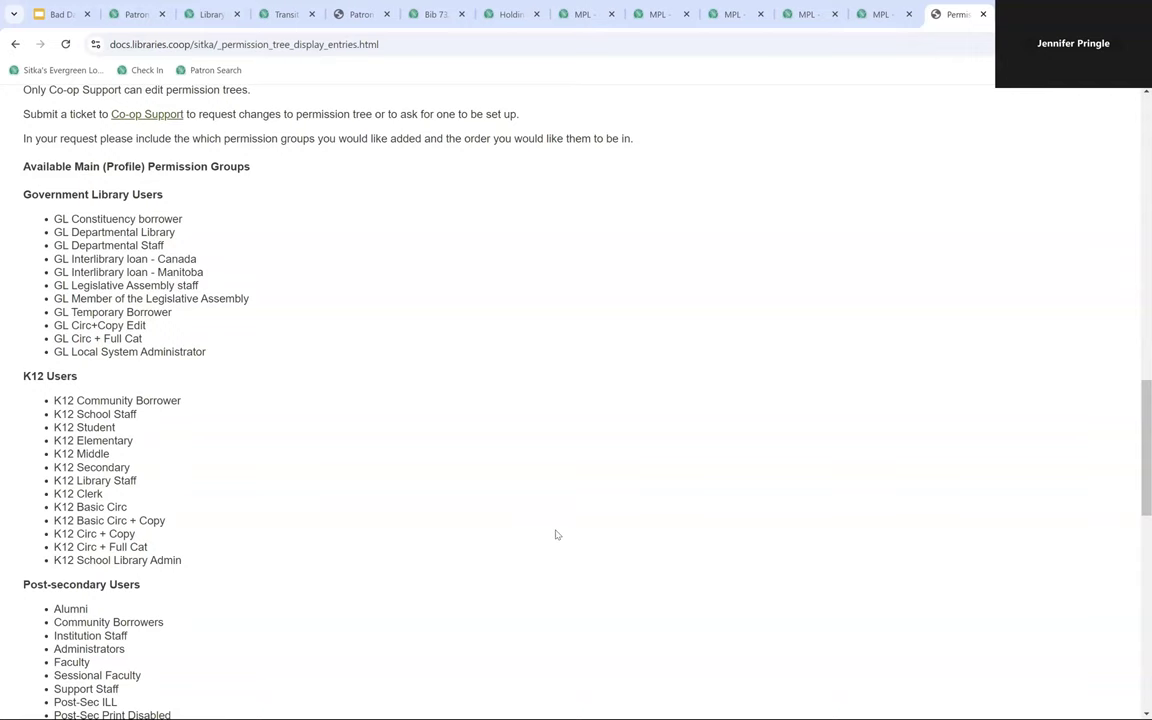
pyautogui.scroll(-10, 557, 535)
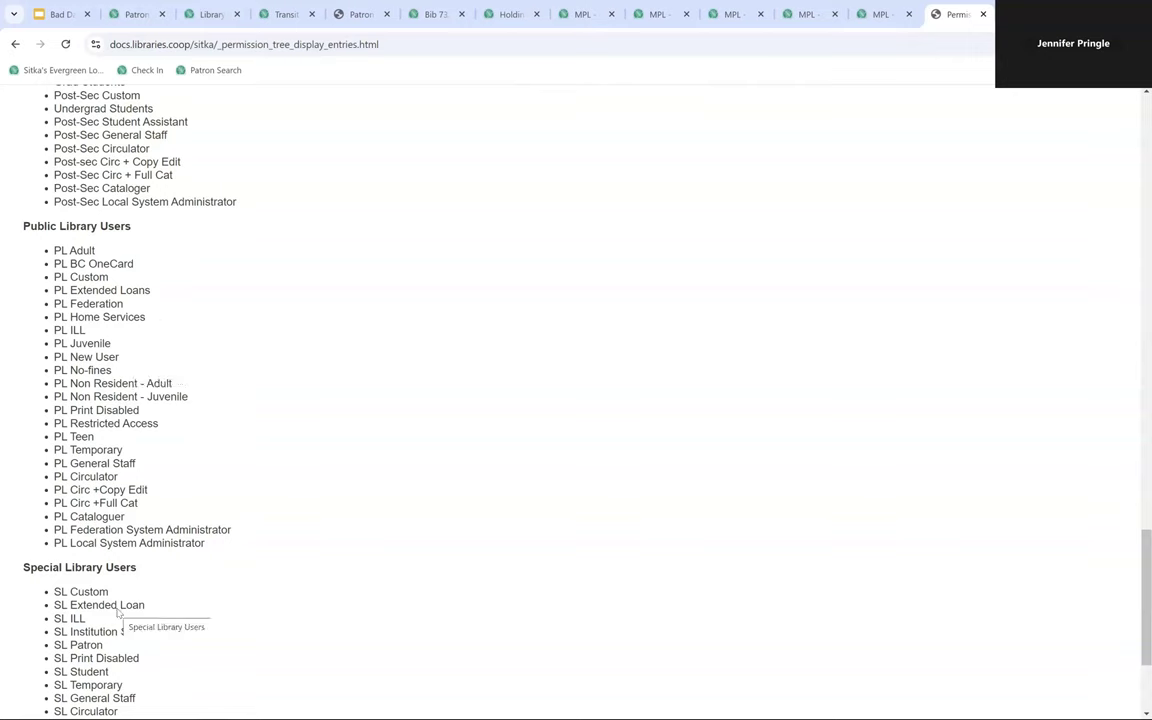
# Return to the Recommendations page, review it through the Reporting section, and read the Safeguarding Your Data page
pyautogui.click(15, 45)
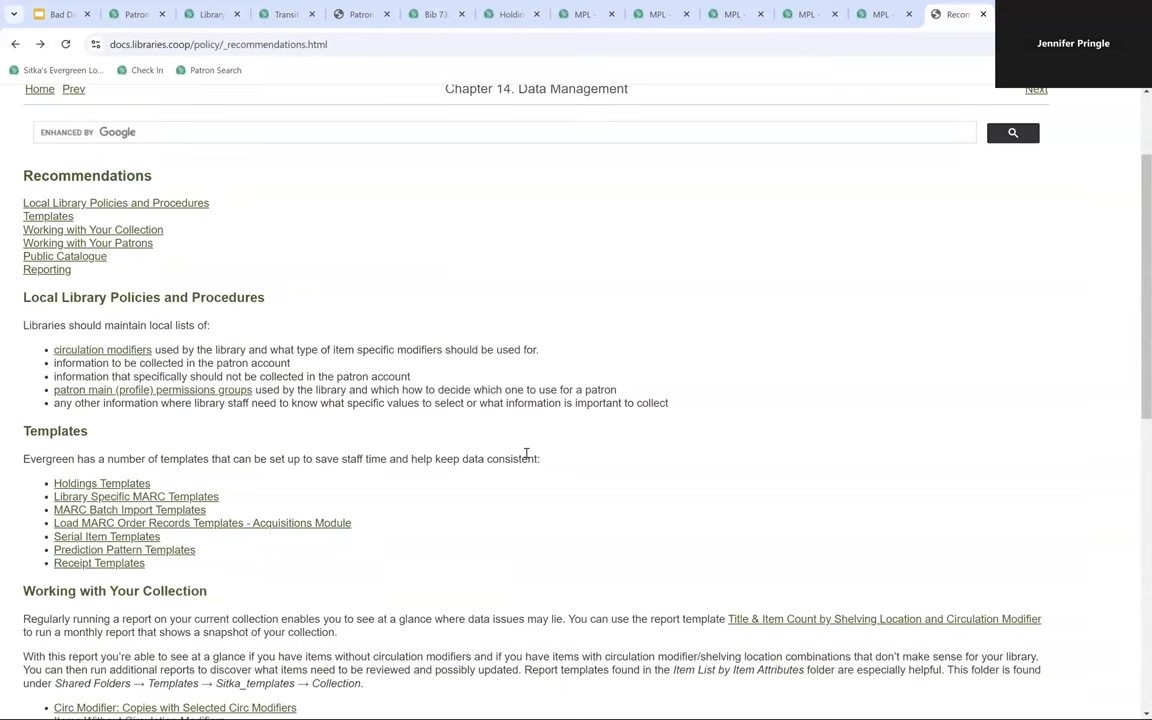
pyautogui.scroll(-10, 527, 453)
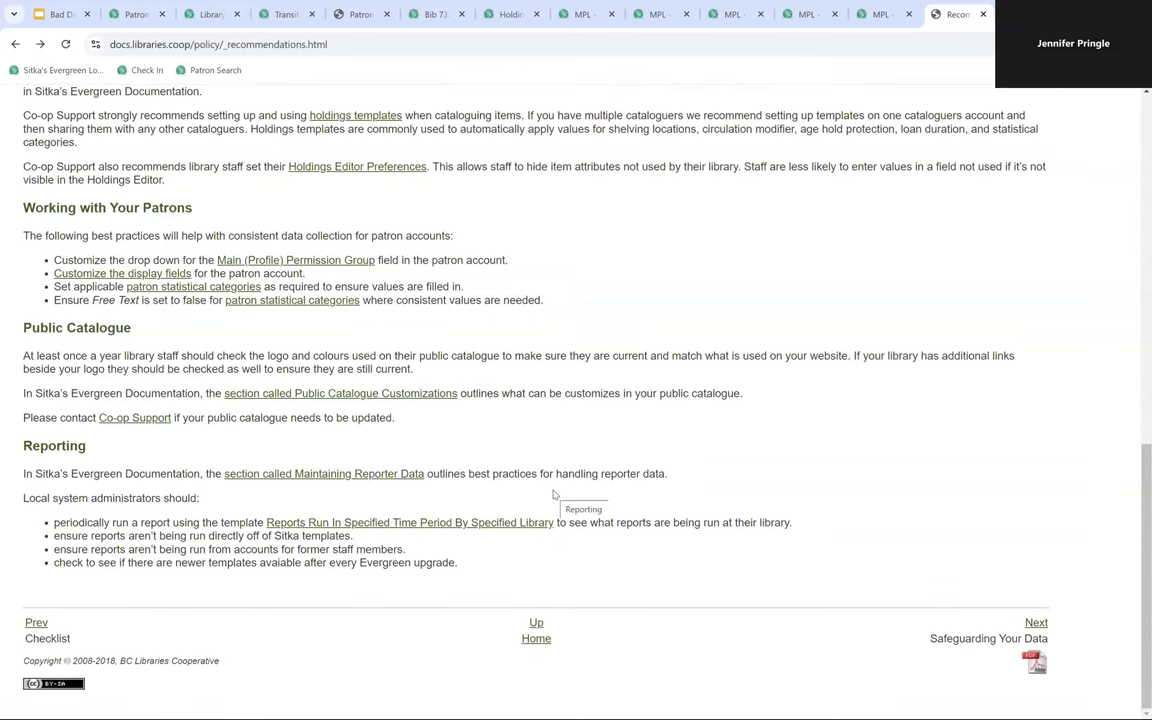
pyautogui.click(1034, 624)
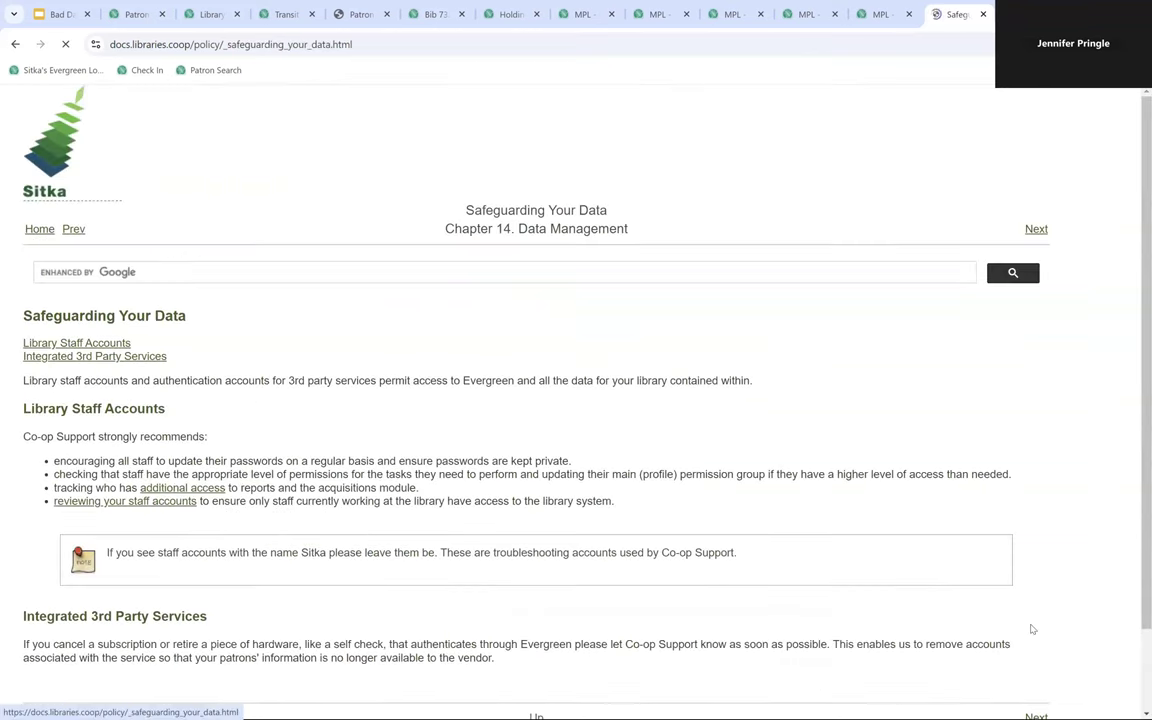
pyautogui.scroll(-1, 858, 467)
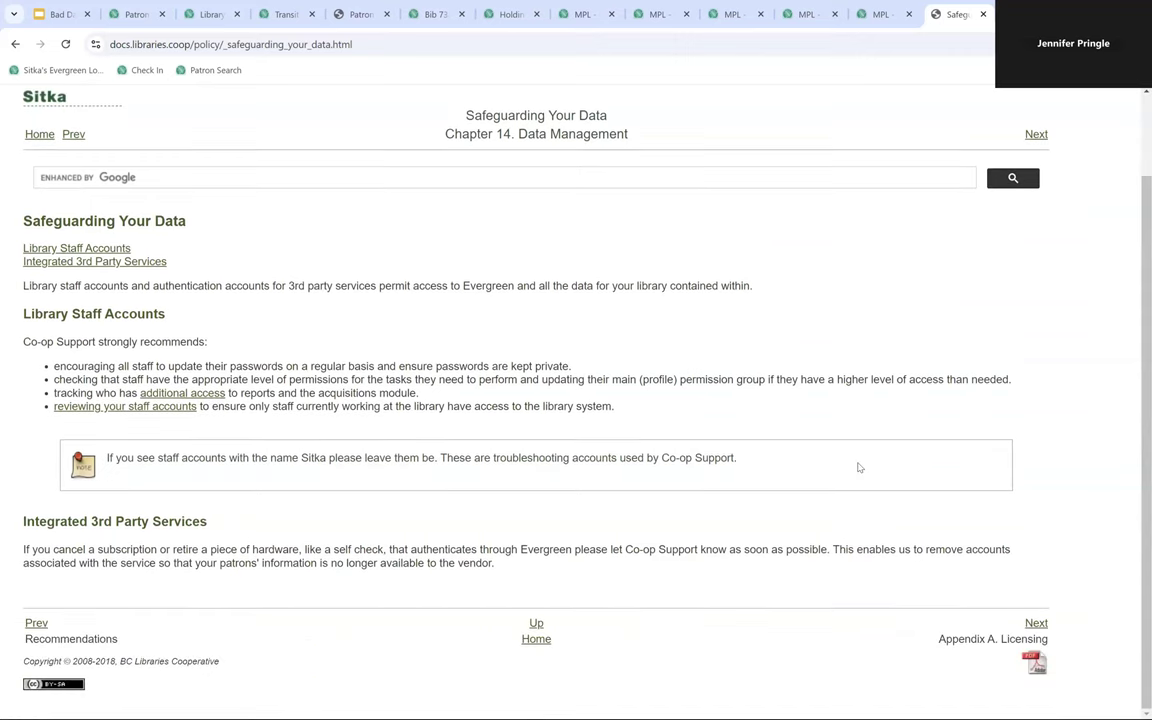